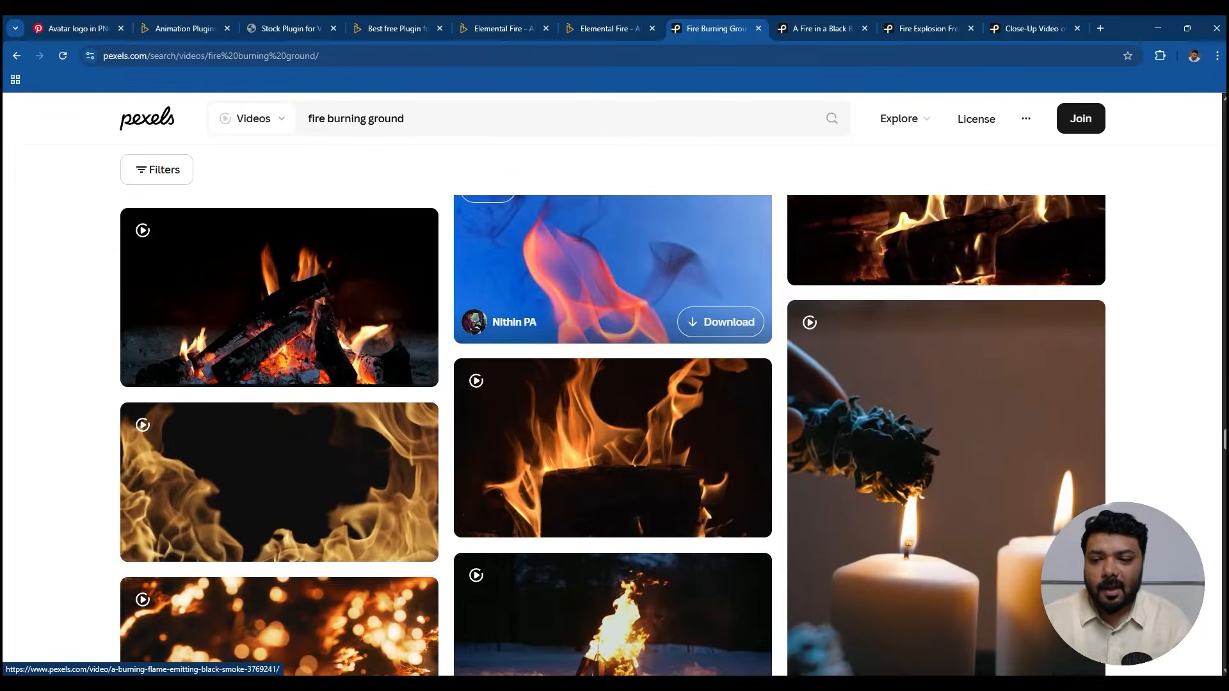
Review the stock clips open on Pexels: the black-background fire, the fire explosion and the close-up fire particles
key(ctrl+Tab)
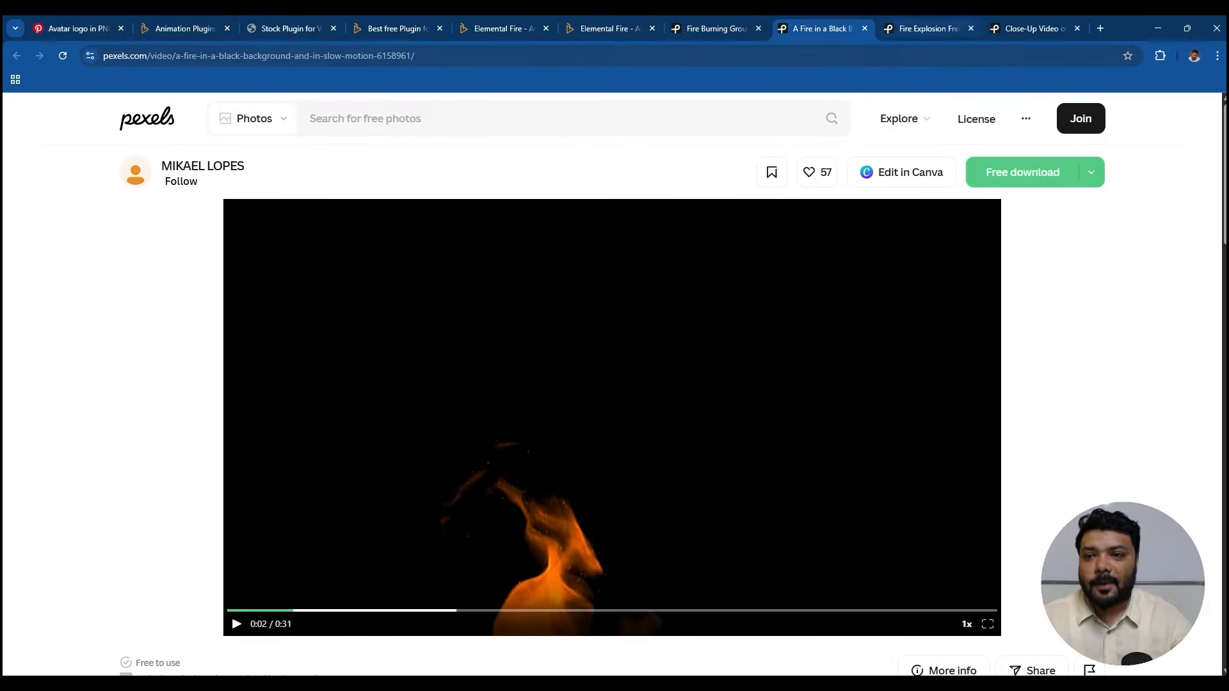
key(ctrl+Tab)
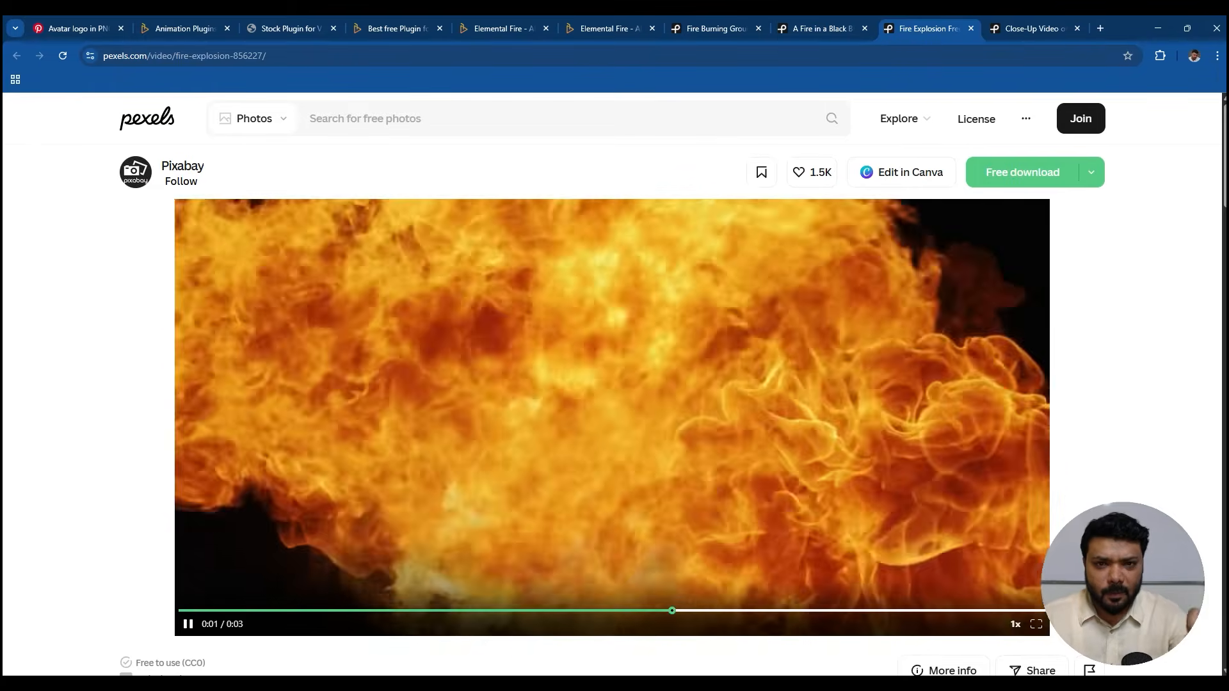
key(ctrl+Tab)
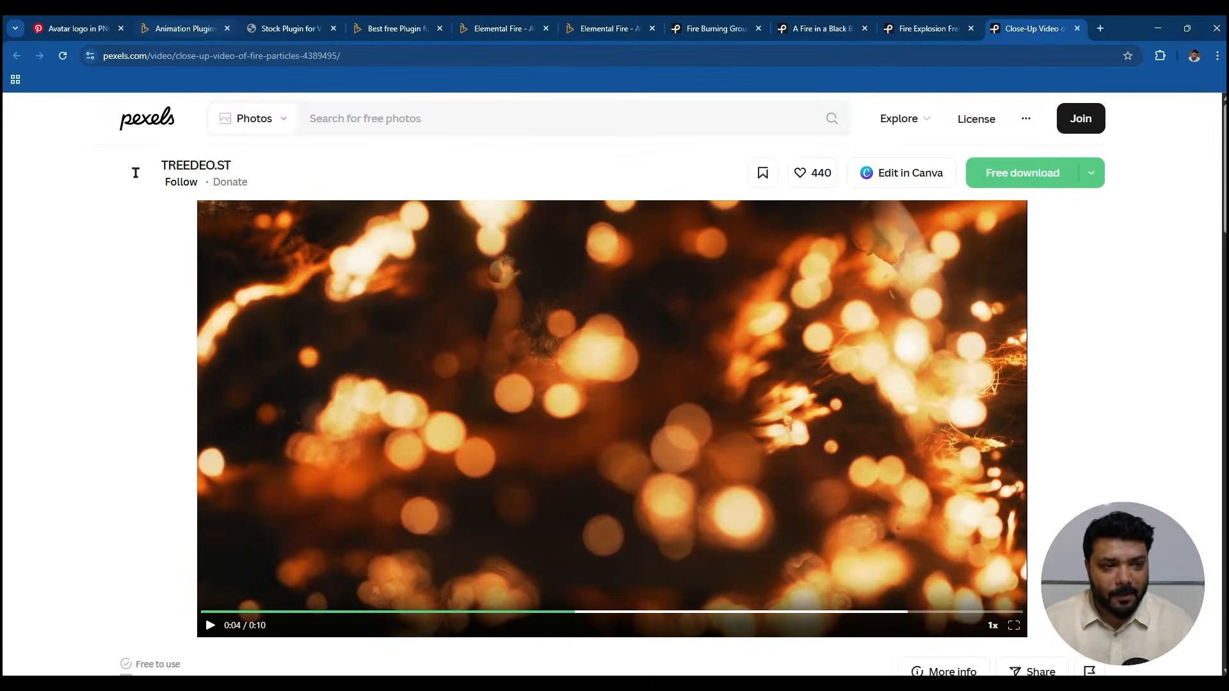
Look over the AEJuice home page and its offer of animation tools, plugins and presets
click(184, 29)
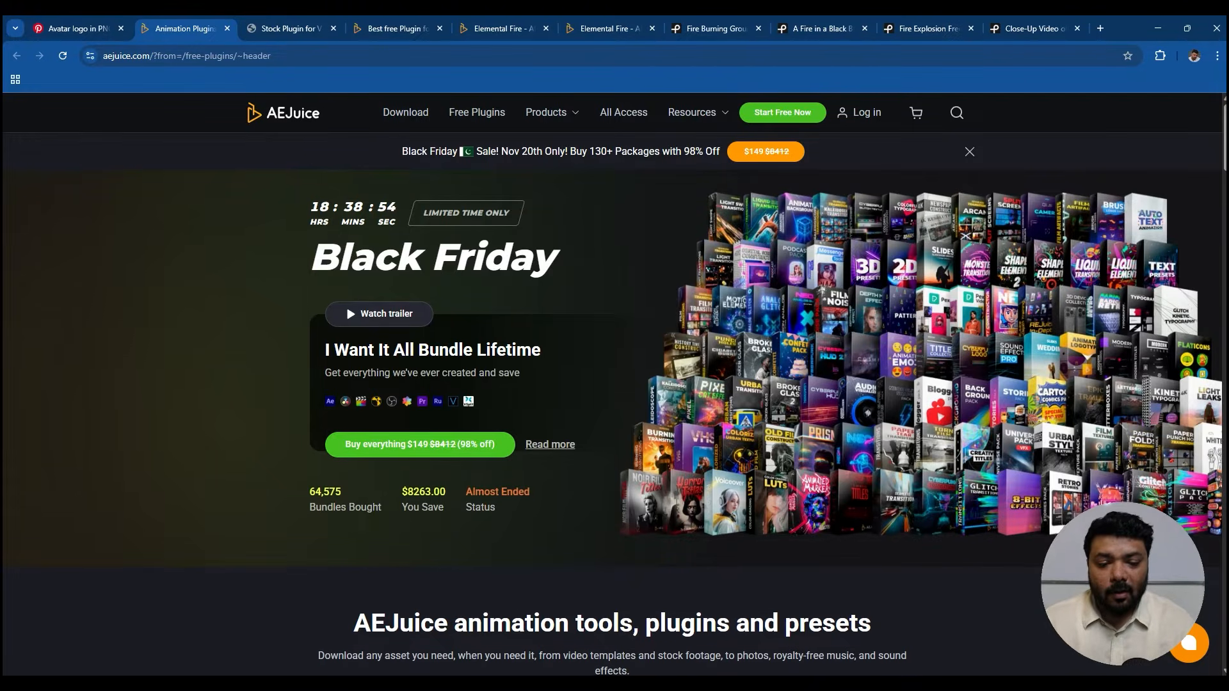
scroll(573, 512, down, 7)
scroll(572, 512, up, 6)
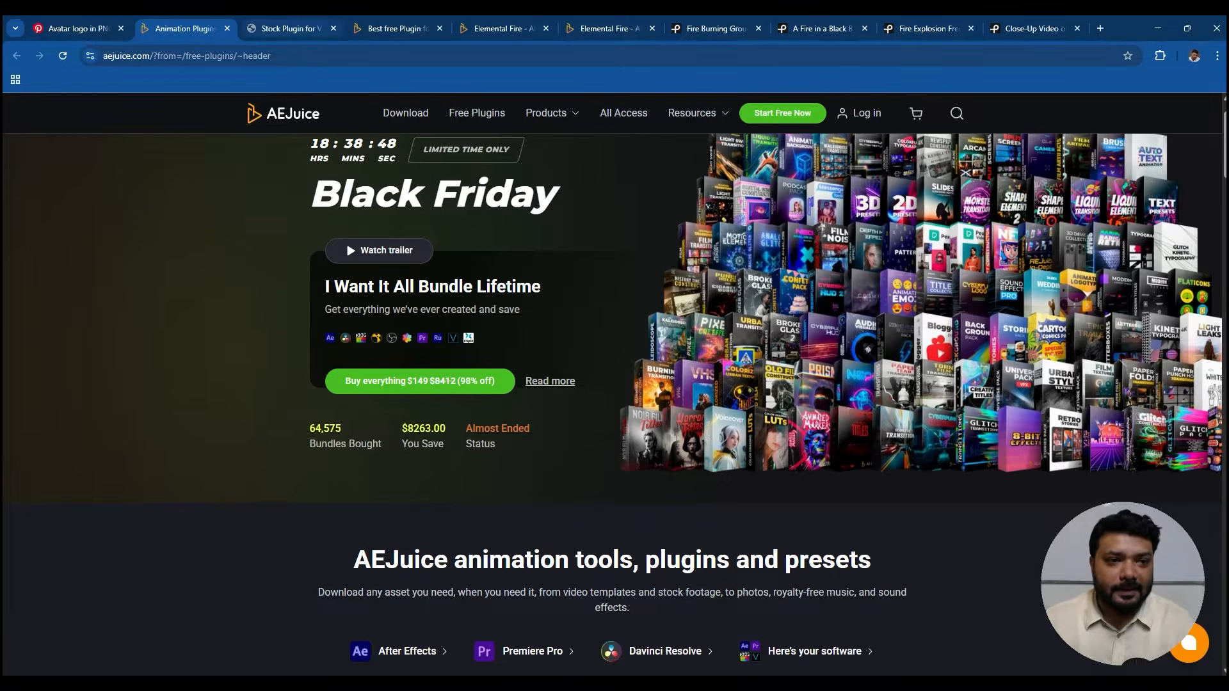
Browse the first two pages of the AEJuice VFX catalog for fire effect packs
key(ctrl+Tab)
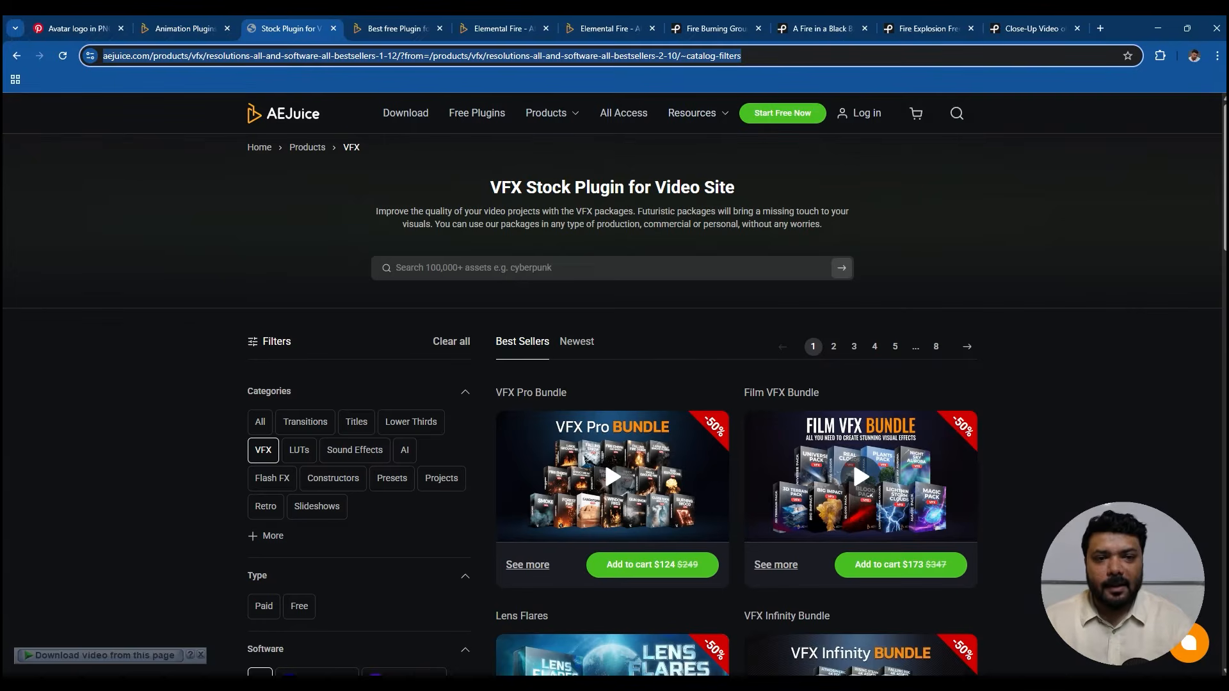
mouse_move(546, 113)
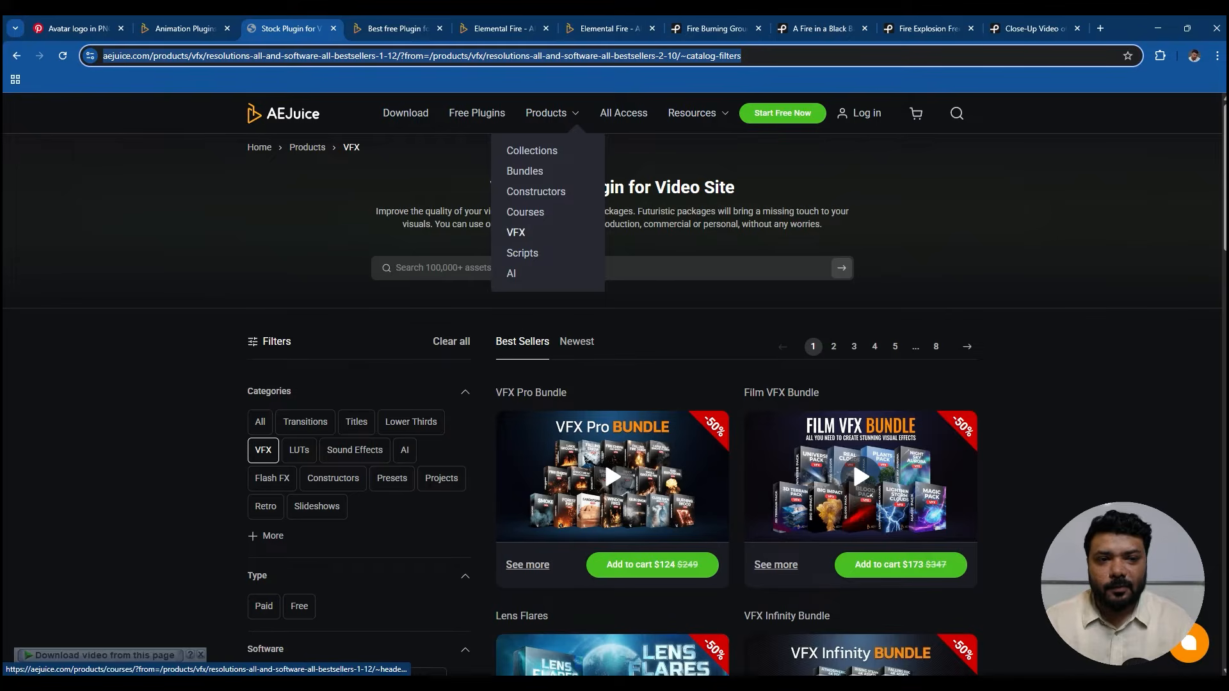
scroll(604, 428, down, 4)
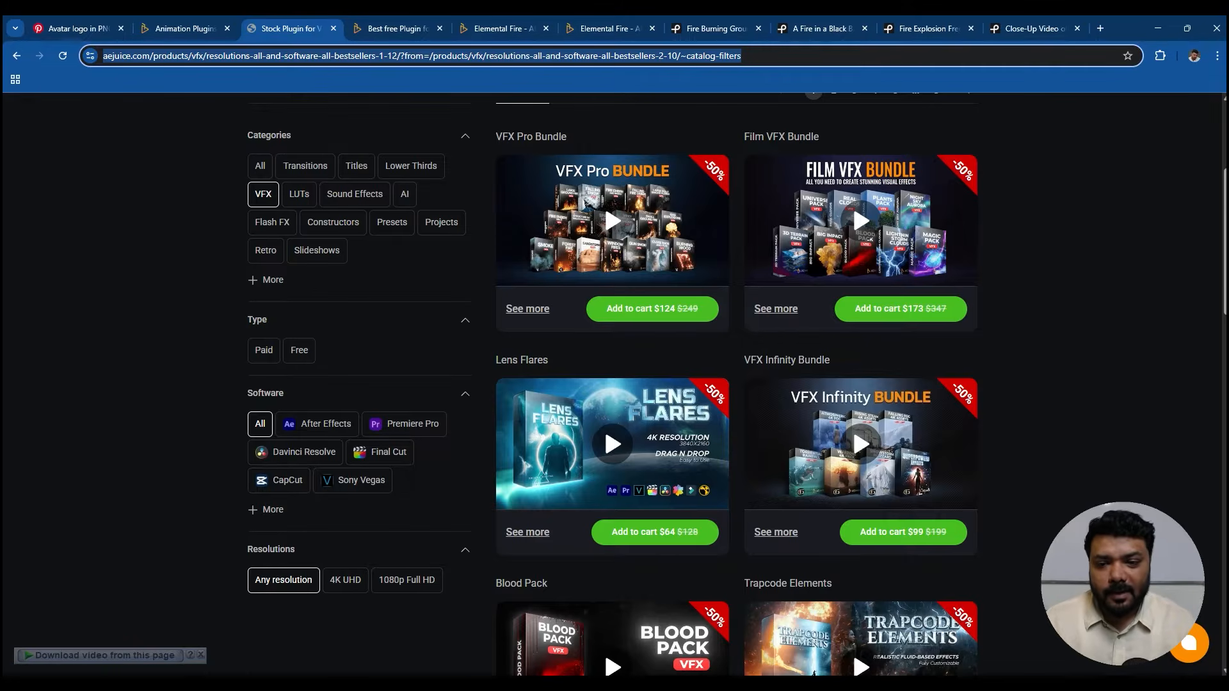
scroll(604, 427, down, 5)
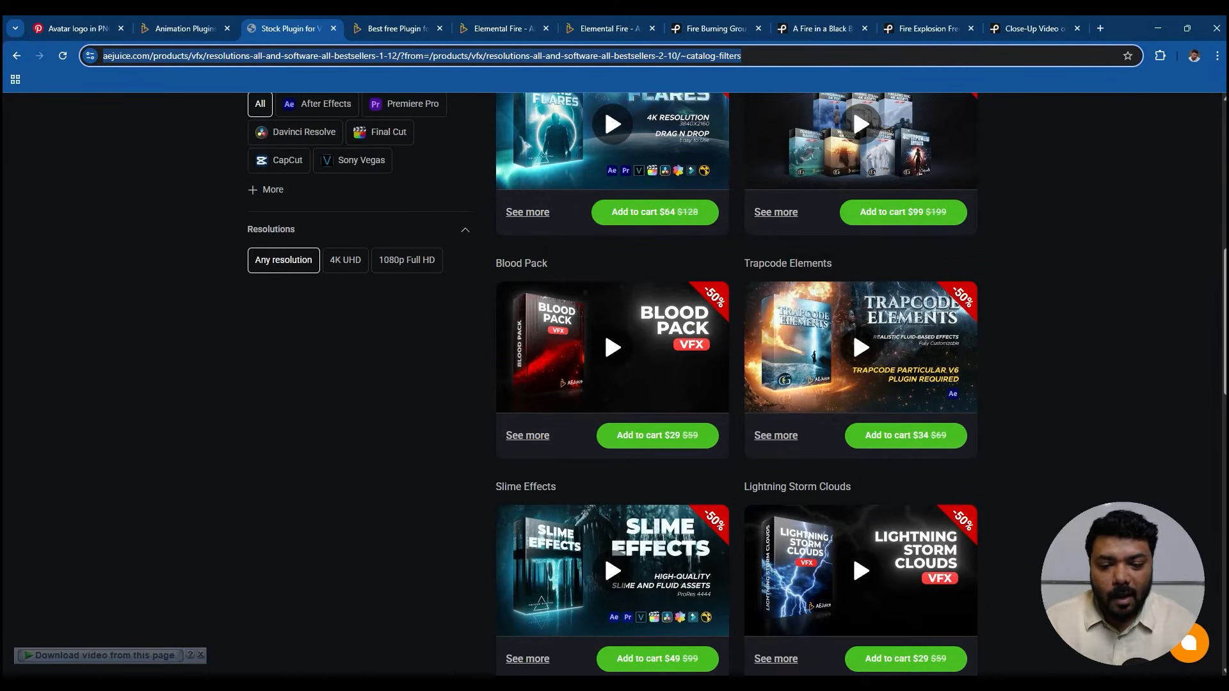
scroll(604, 256, down, 5)
scroll(604, 192, up, 10)
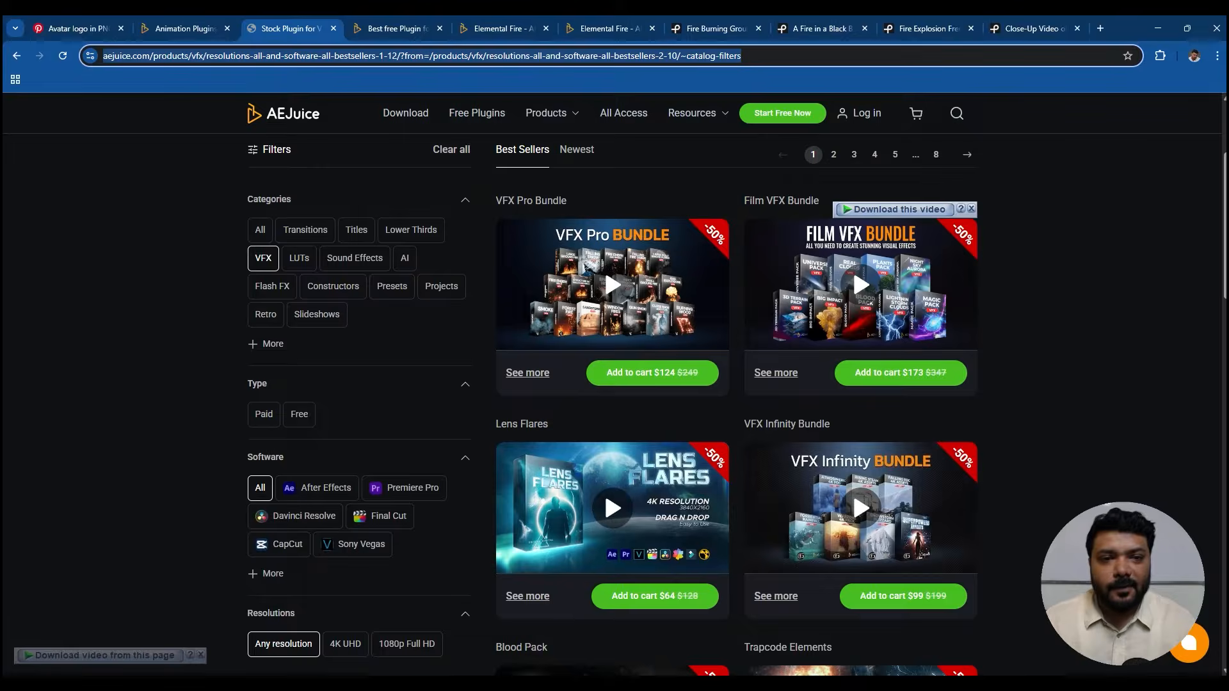
key(ctrl+Tab)
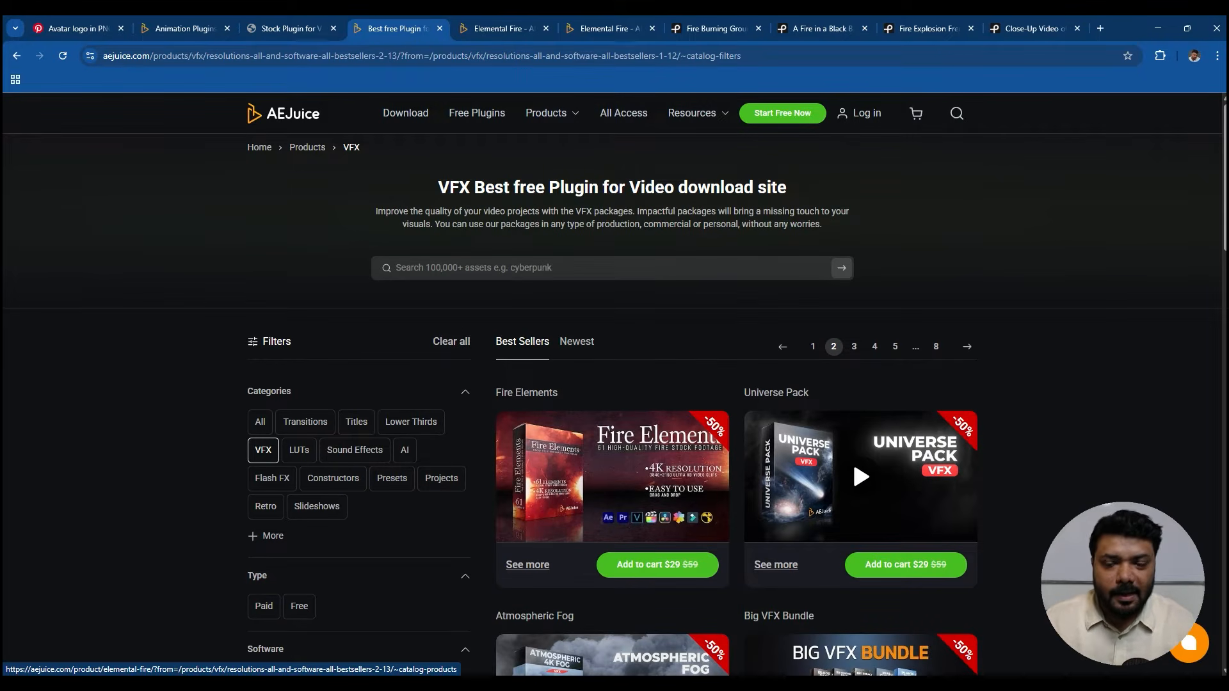
scroll(614, 384, down, 3)
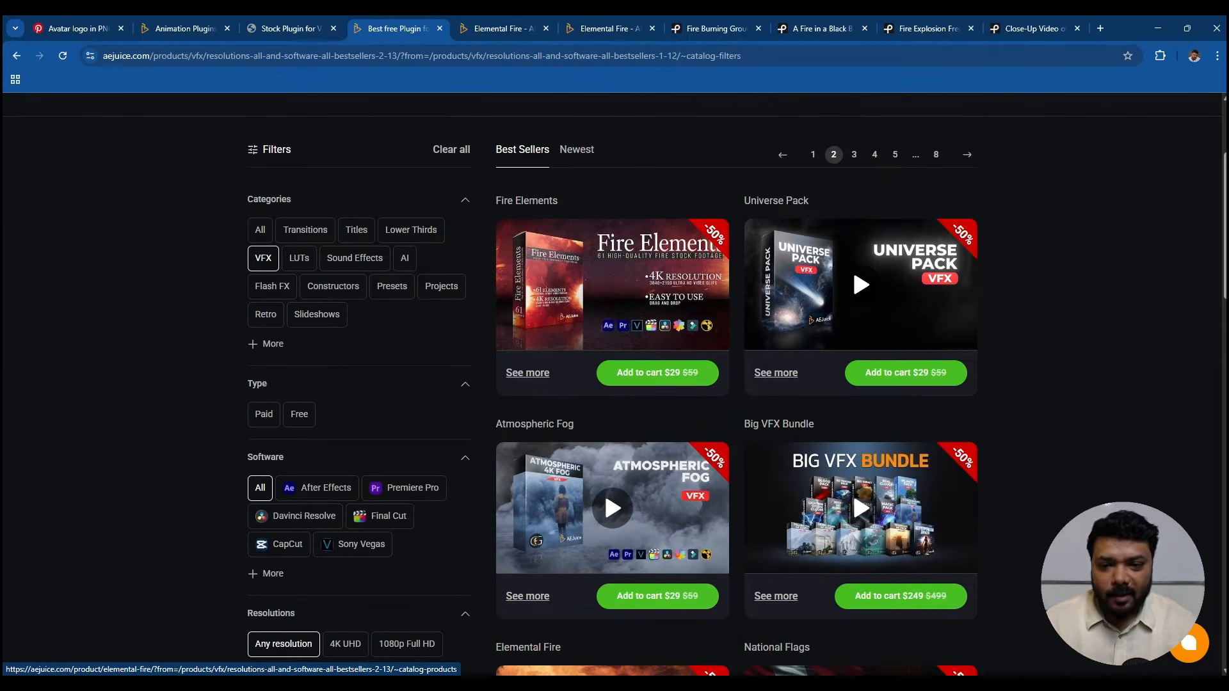
scroll(852, 489, down, 7)
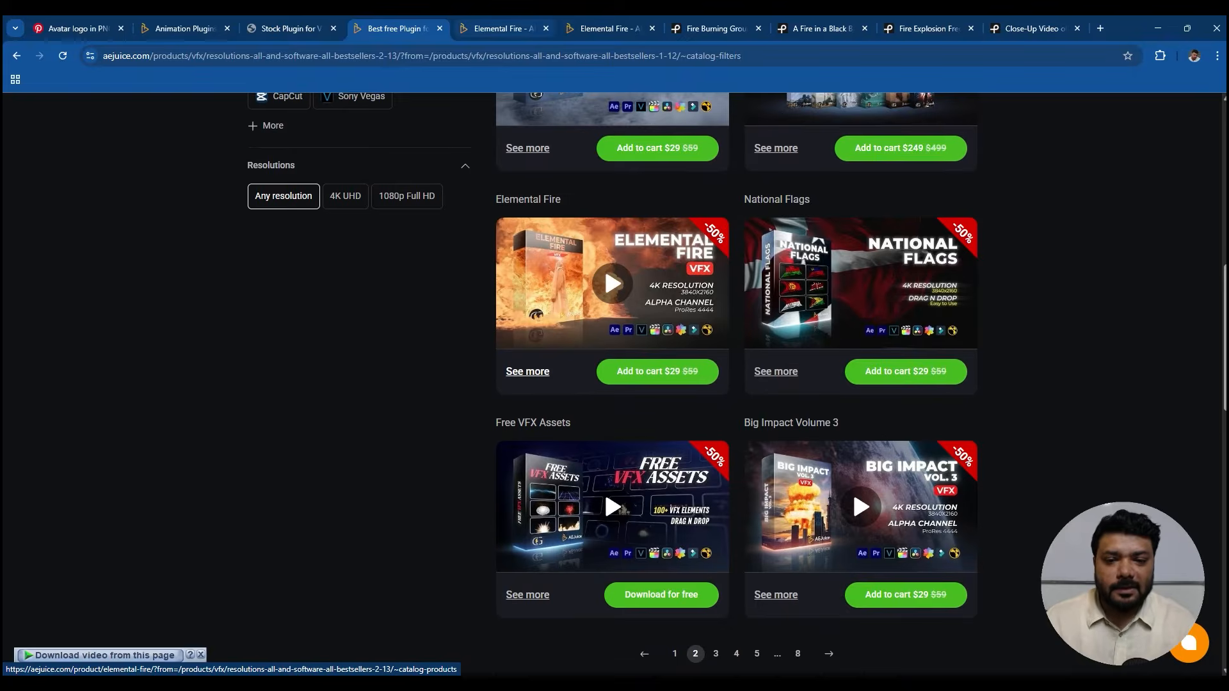
Examine the Elemental Fire product page, including its preview video and package details
key(ctrl+Tab)
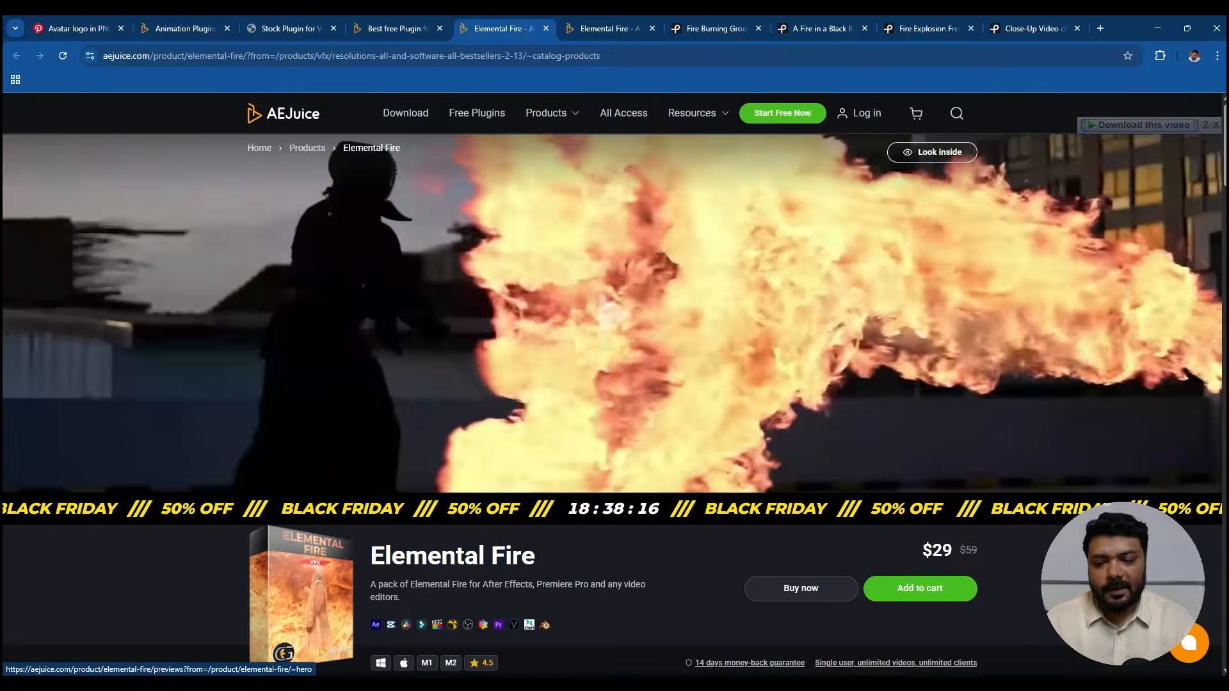
scroll(613, 288, down, 3)
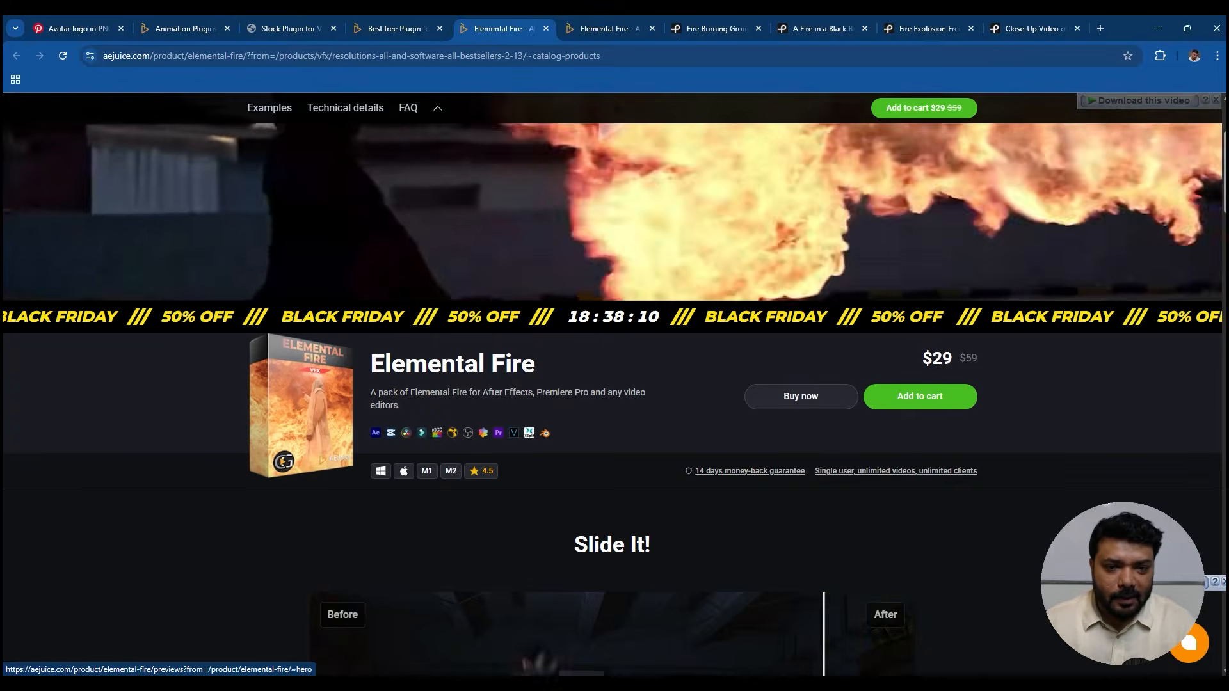
scroll(612, 288, up, 3)
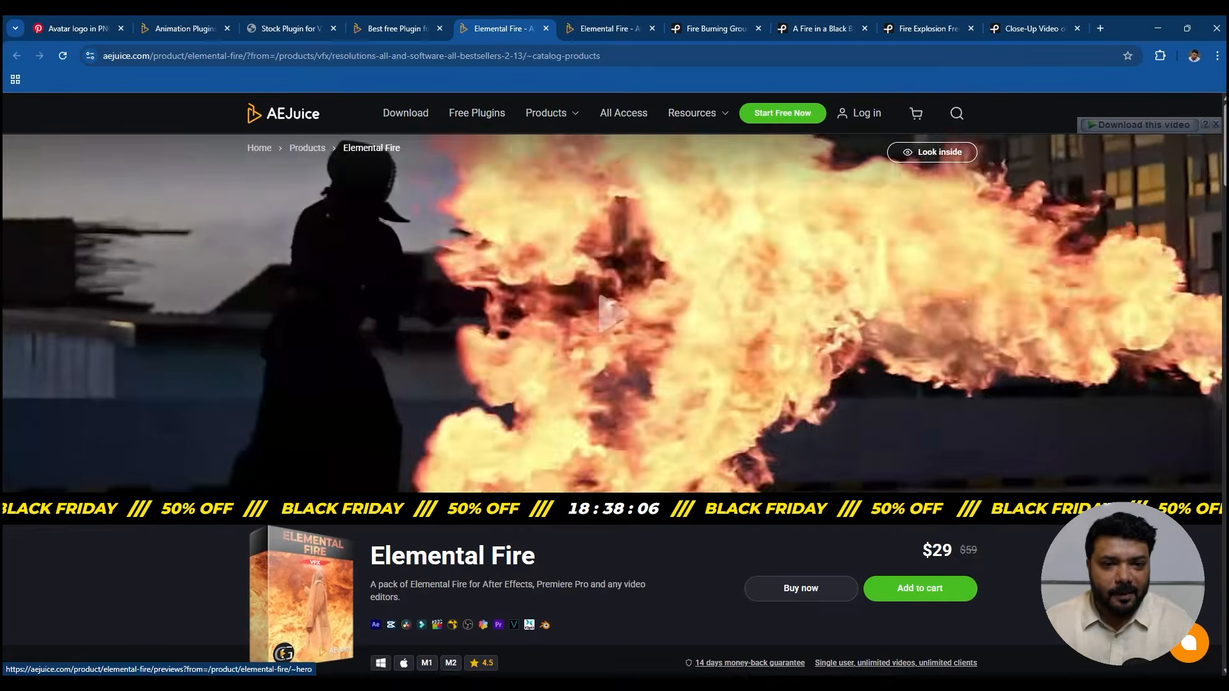
scroll(613, 384, down, 8)
scroll(613, 385, up, 4)
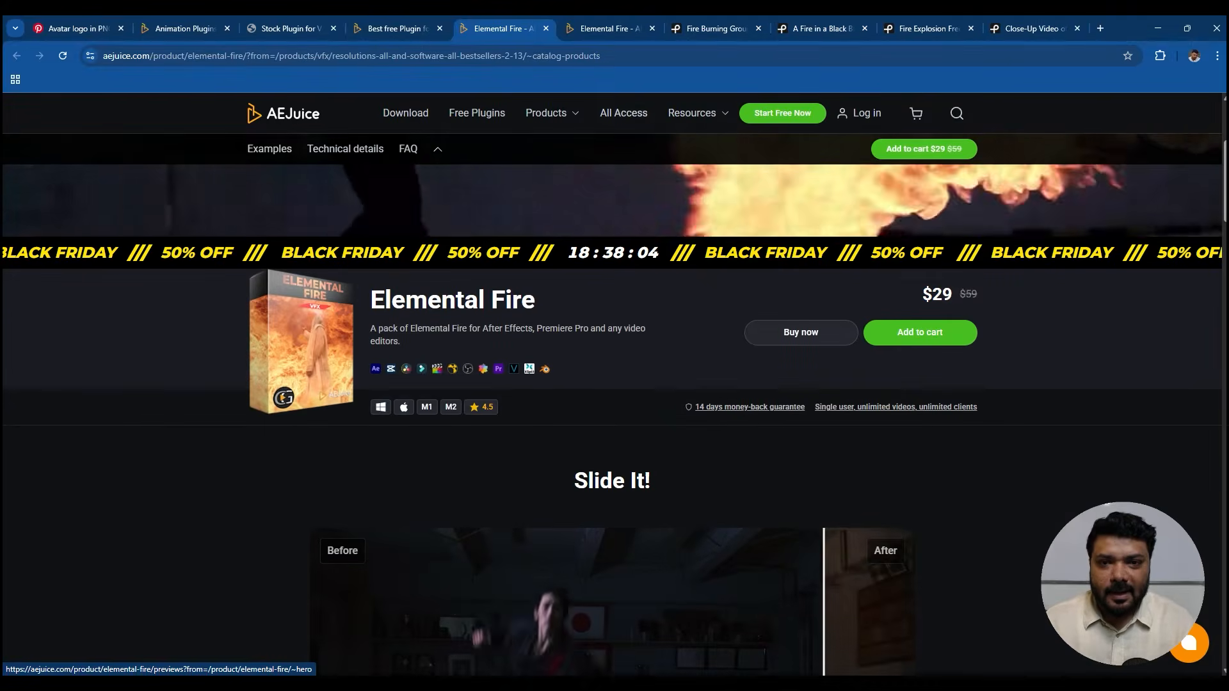
Look through the Elemental Fire clip previews, especially the Fire Balls and Fire Blasts categories
key(ctrl+Tab)
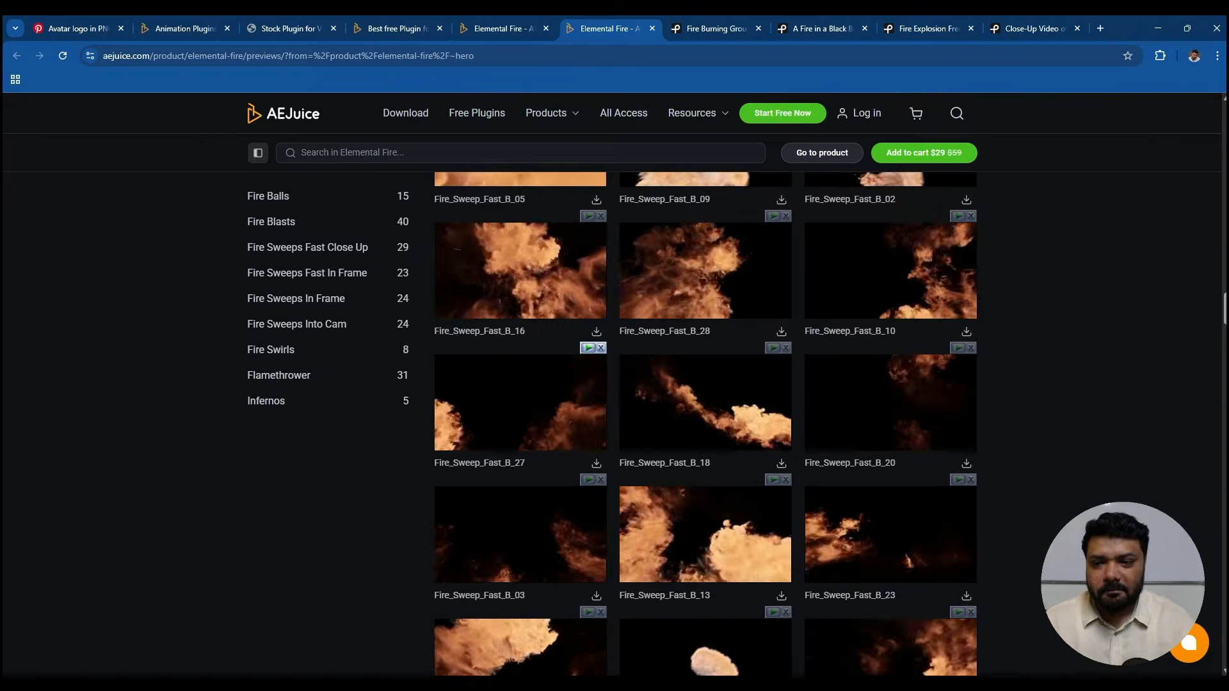
scroll(705, 422, up, 6)
scroll(706, 422, up, 20)
scroll(705, 422, up, 10)
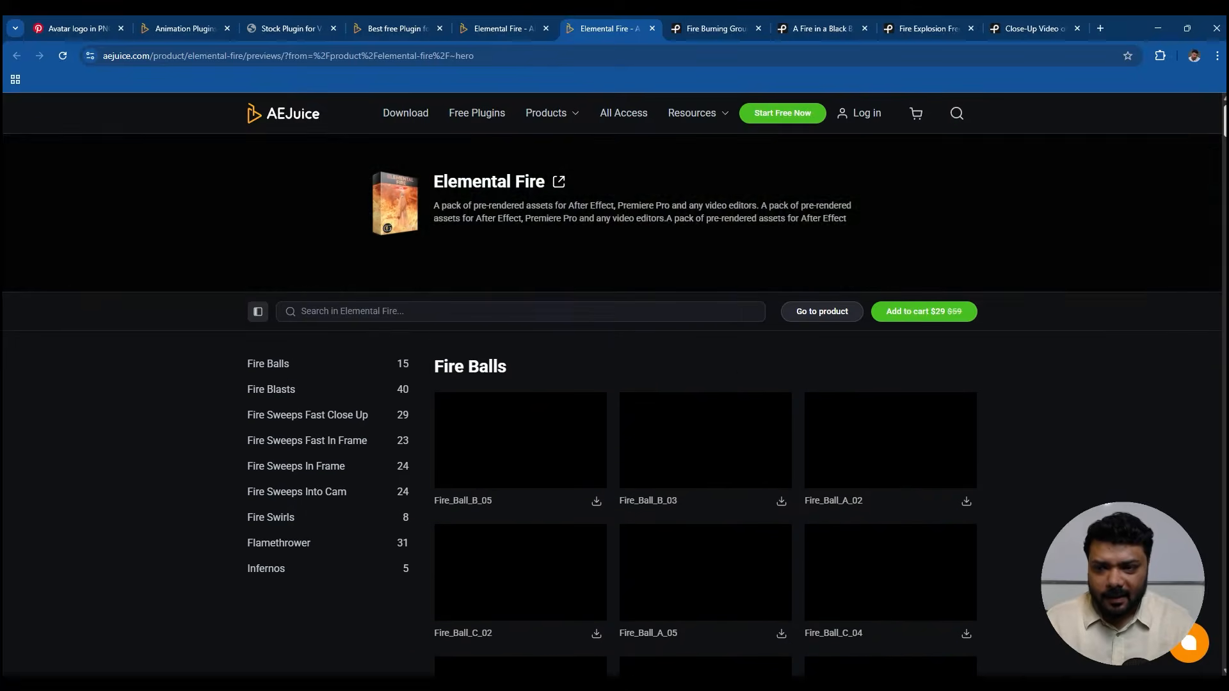
scroll(706, 422, down, 2)
scroll(705, 423, down, 1)
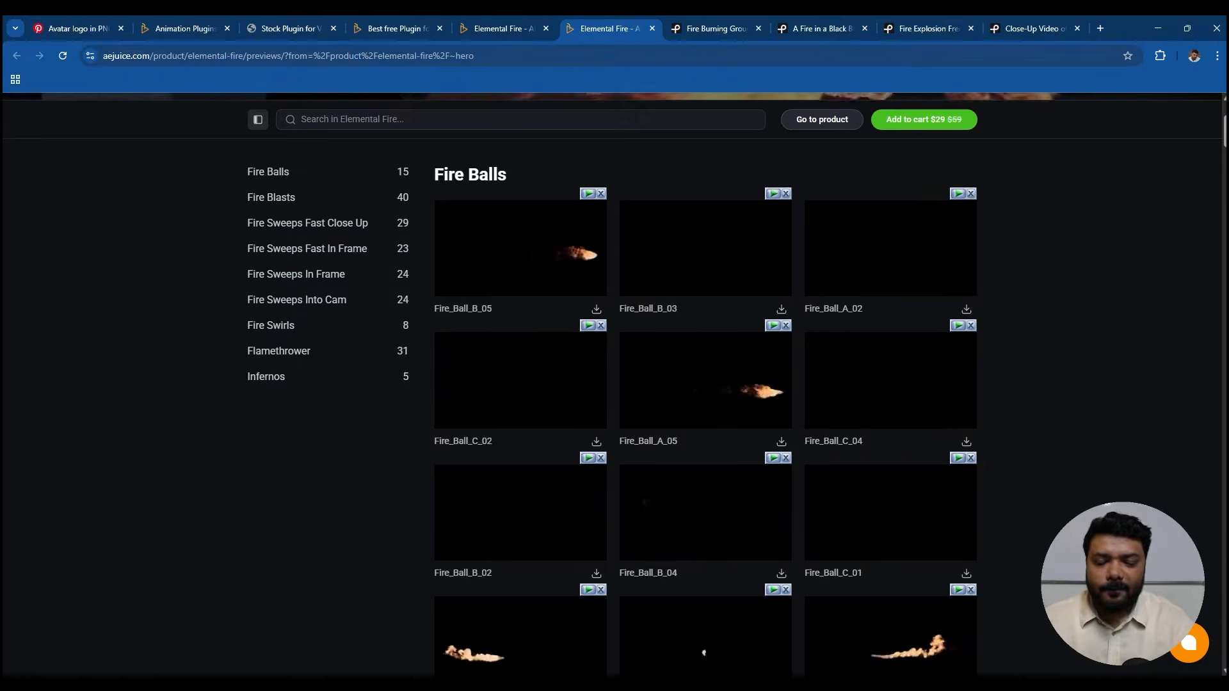
scroll(705, 394, down, 14)
scroll(705, 394, down, 5)
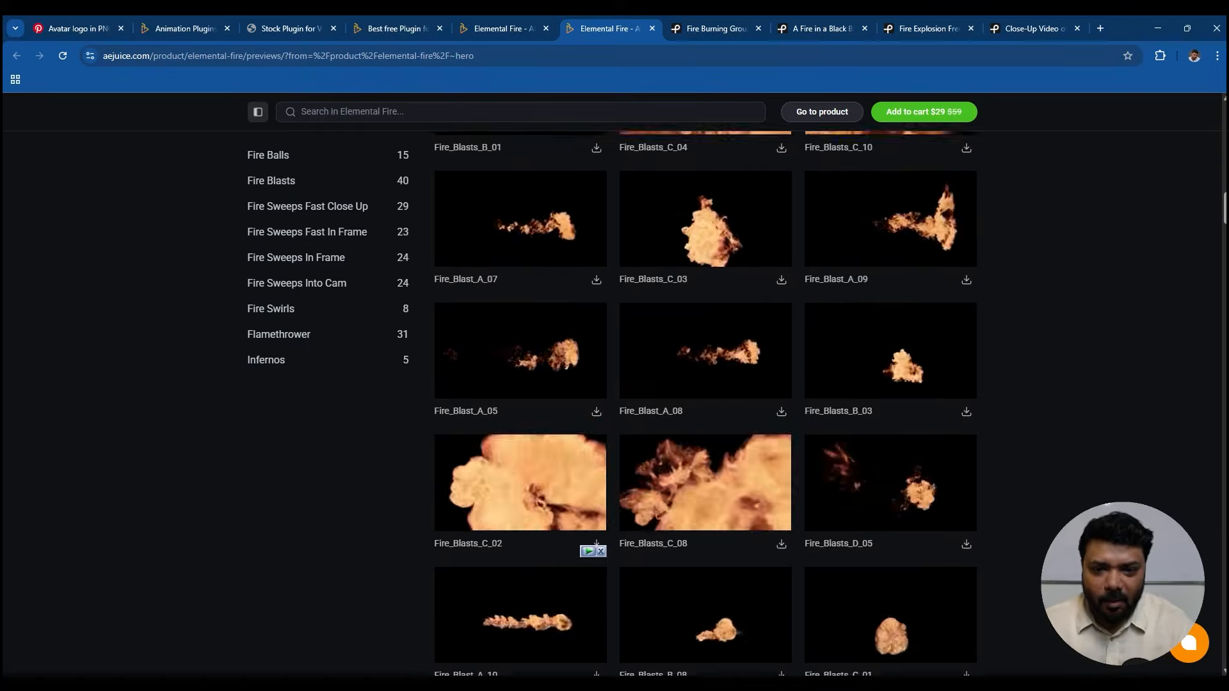
scroll(706, 416, up, 10)
scroll(705, 416, up, 7)
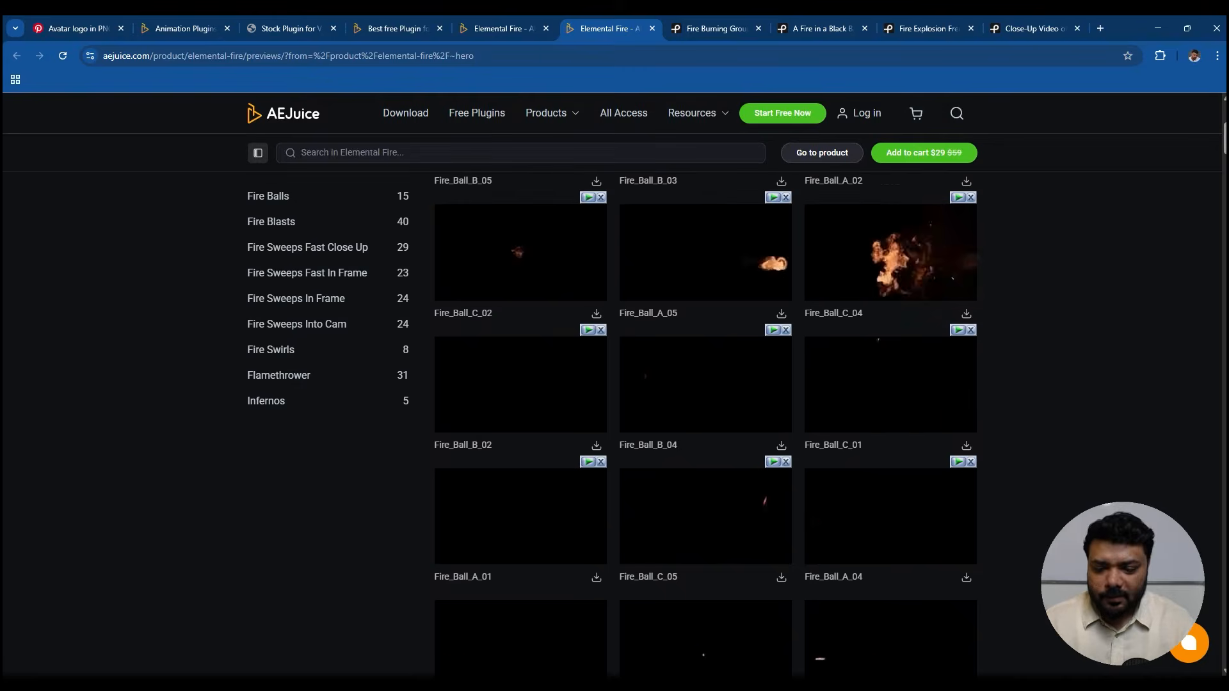
Switch to After Effects and create a new composition named "Sumbol Aniamtion"
key(alt+Tab)
click(269, 614)
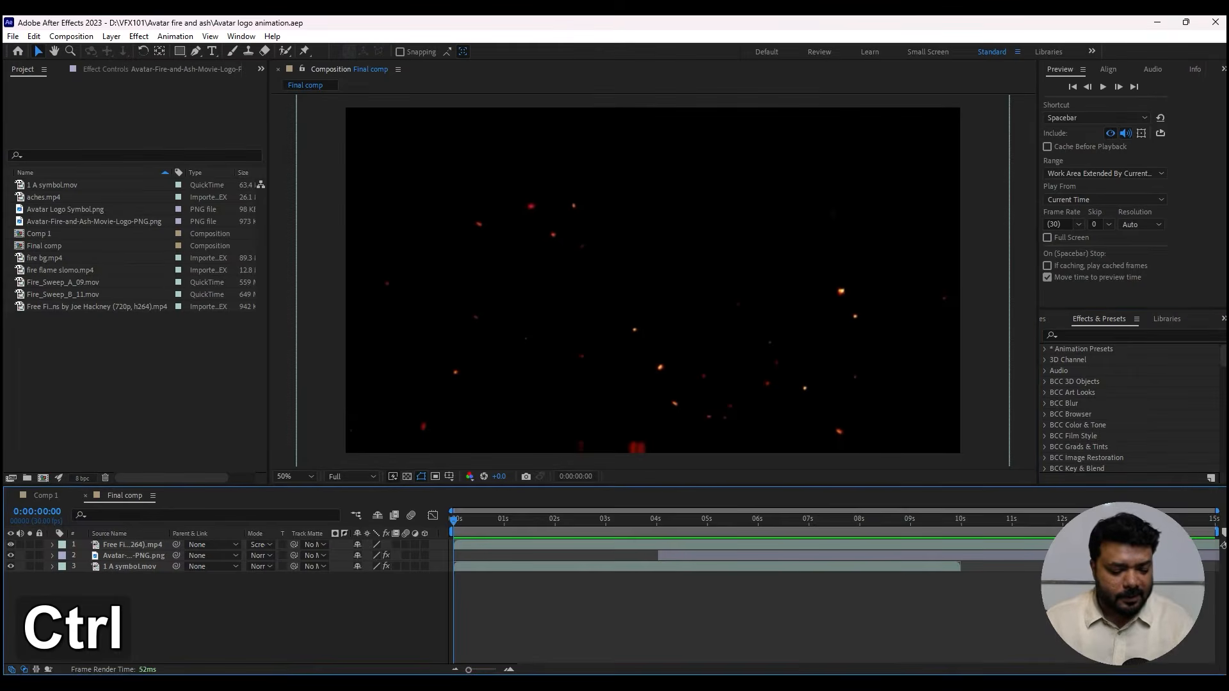
key(ctrl+n)
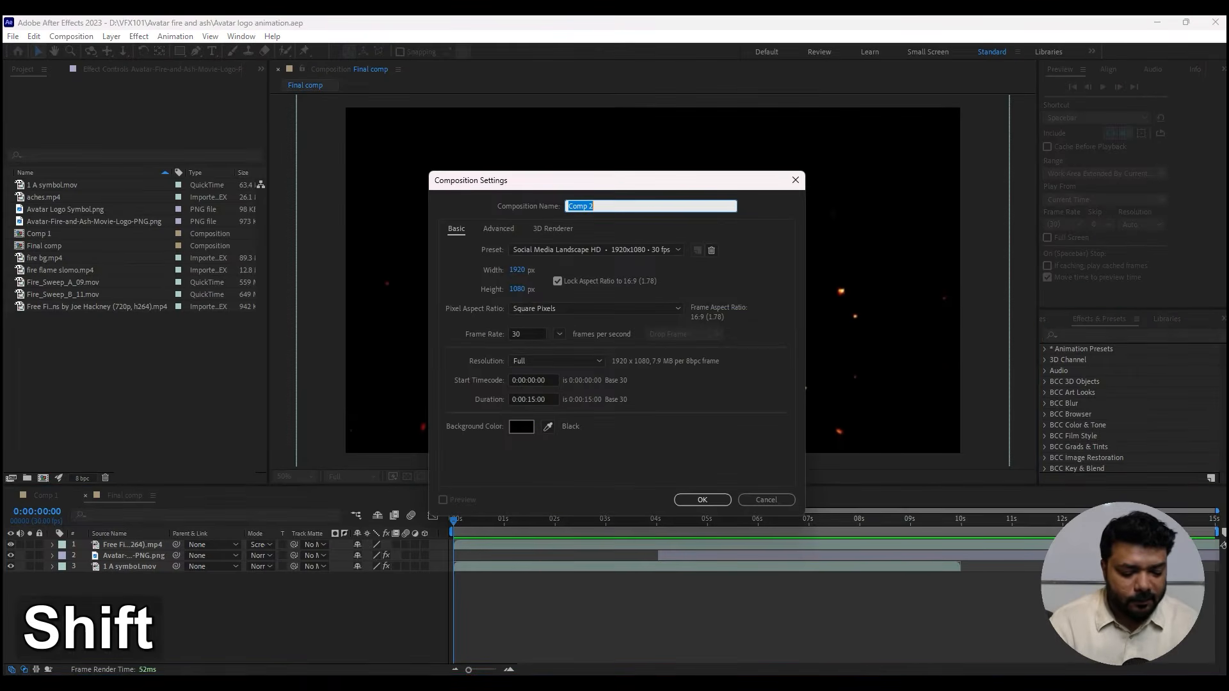
text(Sumbol)
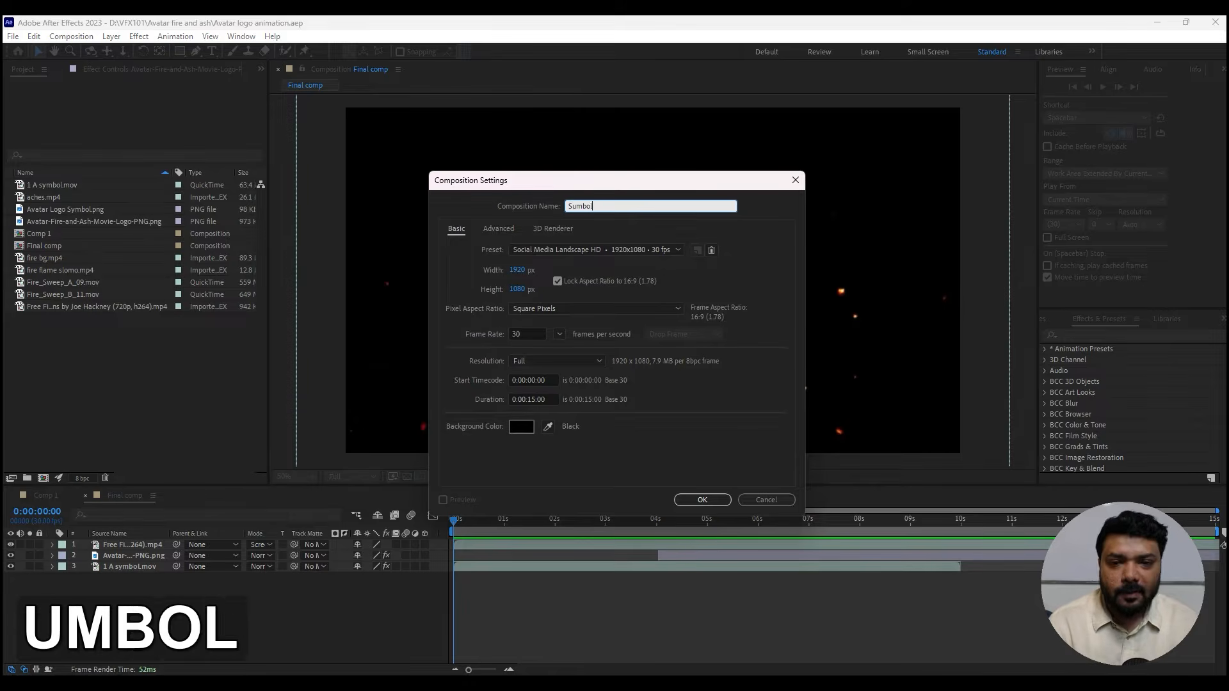
text( Aniam)
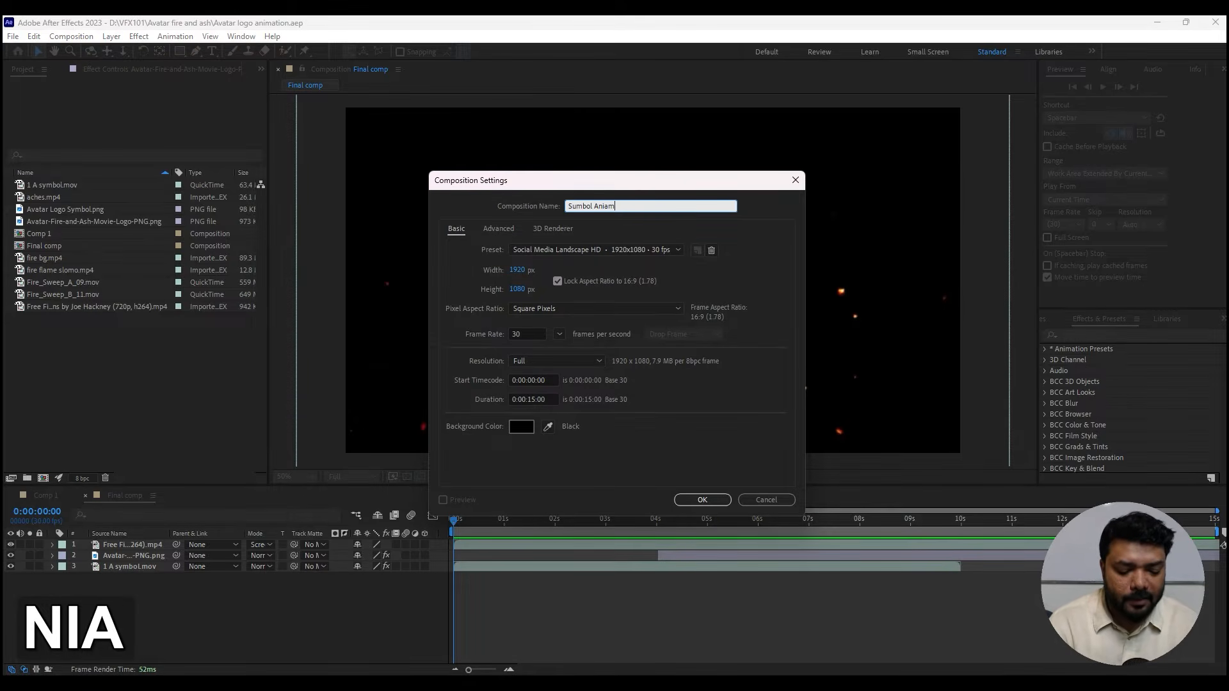
text(tion)
key(Return)
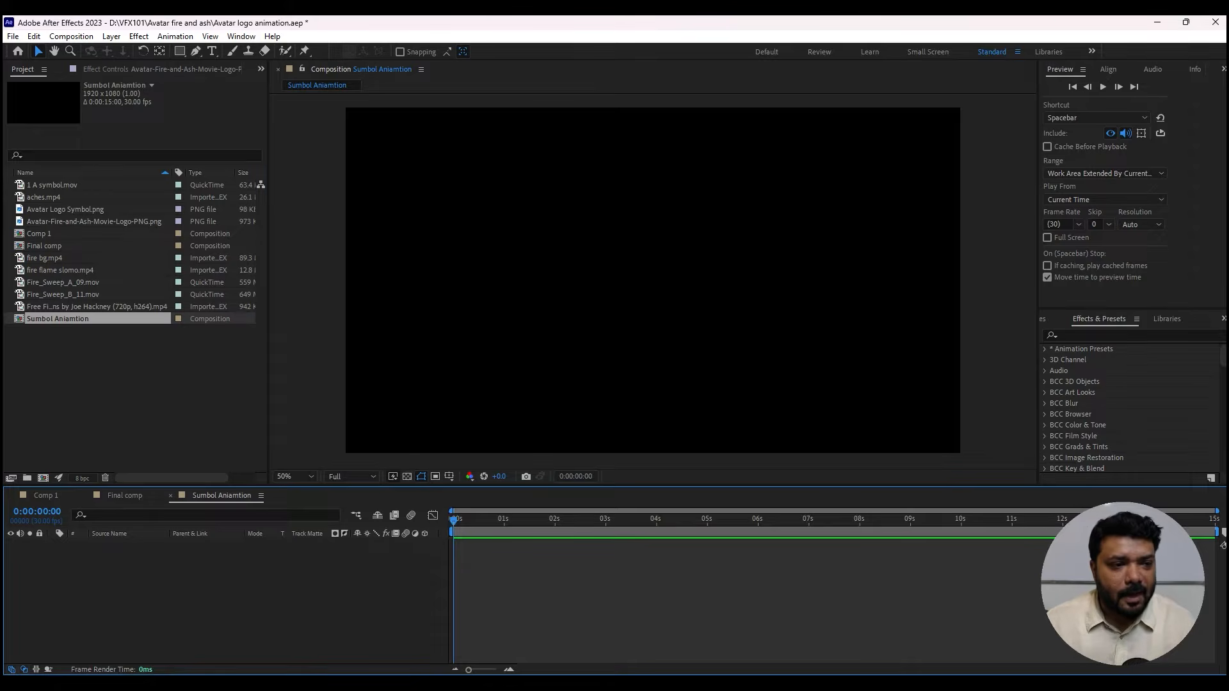
Add Avatar Logo Symbol.png to the new composition as a layer
click(66, 209)
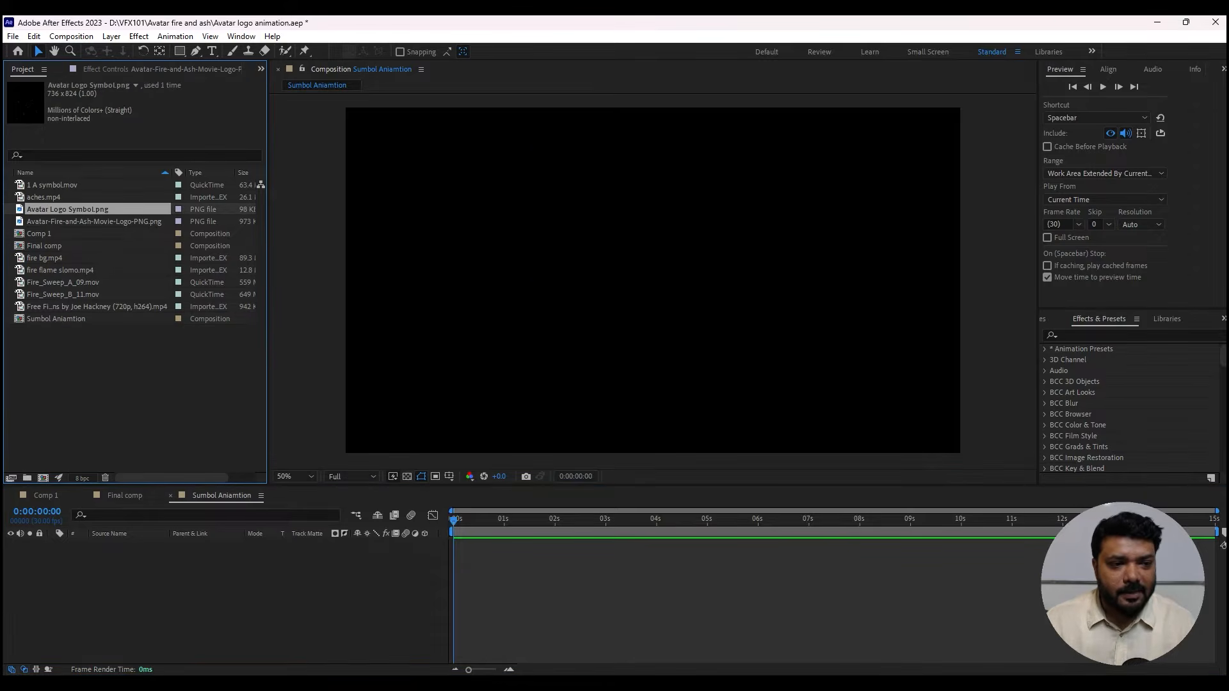
key(ctrl+slash)
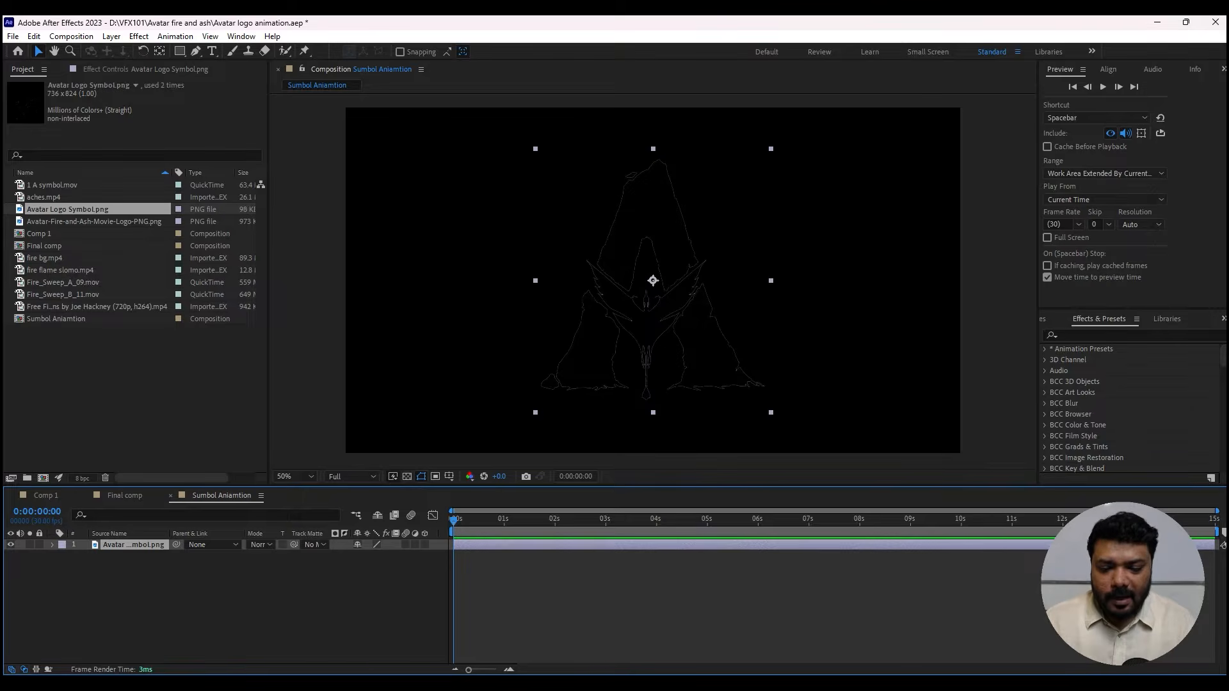
key(alt+Tab)
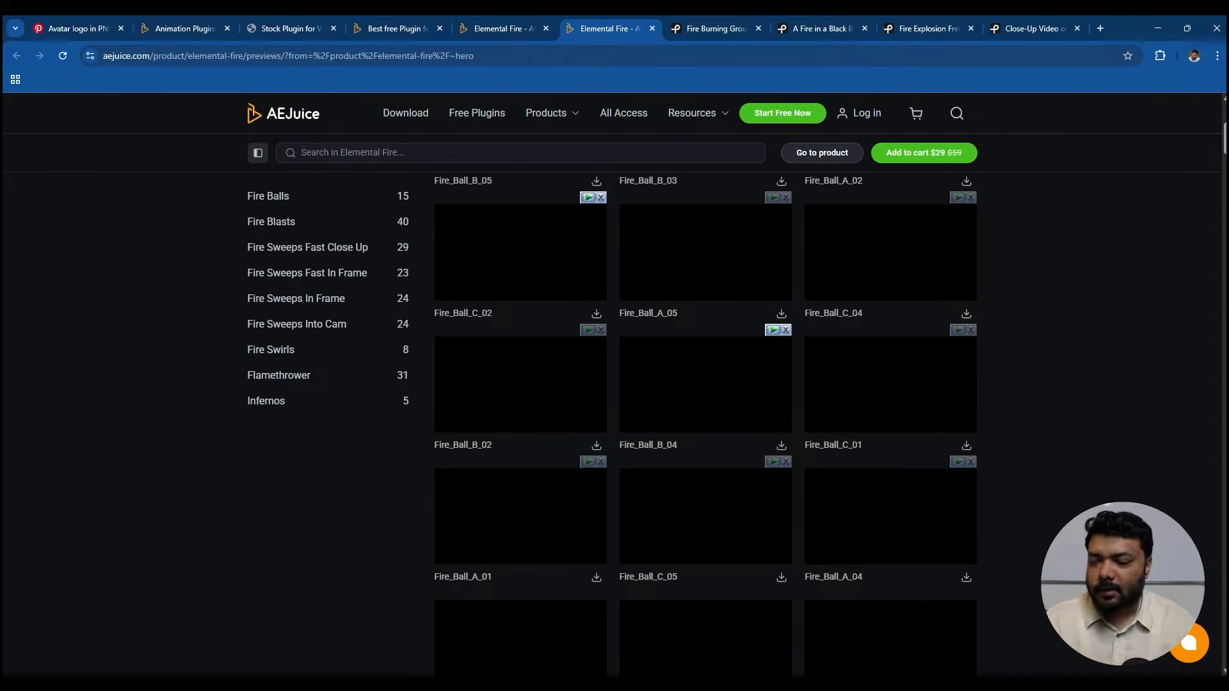
click(1158, 28)
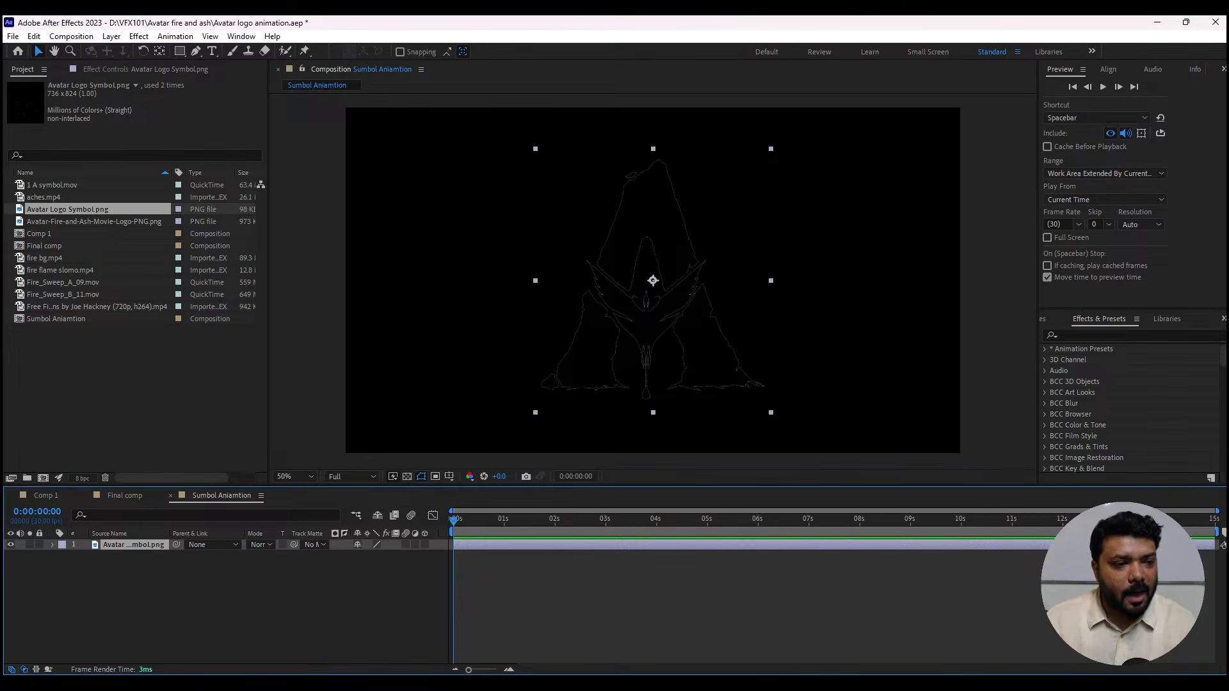
Place Fire_Sweep_A_09.mov in the composition beneath the Avatar symbol layer, starting at 0 seconds
click(65, 282)
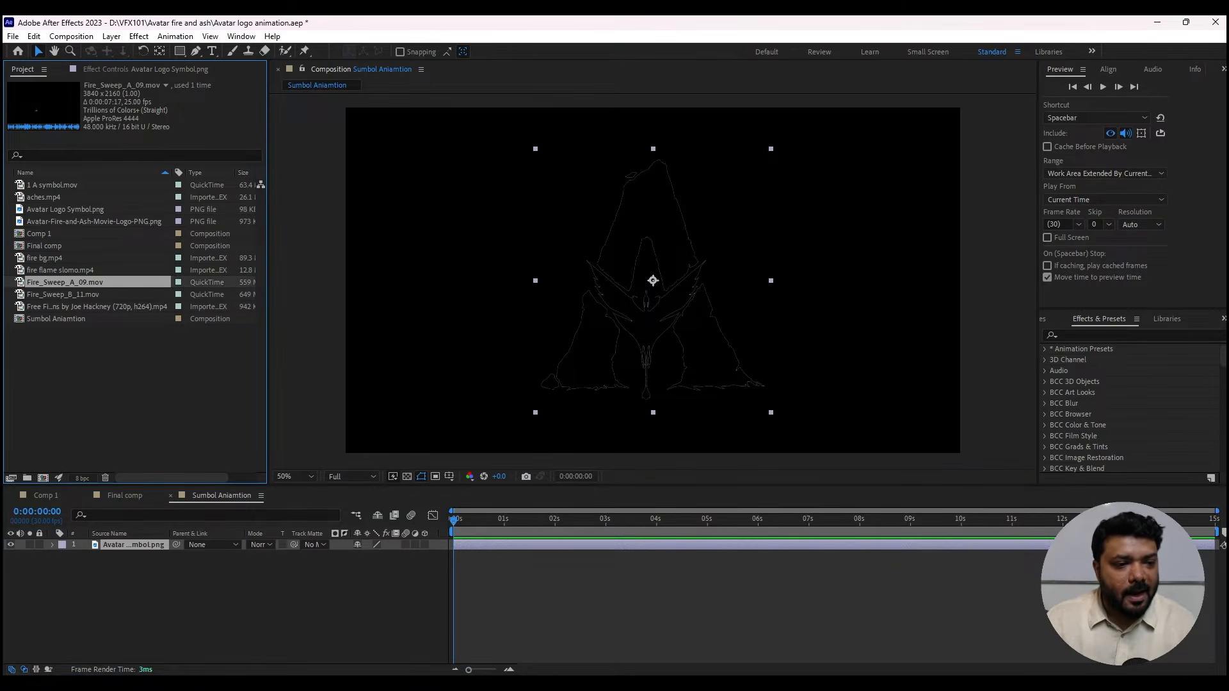
click(64, 294)
drag(64, 282, 104, 596)
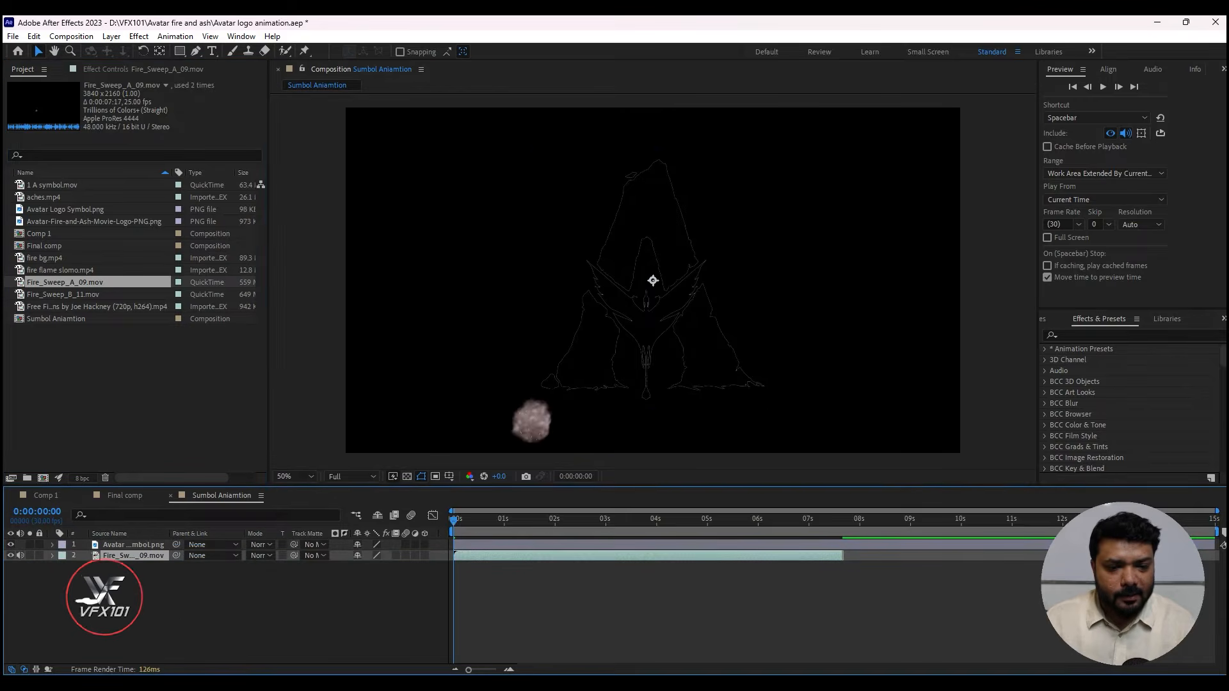
Preview the fire sweep to about 4 seconds, then scale its layer to 63%, rotate it and shift it left so the flames cross behind the symbol
key(space)
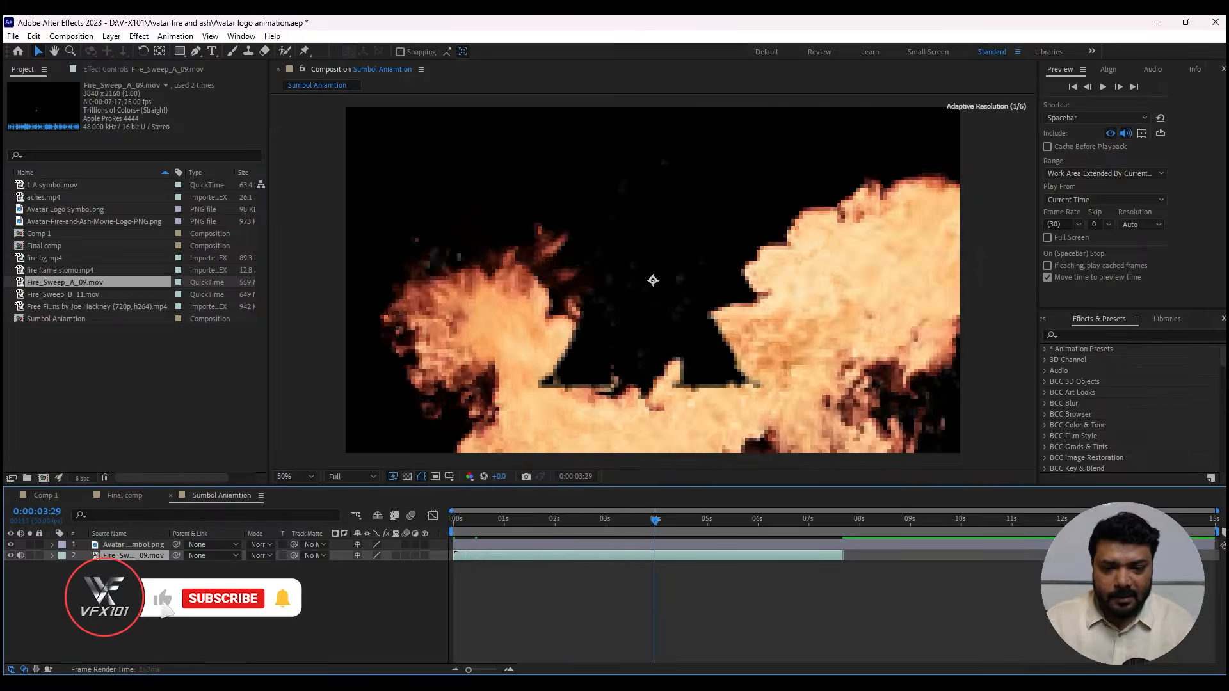
drag(373, 567, 344, 567)
drag(791, 256, 747, 255)
key(r)
mouse_move(370, 566)
mouse_down()
mouse_move(350, 566)
mouse_move(377, 566)
mouse_up()
drag(717, 257, 667, 261)
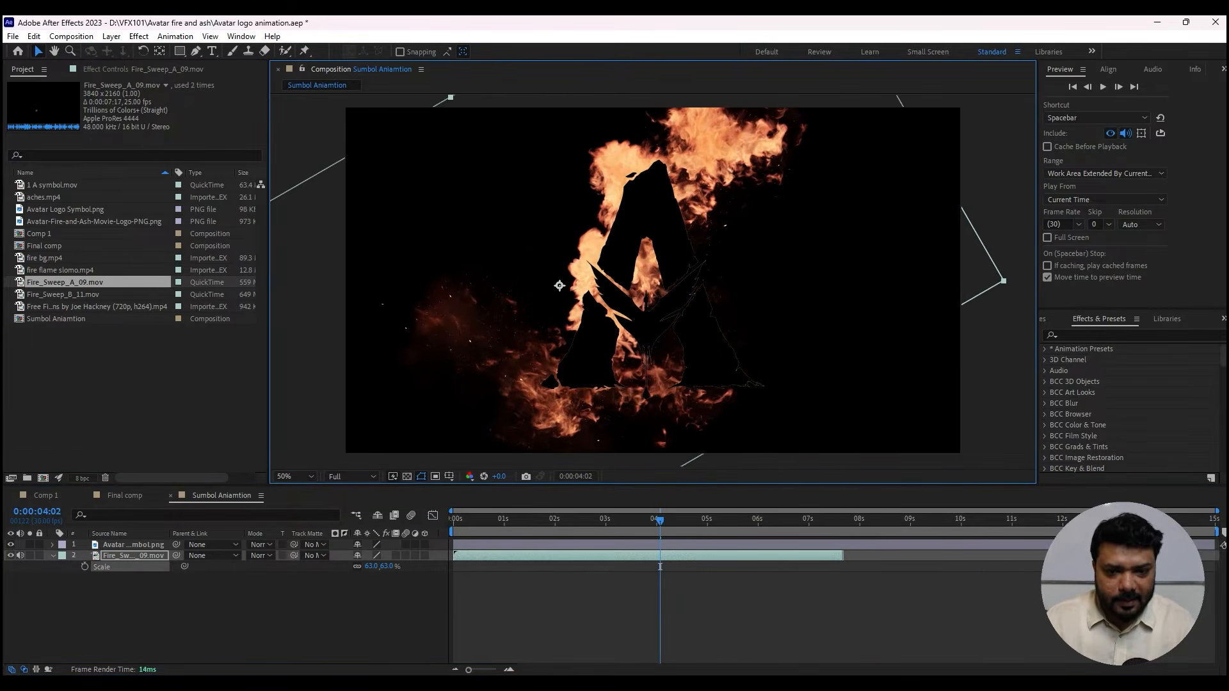
Preview the fire sweep from the start and shift its layer up and left so the flames trace the symbol
key(Home)
key(space)
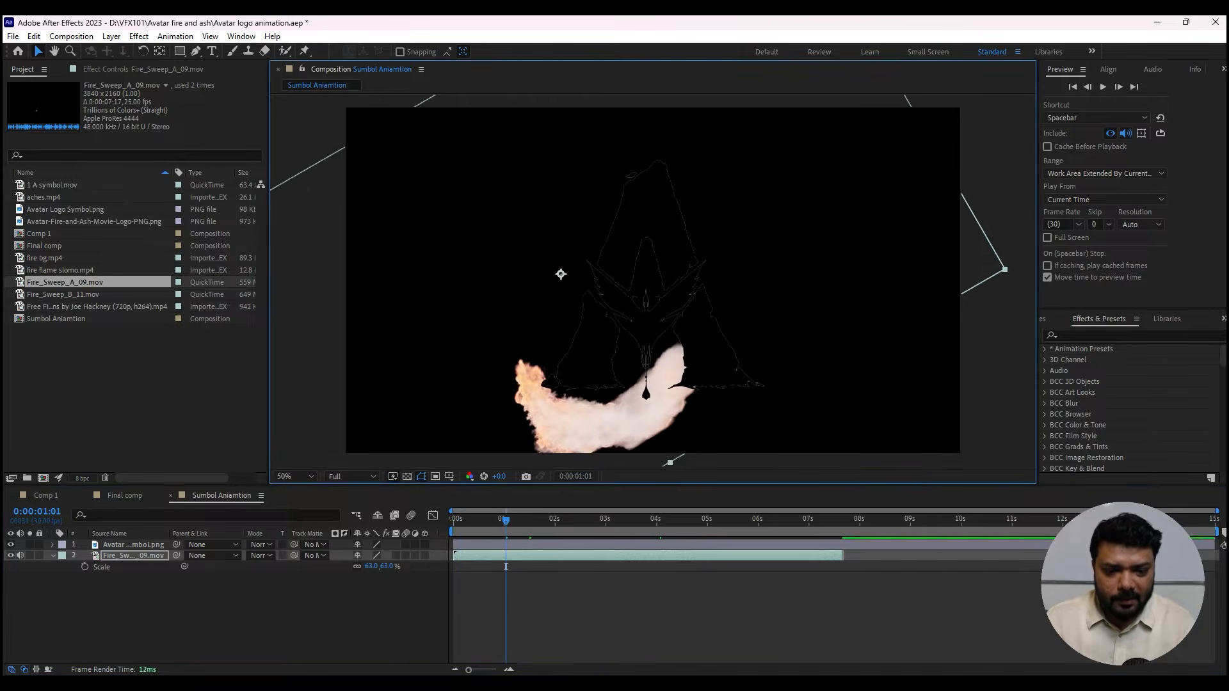
drag(614, 410, 617, 394)
key(space)
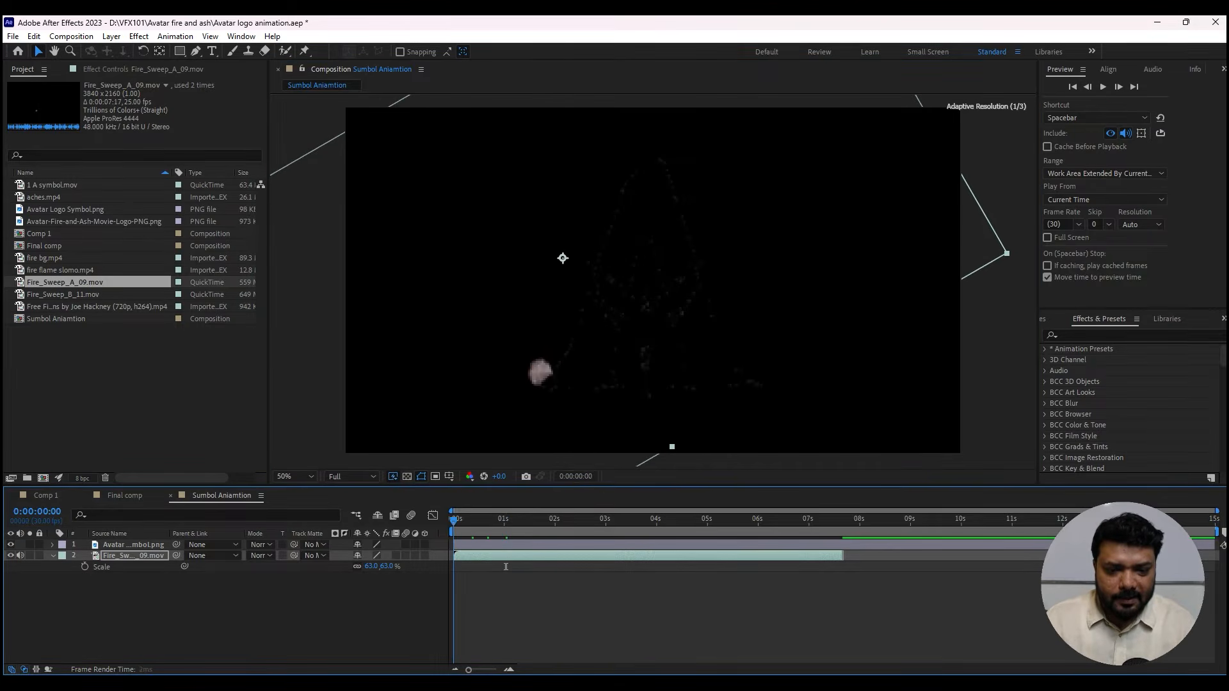
mouse_move(611, 521)
mouse_down()
mouse_move(645, 521)
mouse_move(589, 520)
mouse_up()
drag(614, 397, 580, 393)
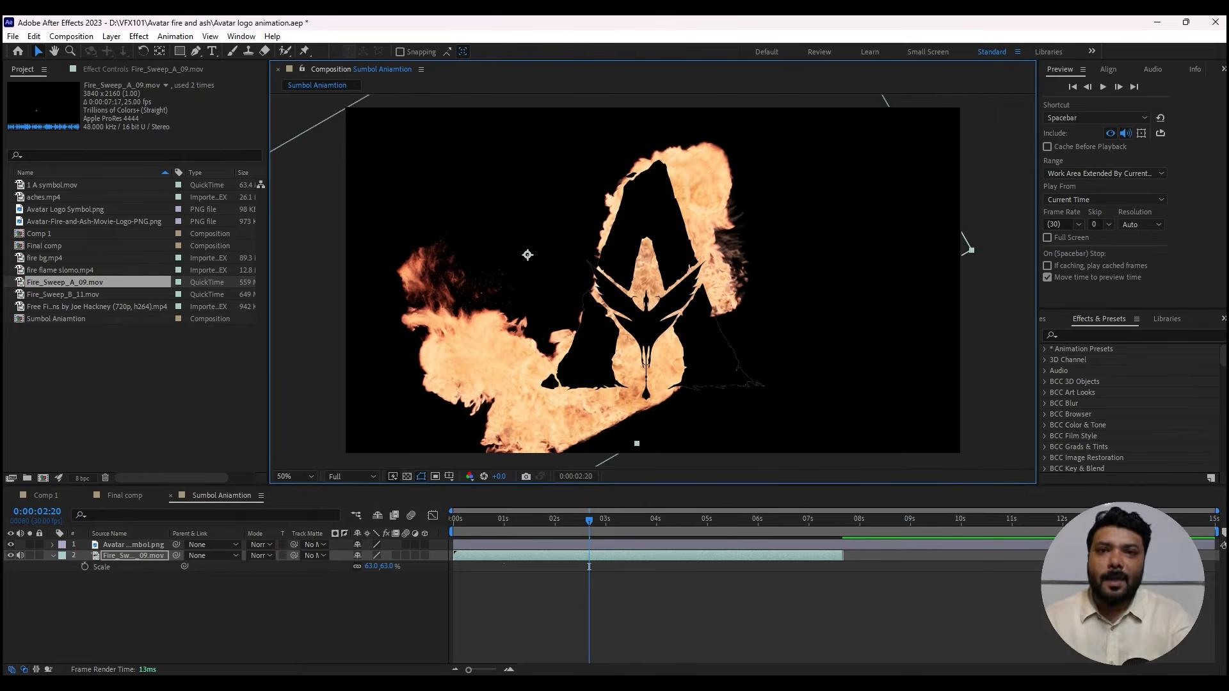
drag(589, 566, 453, 567)
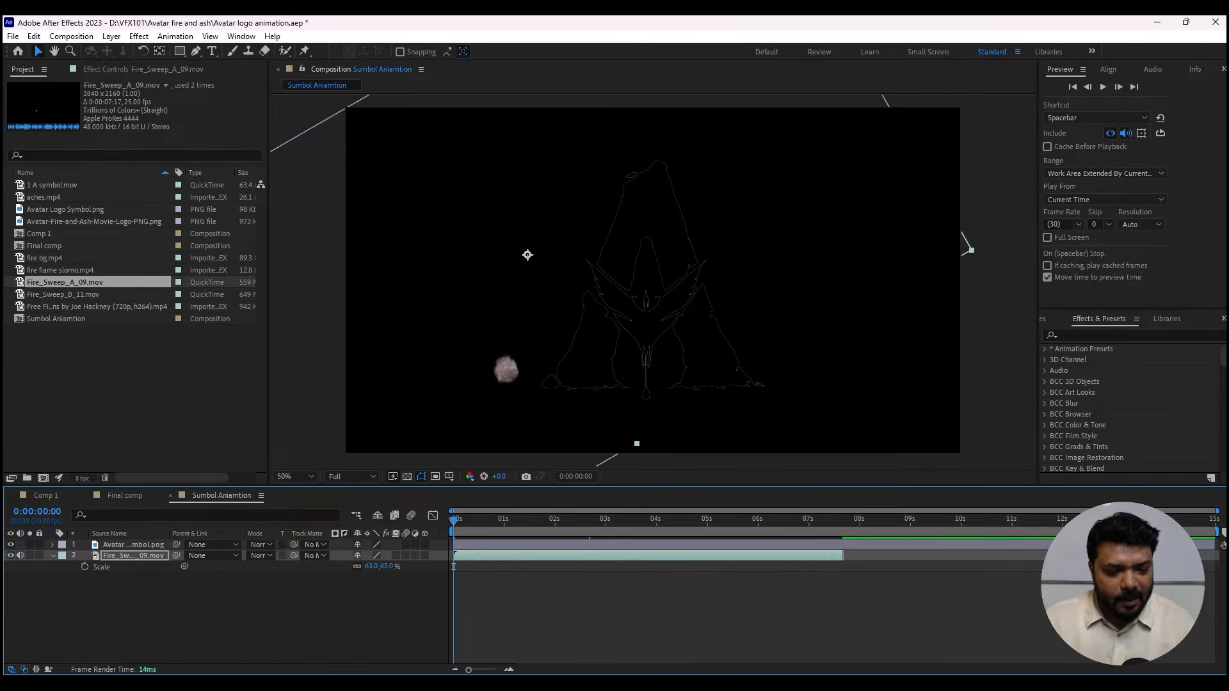
Set Avatar Logo Symbol.png as the track matte of the Fire_Sweep_A_09.mov layer and preview the result
click(315, 556)
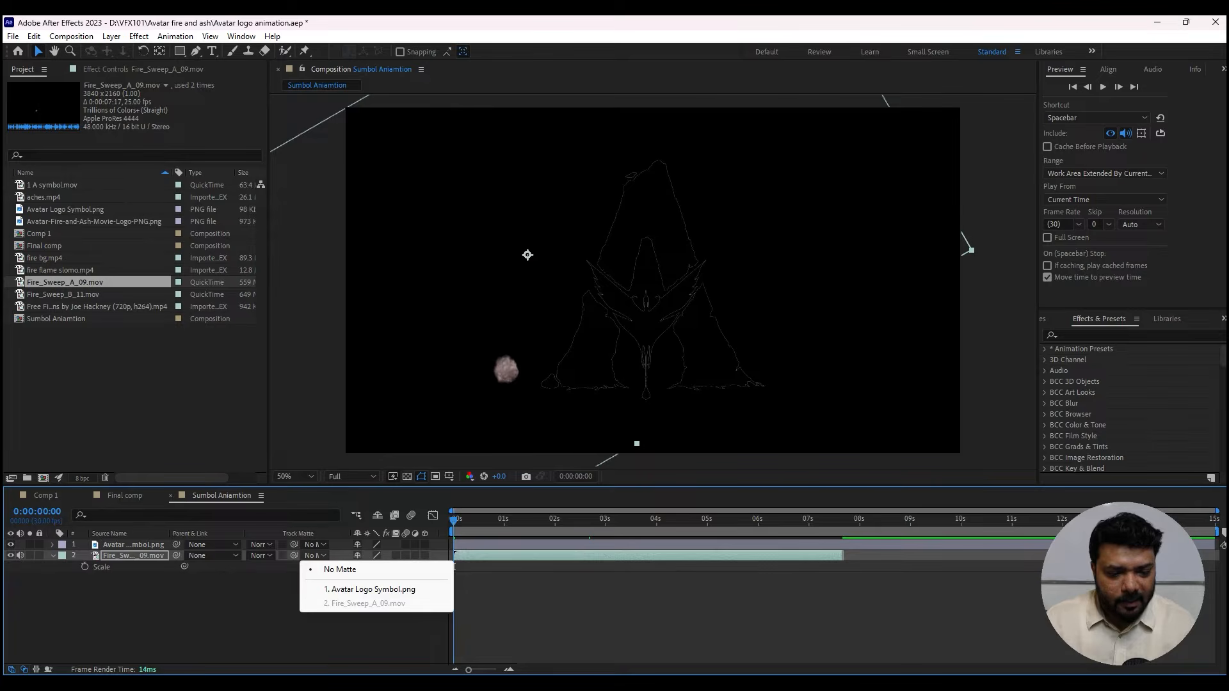
click(372, 588)
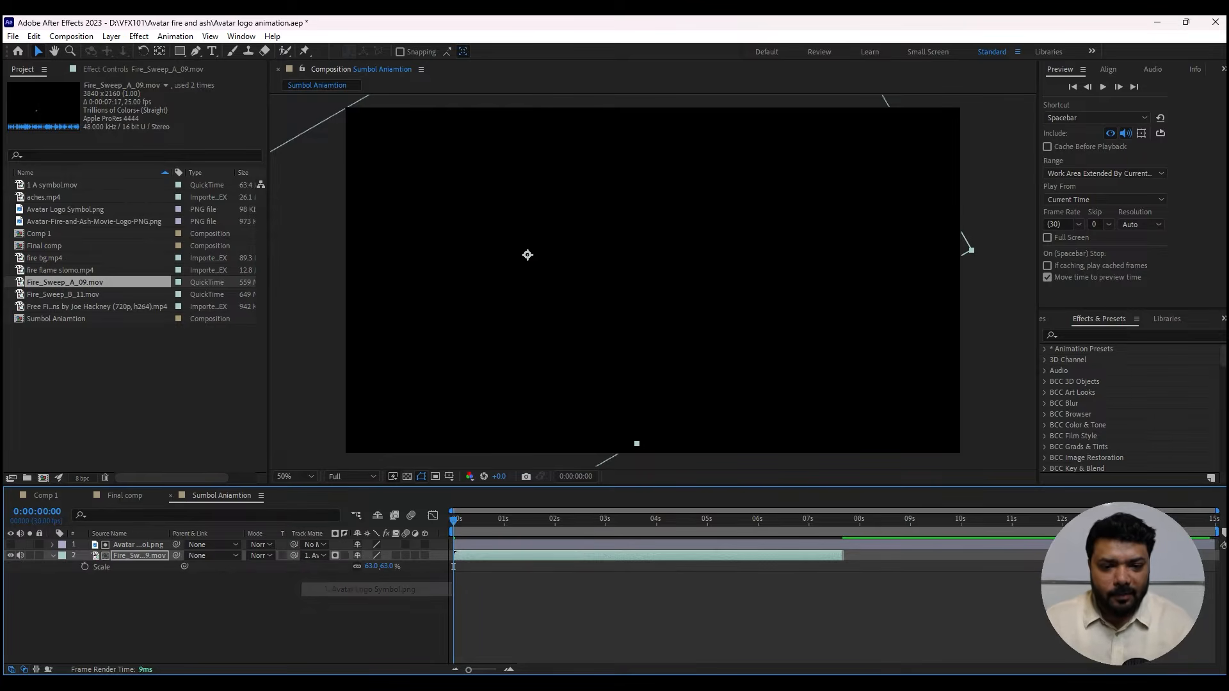
key(space)
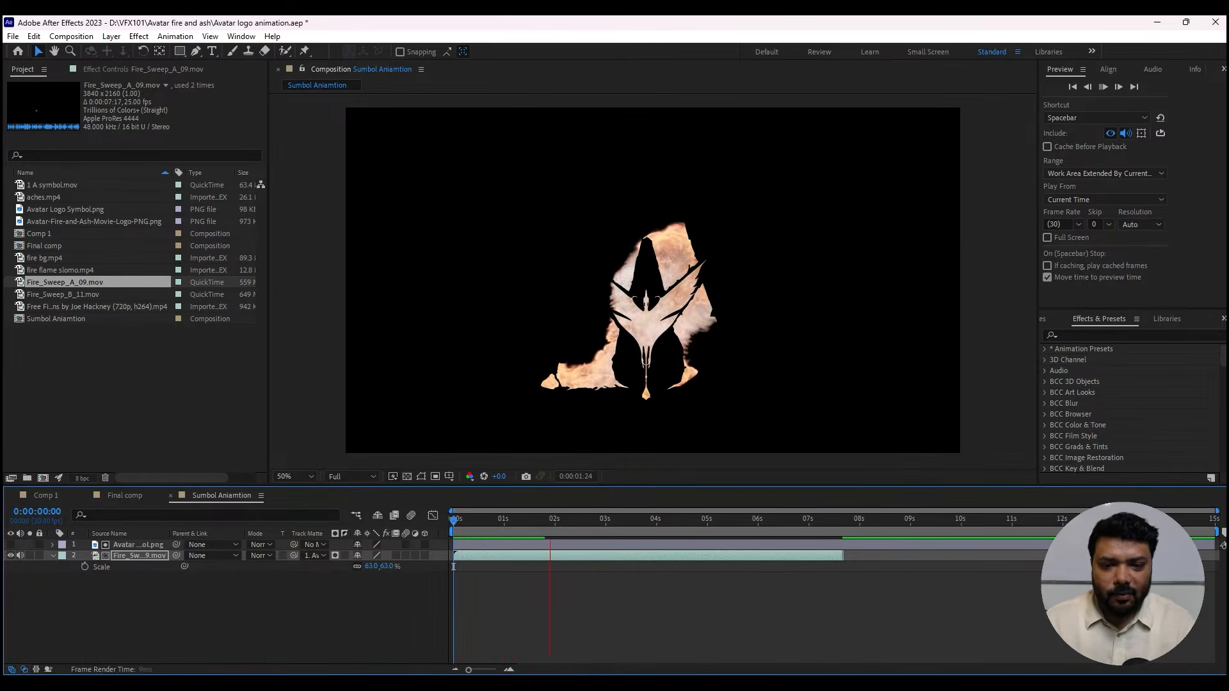
key(space)
Move the matted Fire_Sweep_A_09.mov layer further left, rotate it to -57° and play it from the start
drag(659, 275, 583, 275)
drag(626, 363, 645, 363)
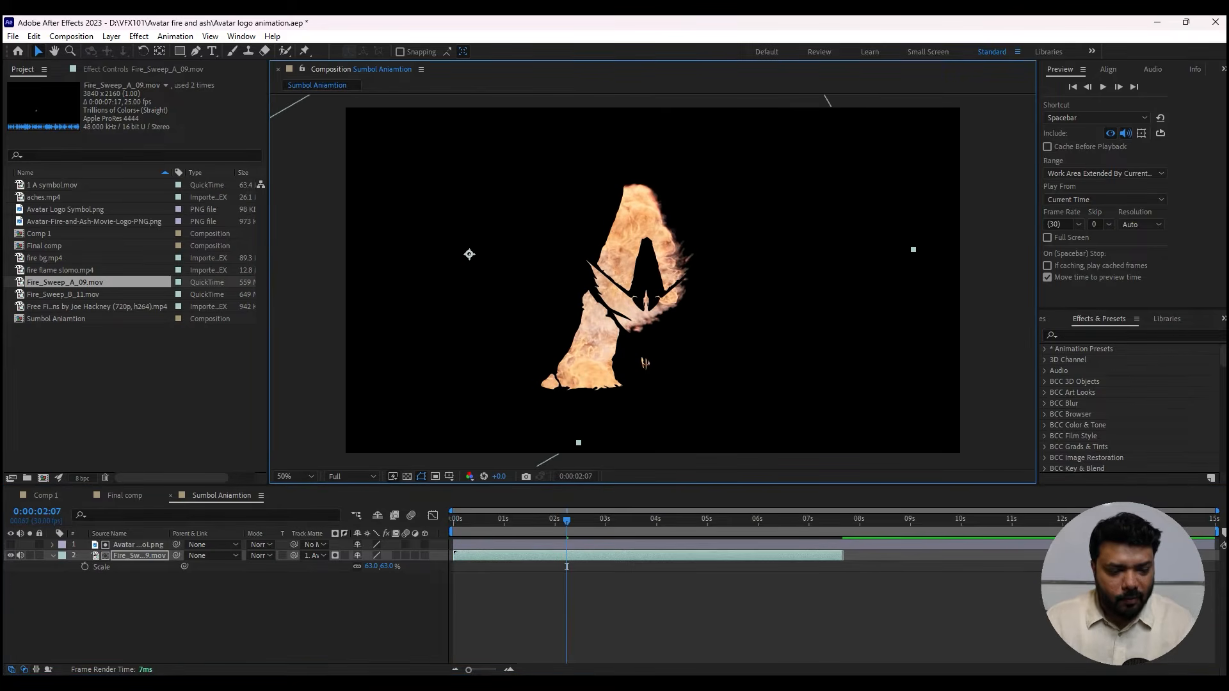
drag(371, 566, 354, 566)
drag(627, 307, 626, 311)
drag(566, 521, 452, 521)
key(space)
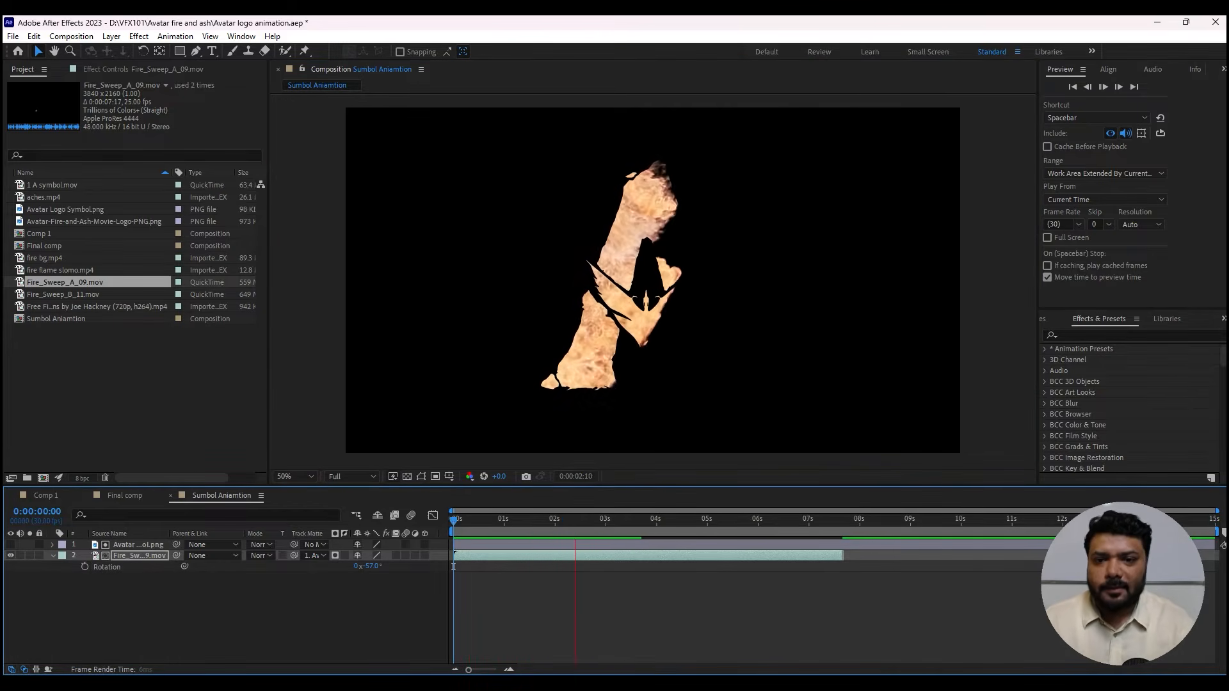
Nudge the fire sweep slightly up and right so it reaches the symbol's tip, and replay the animation
key(space)
drag(630, 269, 642, 246)
drag(621, 565, 453, 566)
key(space)
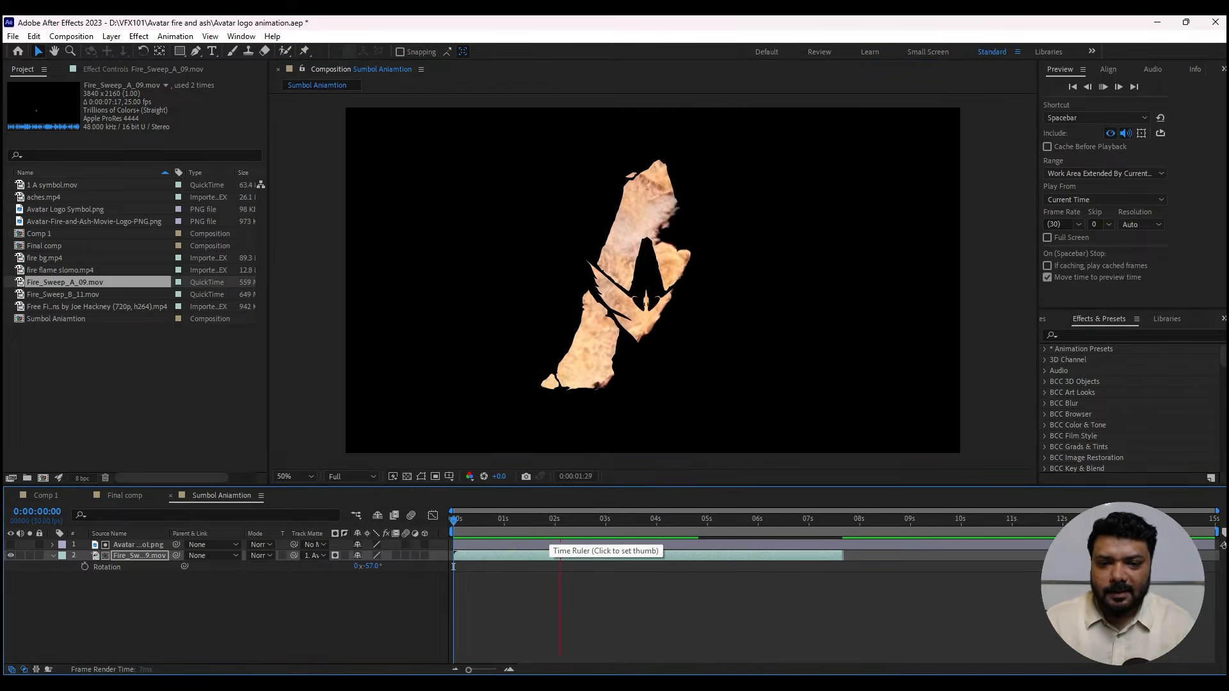
key(space)
Add Fire_Sweep_B_11.mov beneath the first fire sweep and use Avatar Logo Symbol.png as its track matte
drag(453, 565, 506, 566)
drag(64, 294, 169, 572)
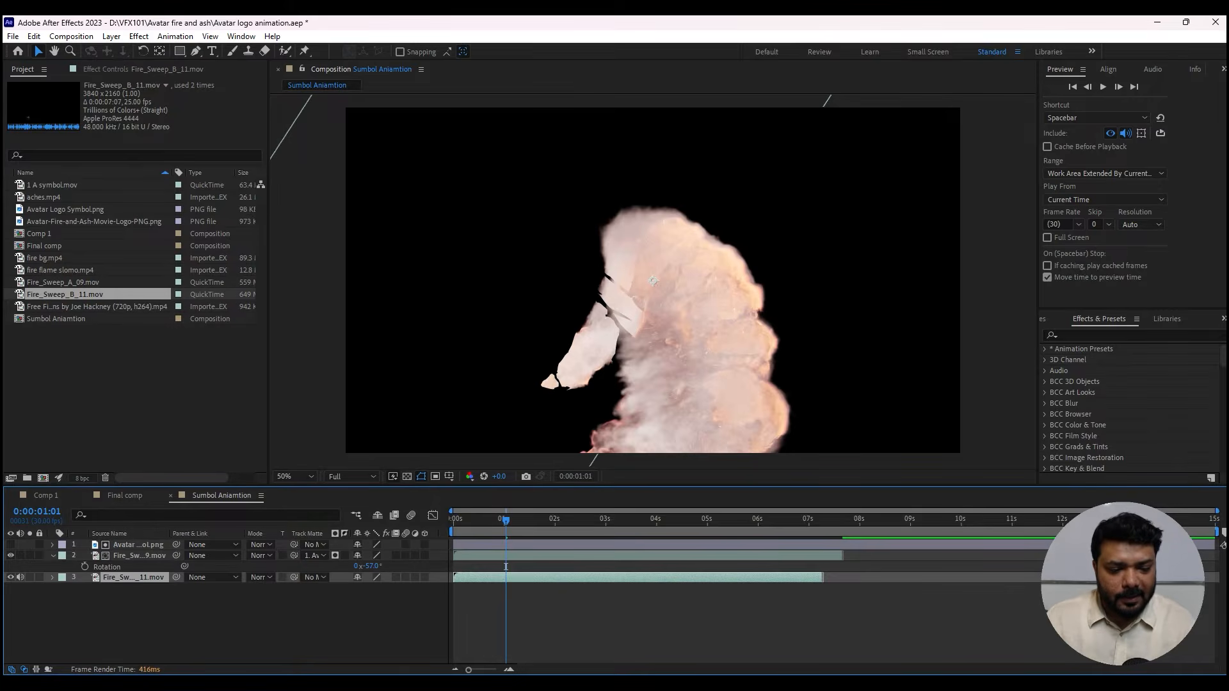
click(314, 578)
click(369, 612)
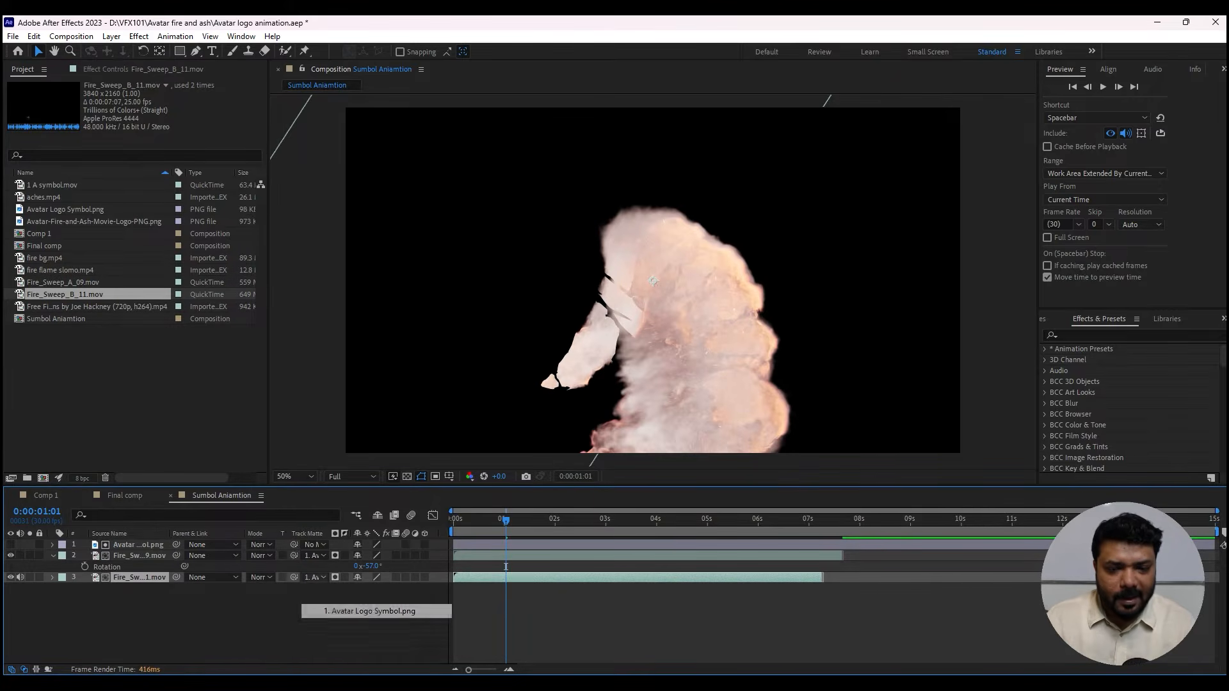
Hide the first fire sweep, scale Fire_Sweep_B_11.mov to 44% and position it over the right side of the symbol
drag(506, 566, 453, 566)
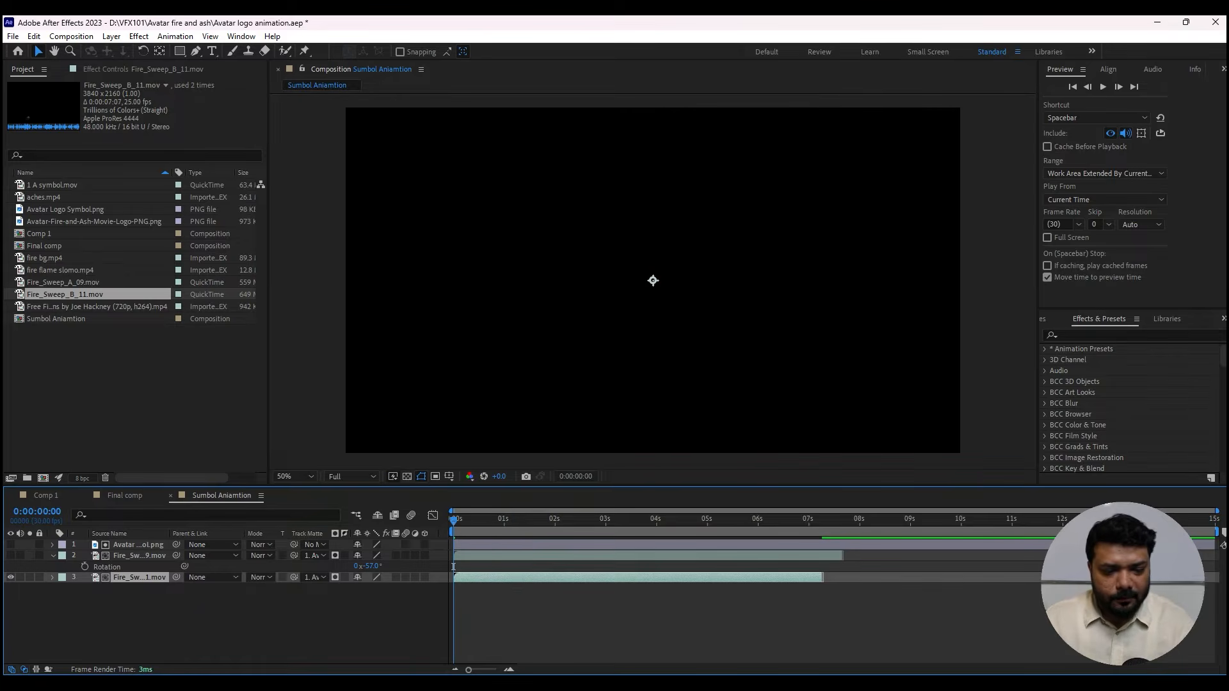
key(space)
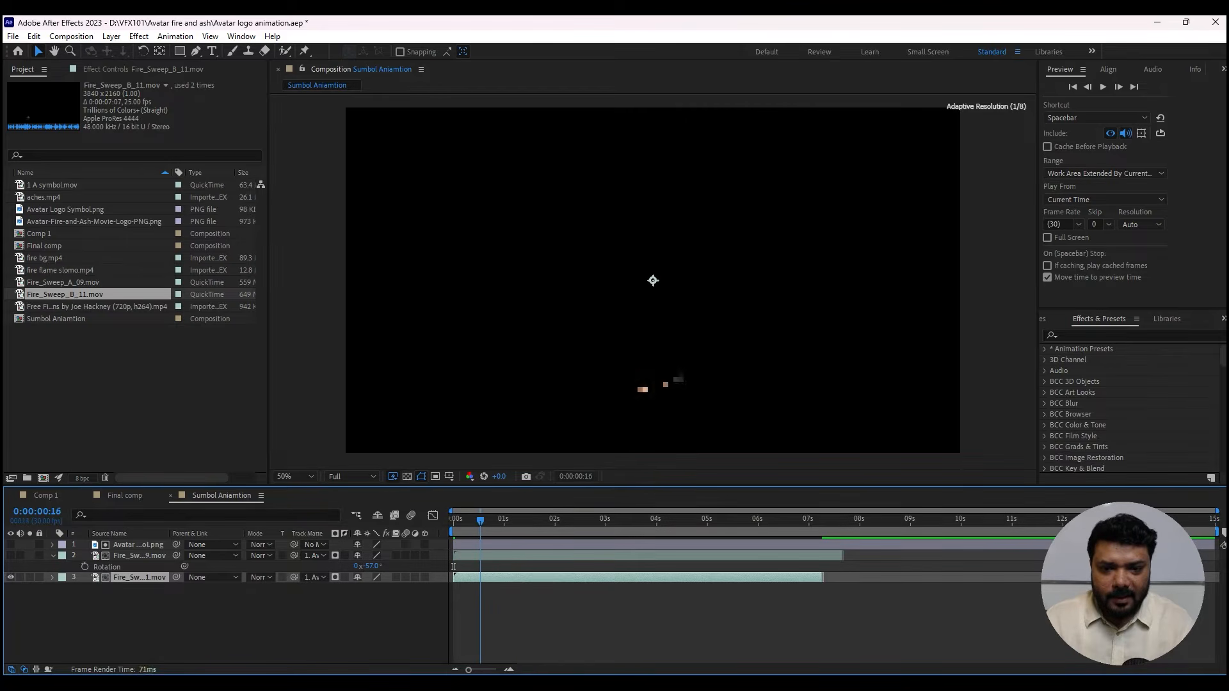
drag(653, 280, 707, 281)
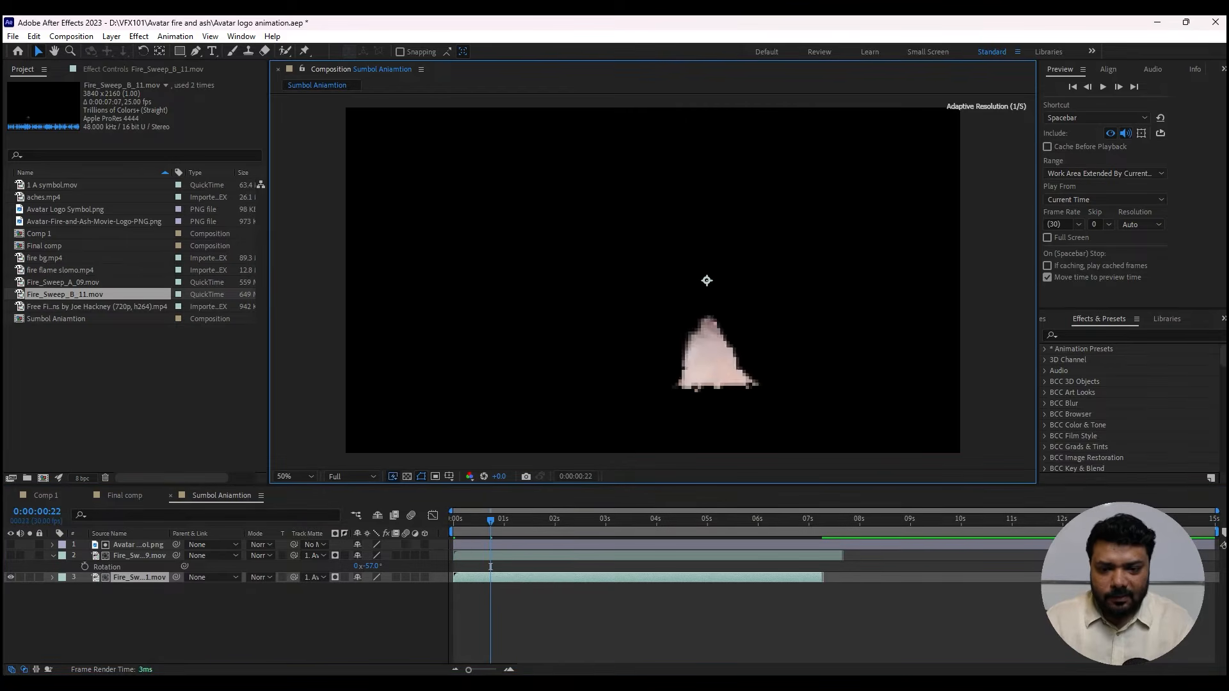
key(space)
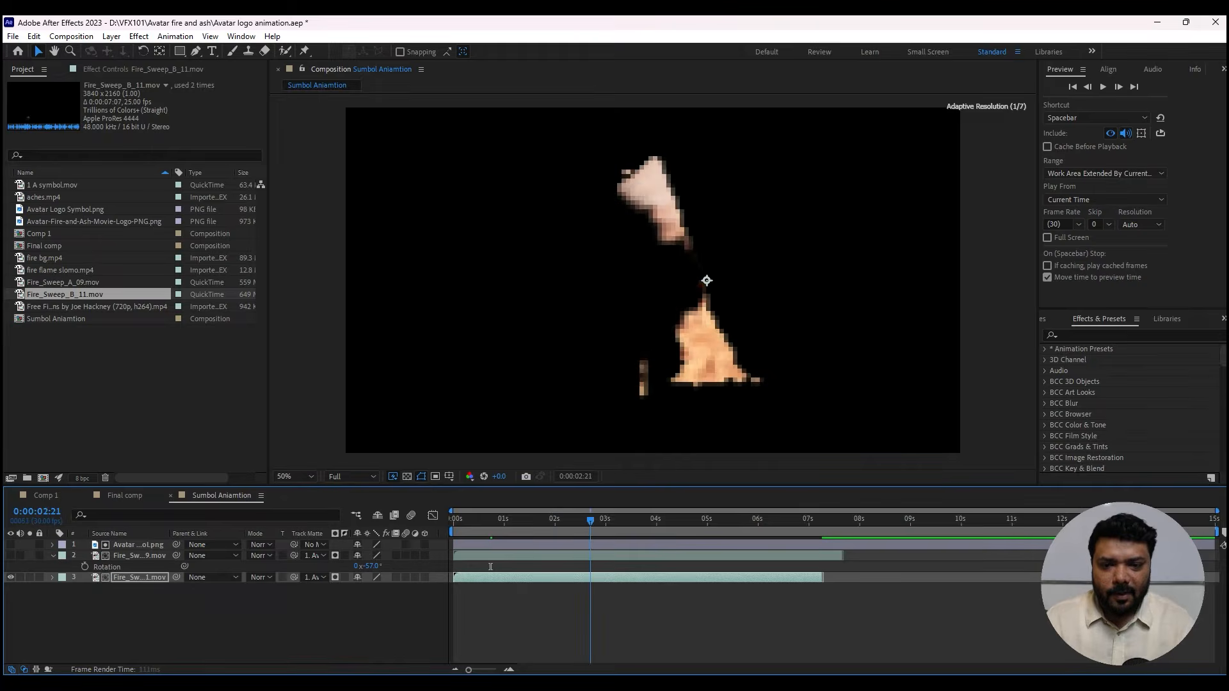
key(space)
key(s)
drag(373, 588, 337, 587)
drag(707, 281, 679, 291)
drag(462, 520, 558, 520)
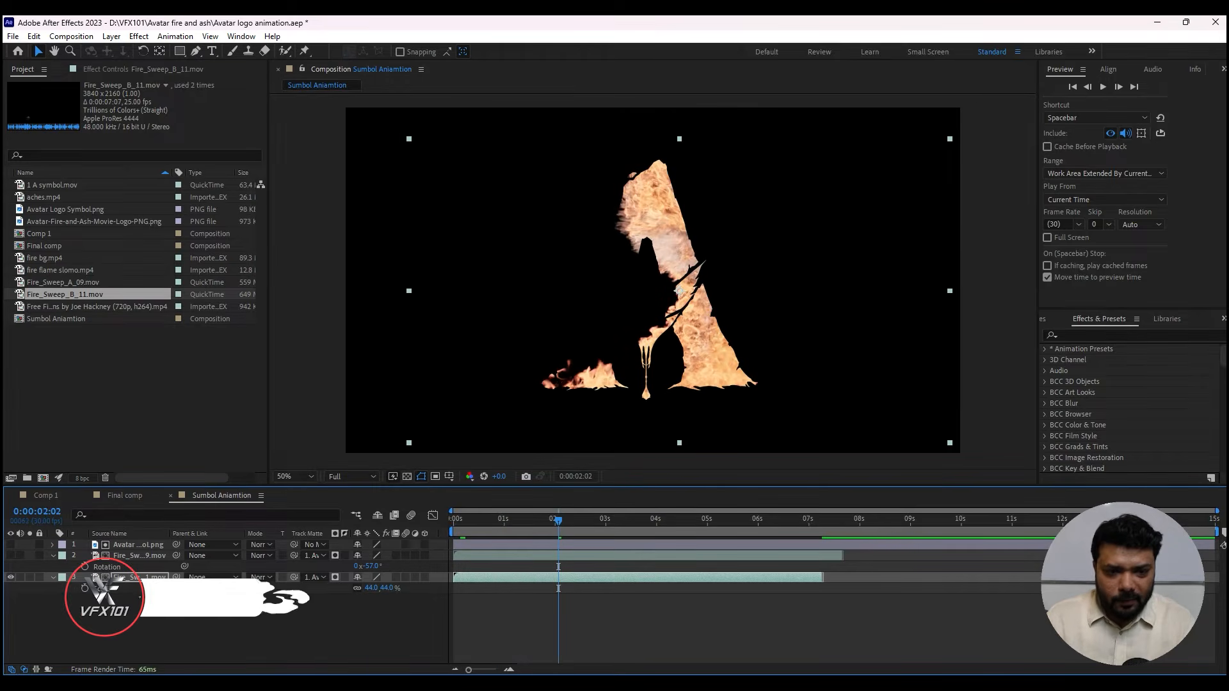
Flip Fire_Sweep_B_11.mov horizontally to a scale of -41.5, 44%, shift it right, and preview both fire sweeps together
drag(409, 291, 935, 291)
drag(679, 290, 737, 285)
mouse_move(455, 519)
mouse_down()
mouse_move(590, 519)
mouse_move(454, 519)
mouse_up()
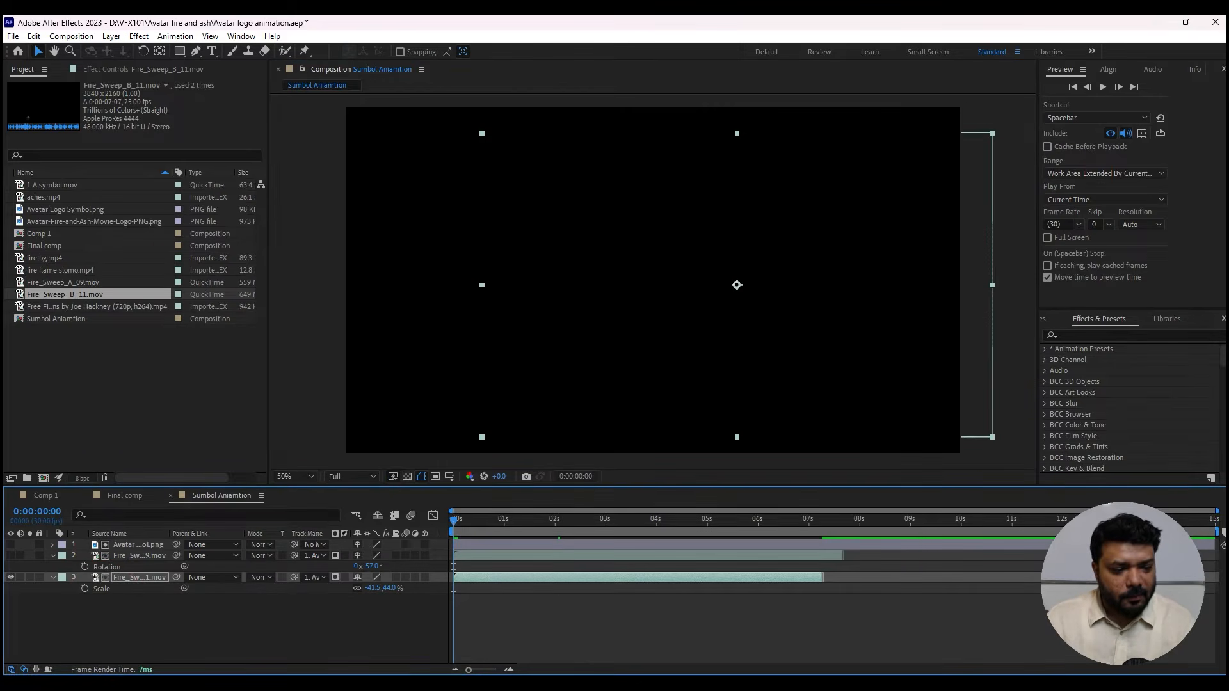
key(space)
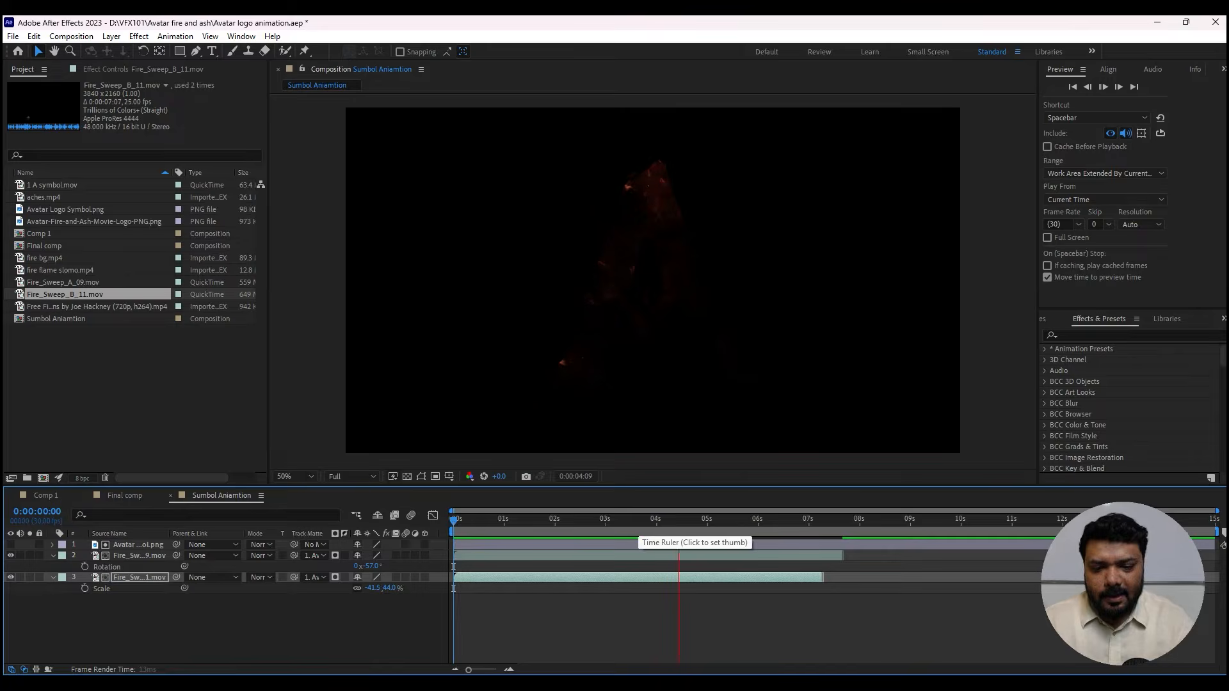
key(space)
key(Home)
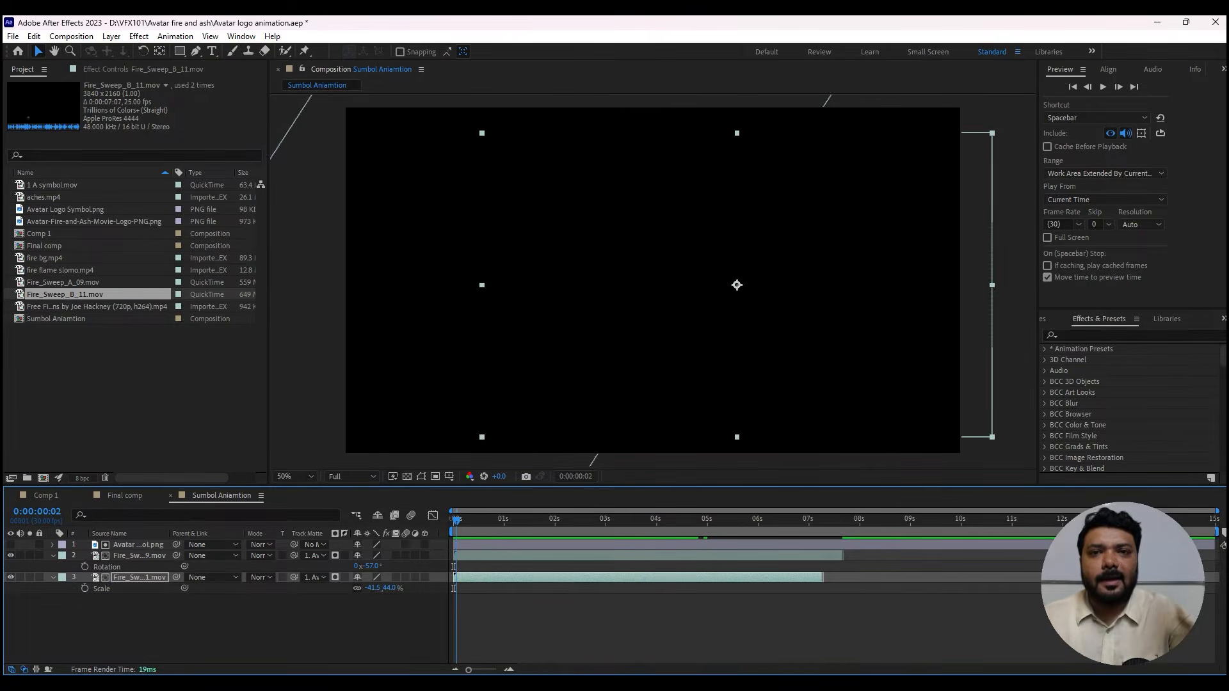
key(space)
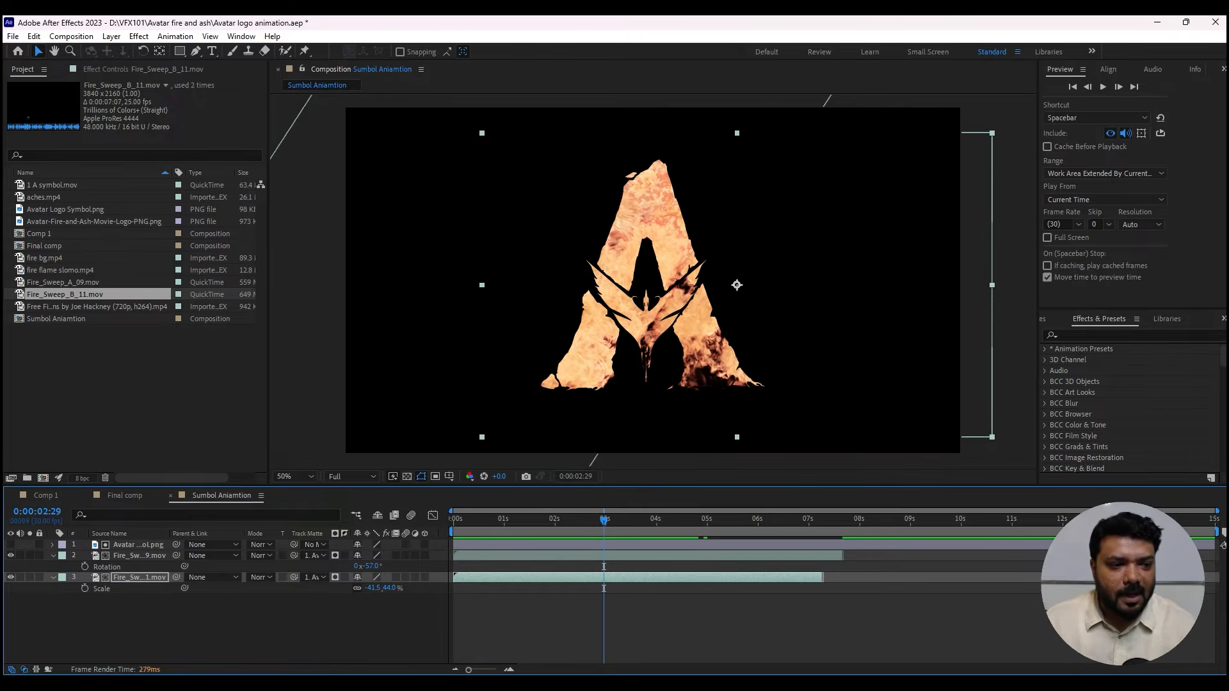
Add fire bg.mp4 as the lowest layer and set Avatar Logo Symbol.png as its track matte
click(97, 307)
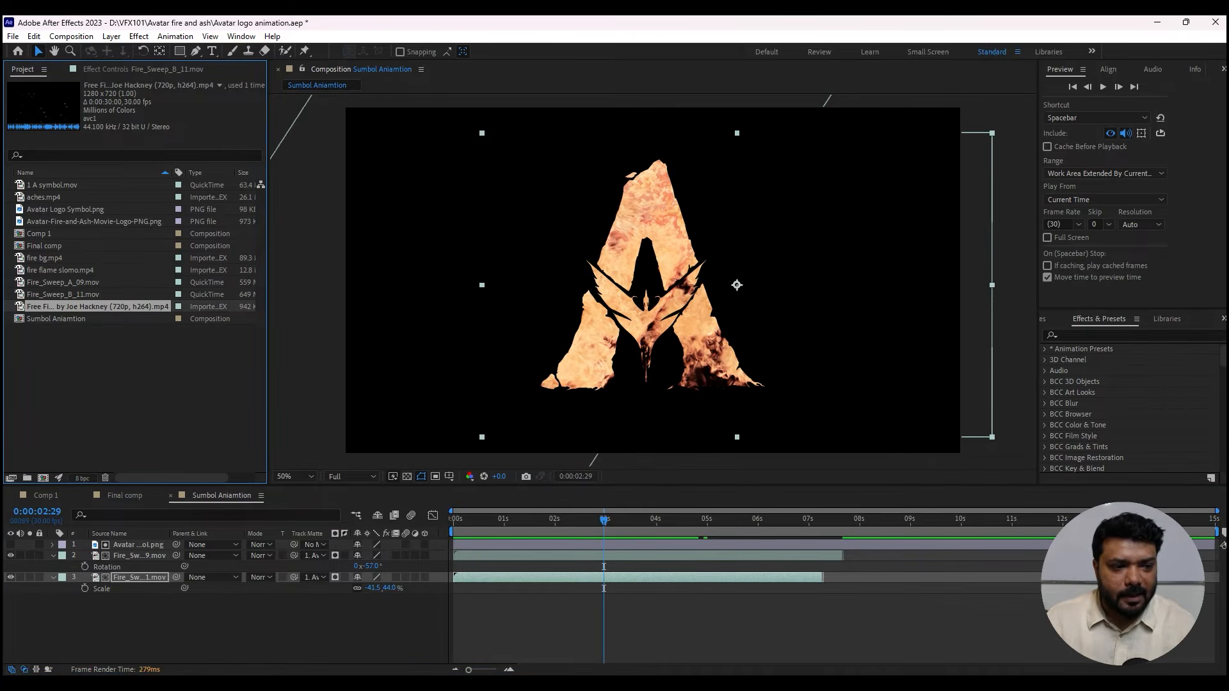
click(45, 257)
drag(45, 258, 181, 616)
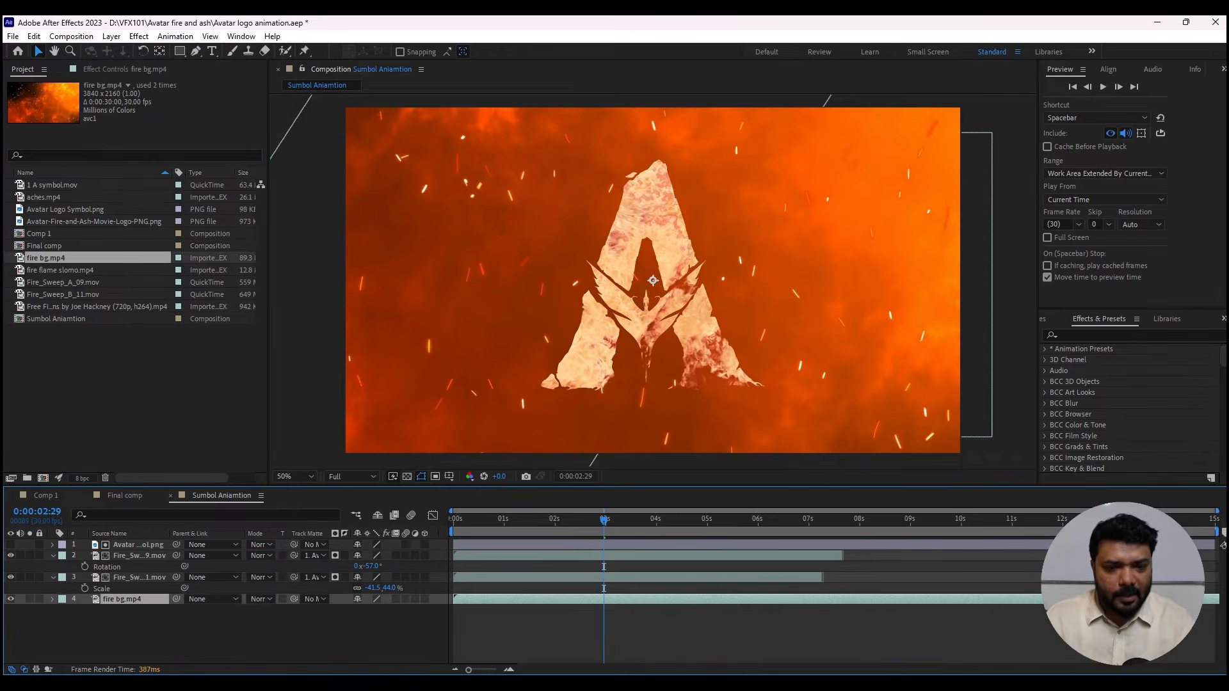
click(314, 599)
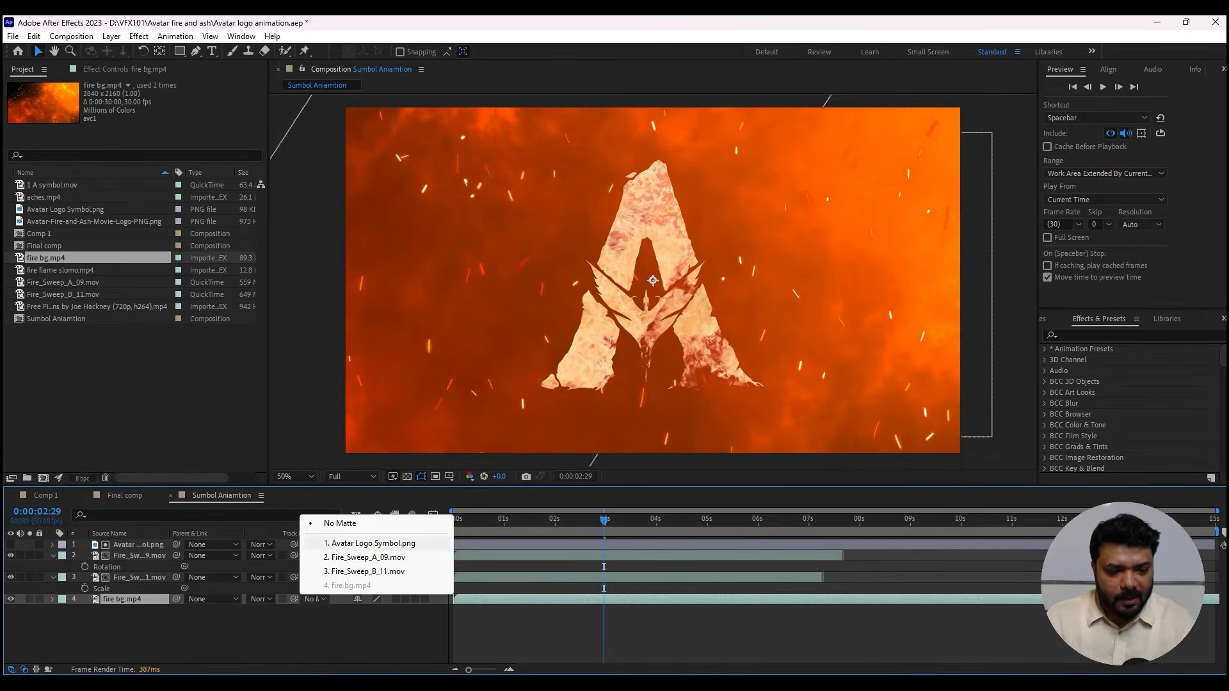
click(373, 543)
Move the fire bg.mp4 layer to start at 0:00:02:07 and preview how it fills the symbol
mouse_move(689, 684)
drag(533, 520, 567, 520)
key(bracketleft)
key(bracketleft)
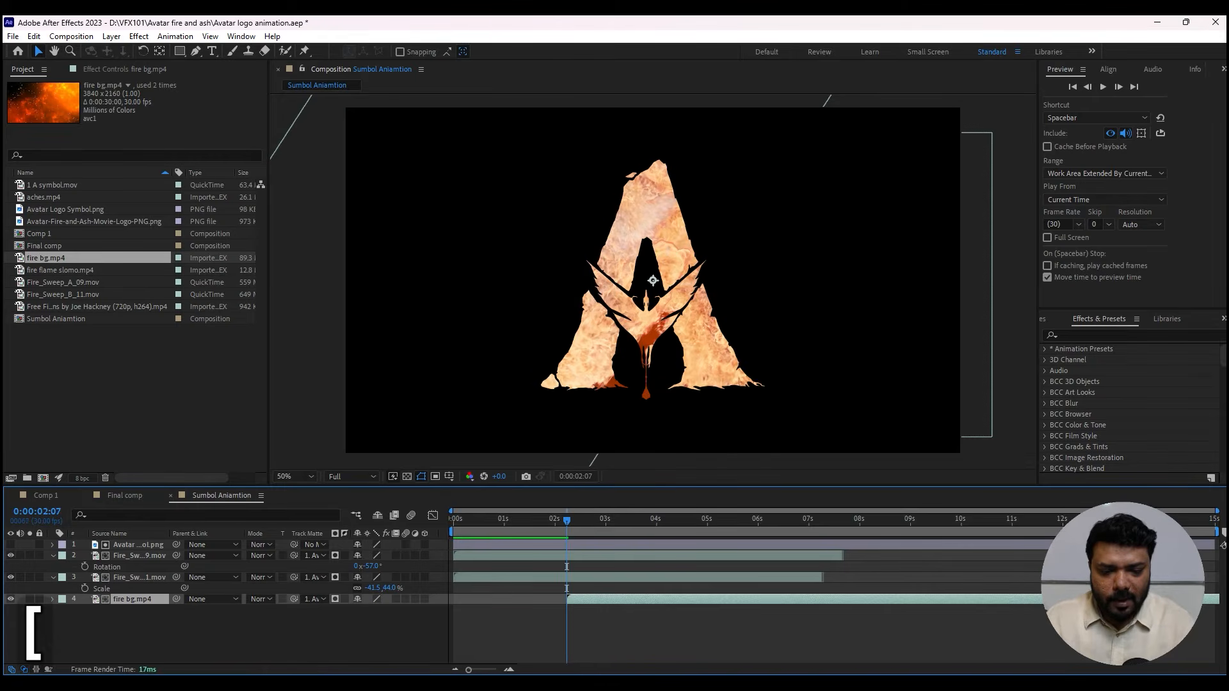
key(space)
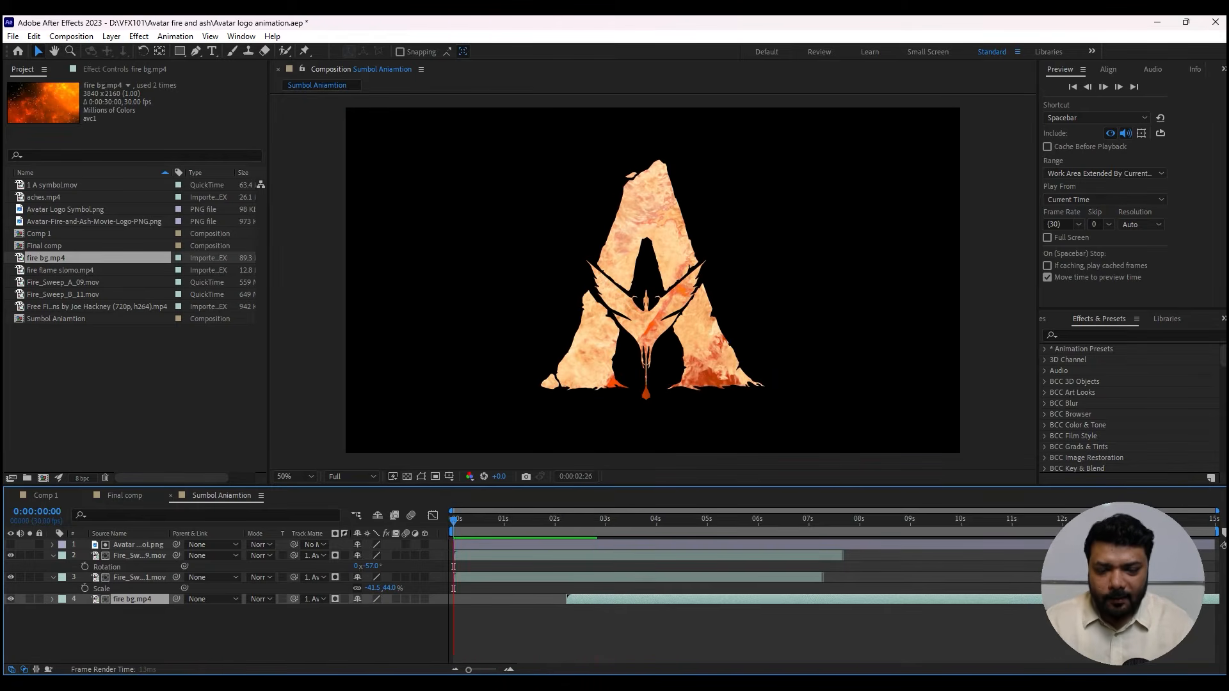
key(space)
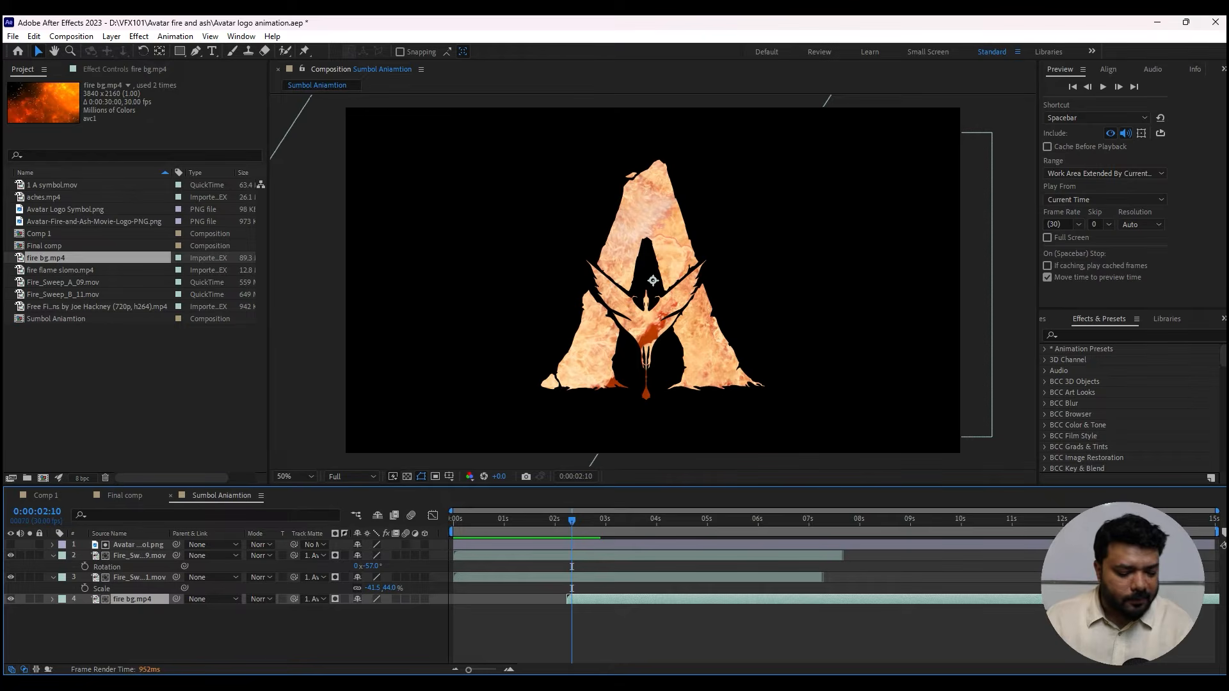
Keyframe the fire bg.mp4 opacity to fade in from 0%, shift the layer slightly earlier, and preview the fade
key(t)
click(85, 611)
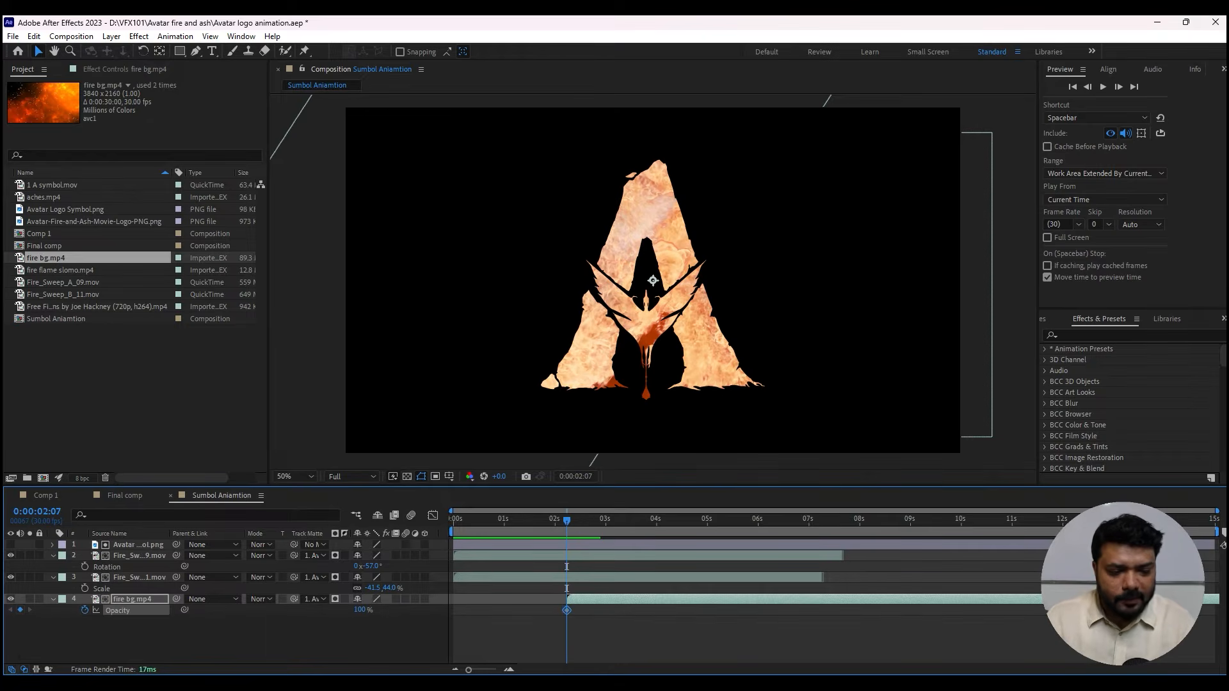
drag(360, 610, 291, 610)
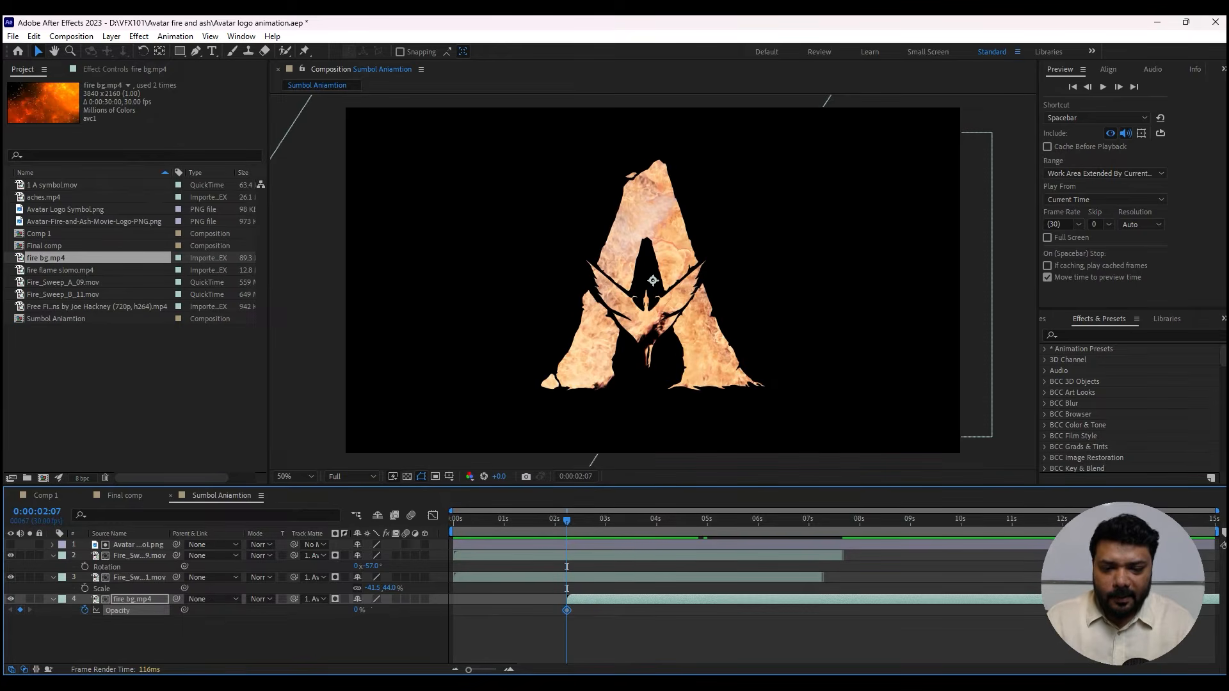
key(space)
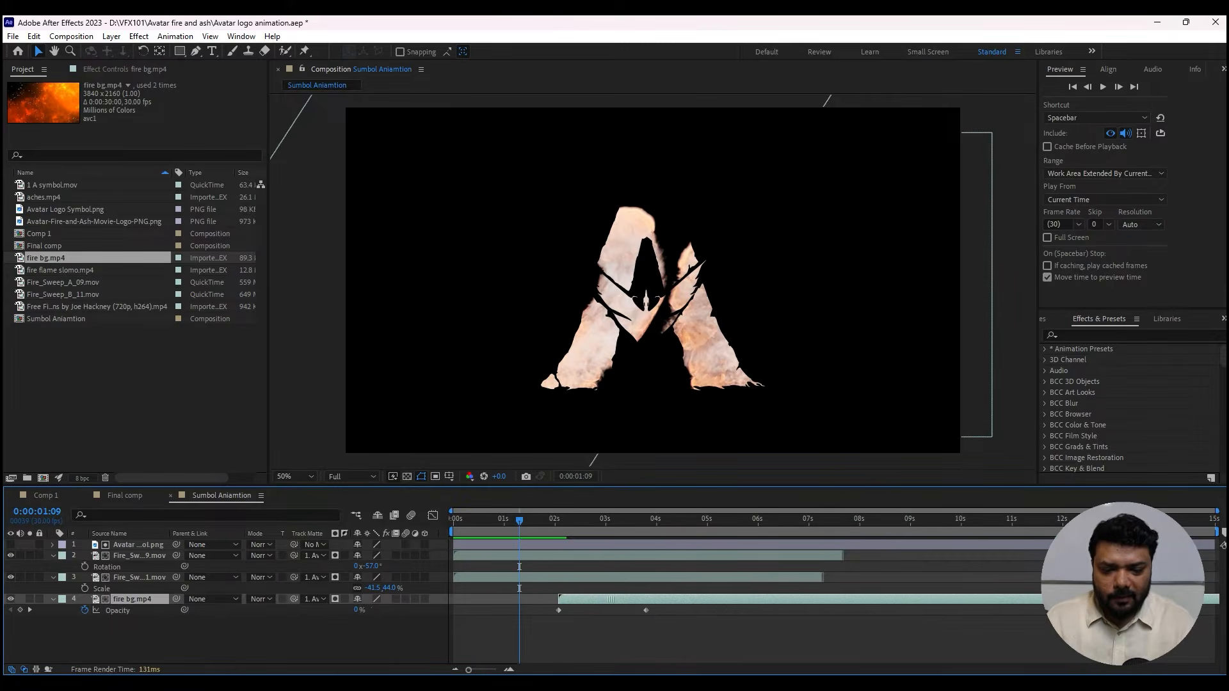
key(space)
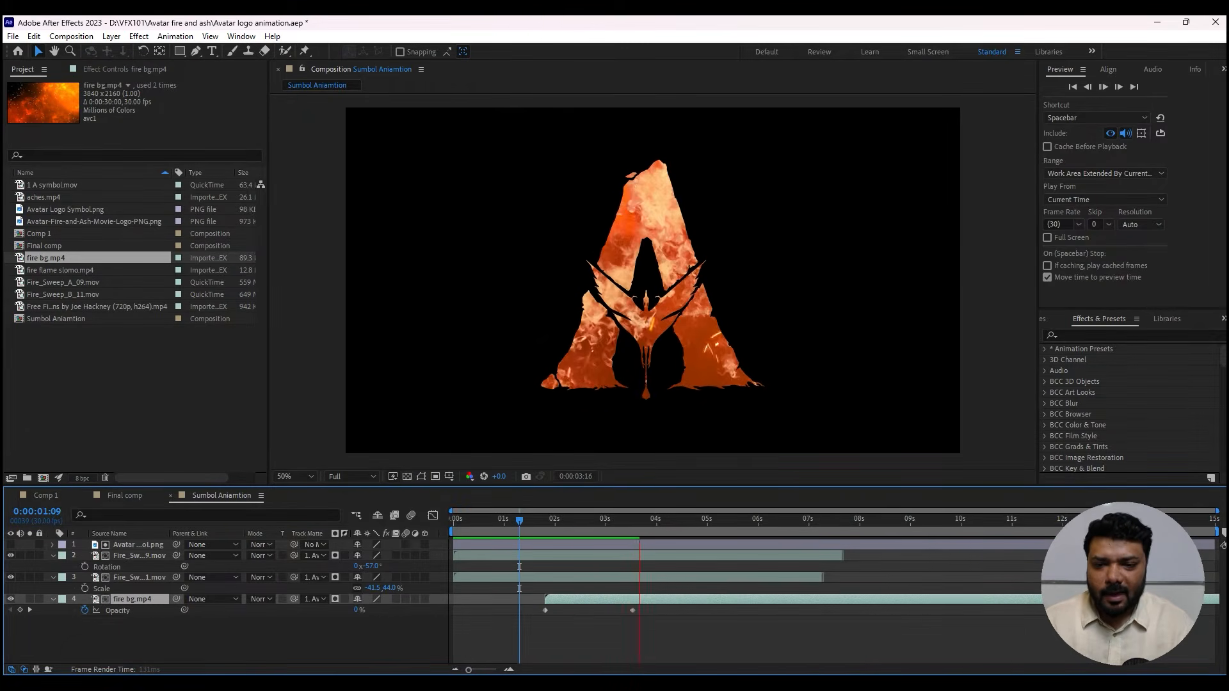
key(space)
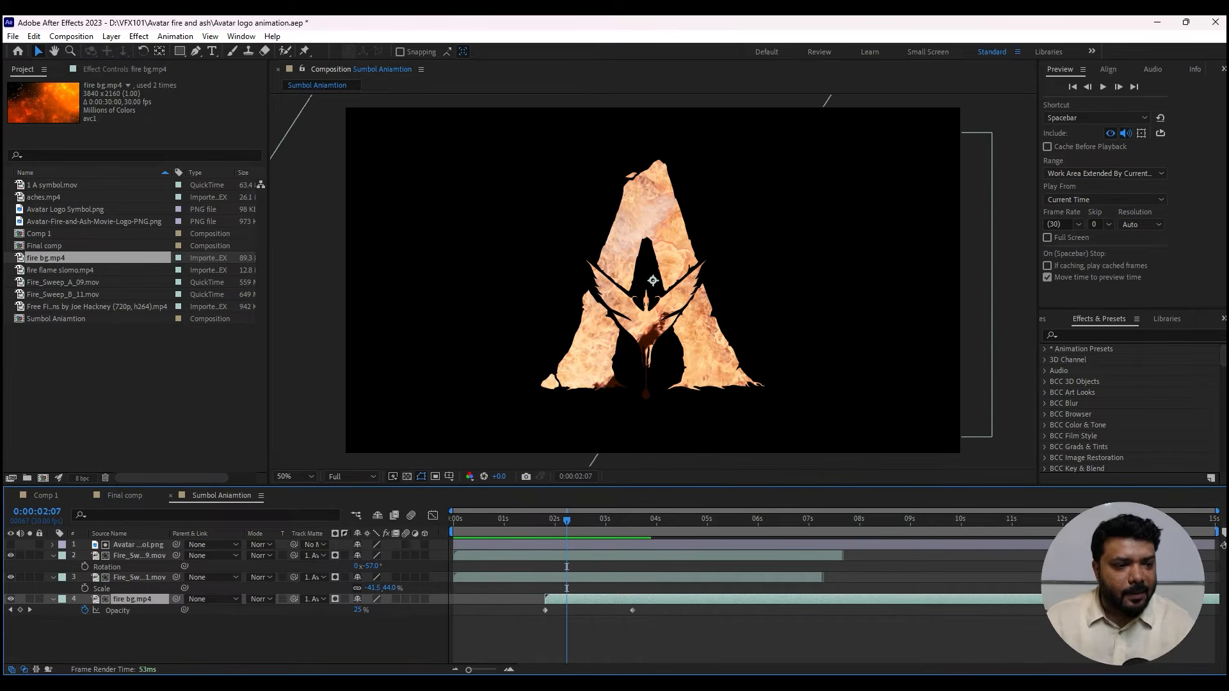
Add the fire sparks ember MP4 as a layer above fire bg.mp4 and preview it
click(96, 307)
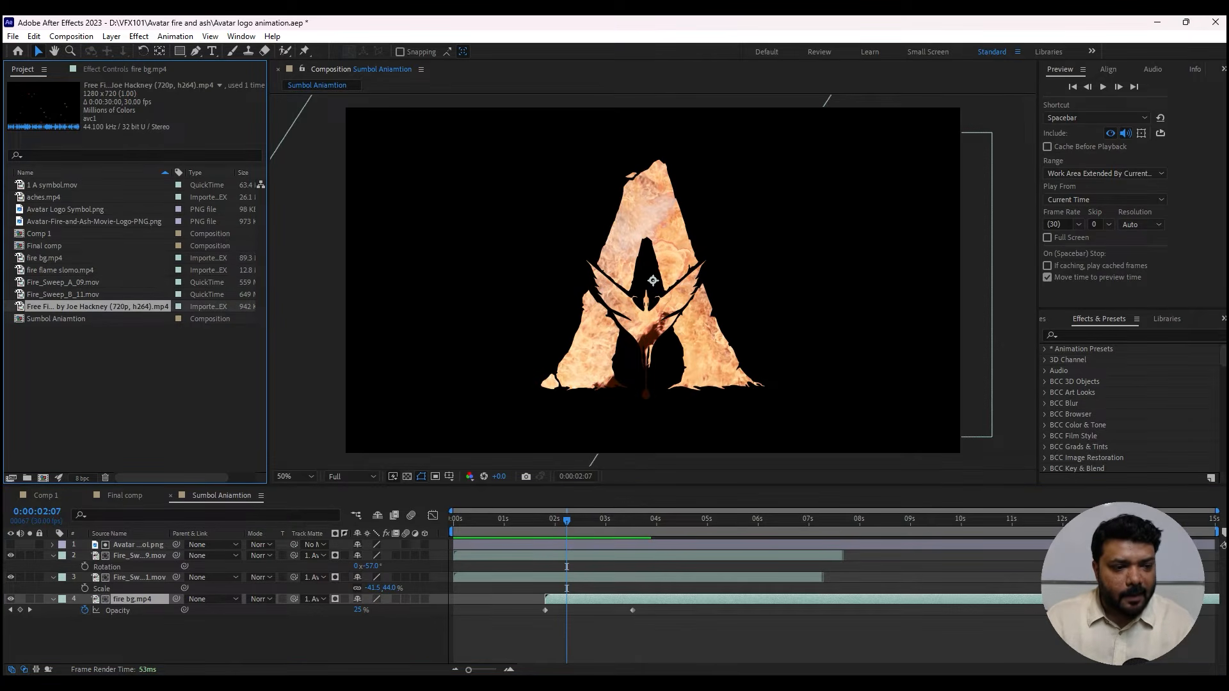
drag(96, 306, 164, 592)
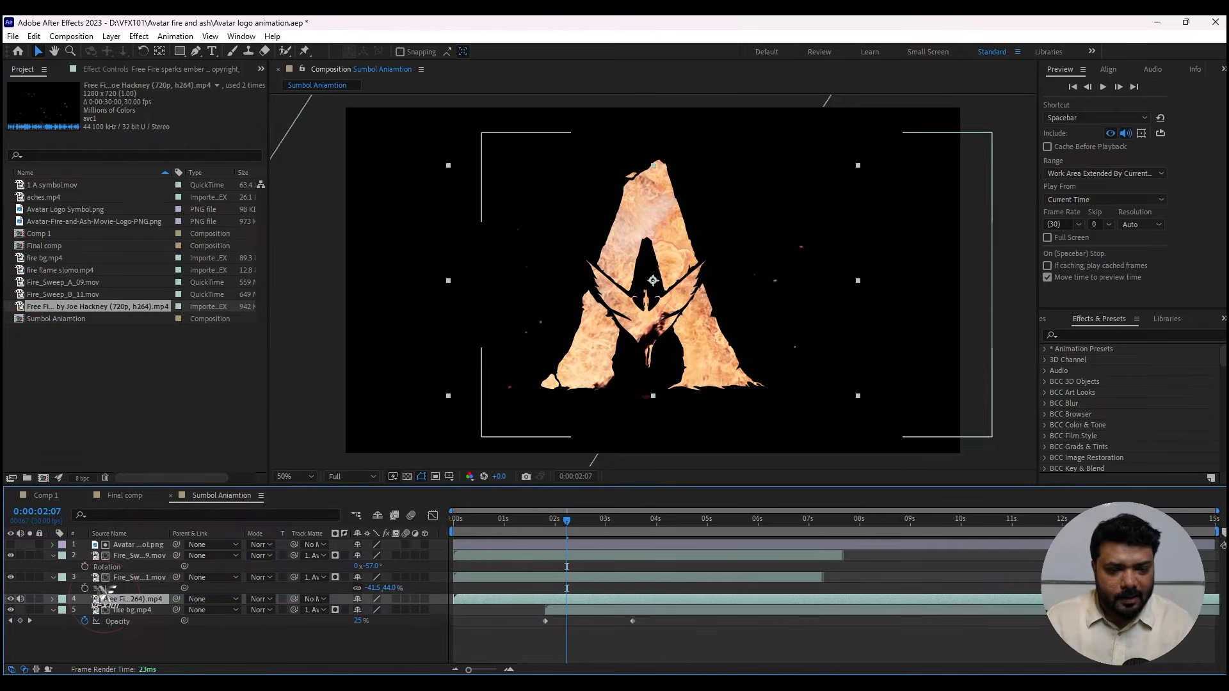
key(space)
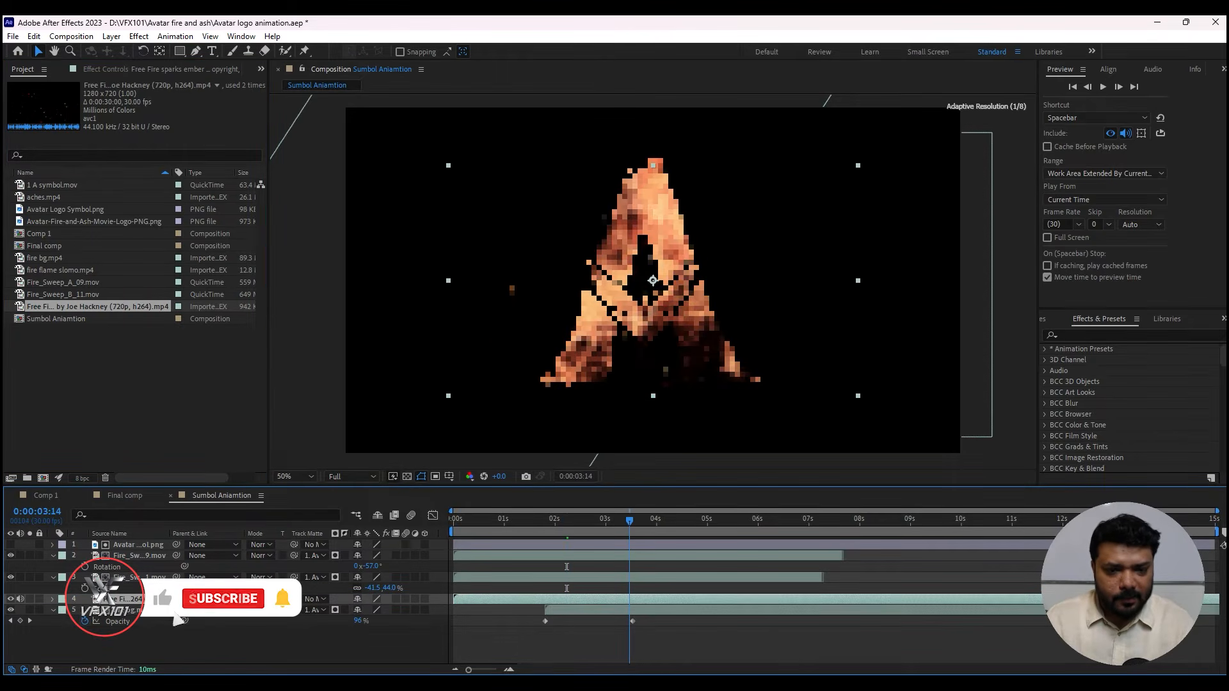
Delete the fire sparks layer and add aches.mp4 directly above fire bg.mp4 instead
key(Delete)
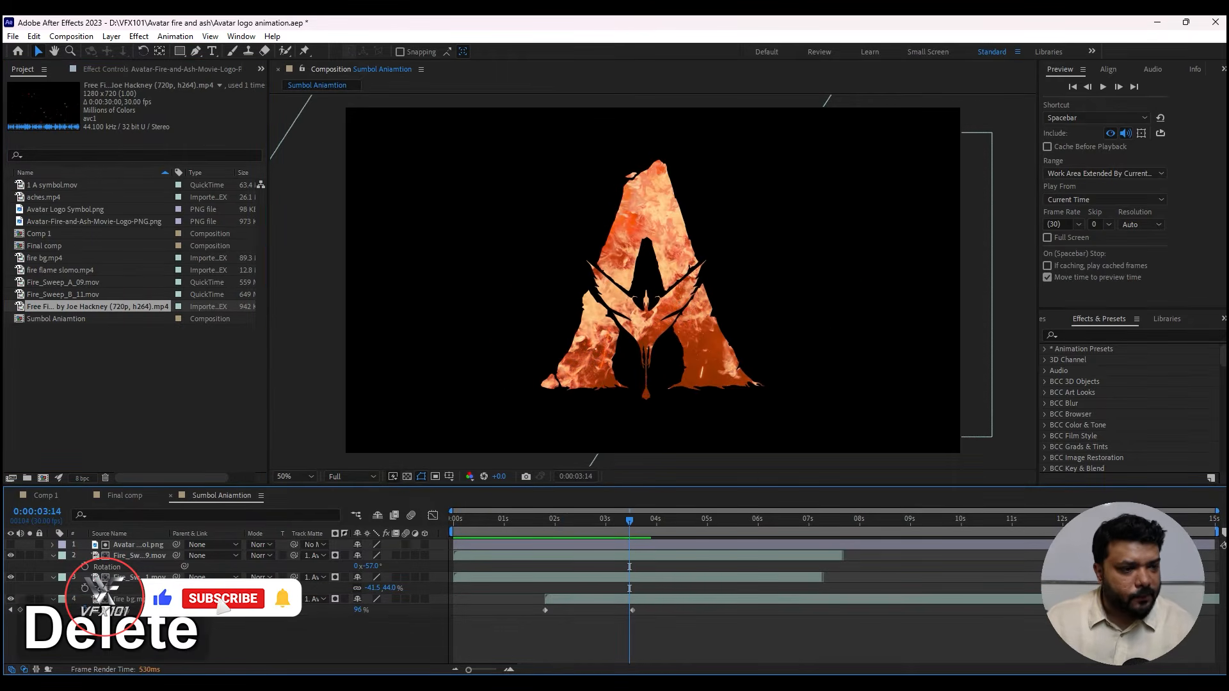
double_click(45, 197)
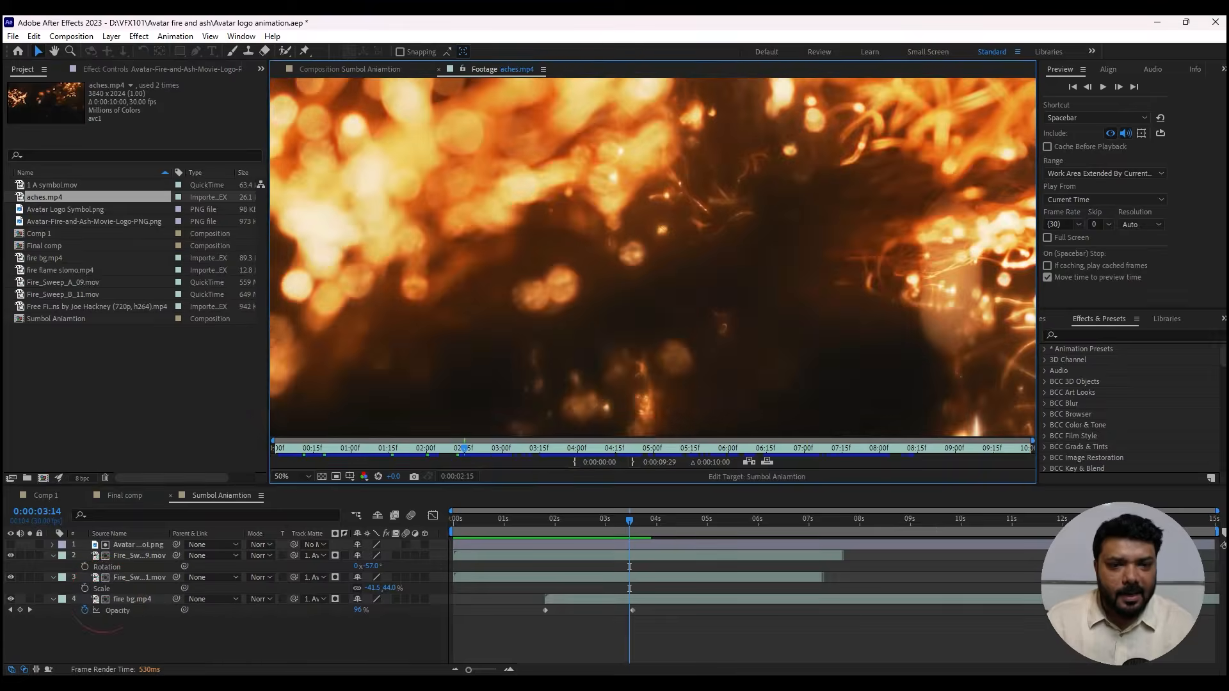
click(438, 69)
drag(45, 198, 167, 595)
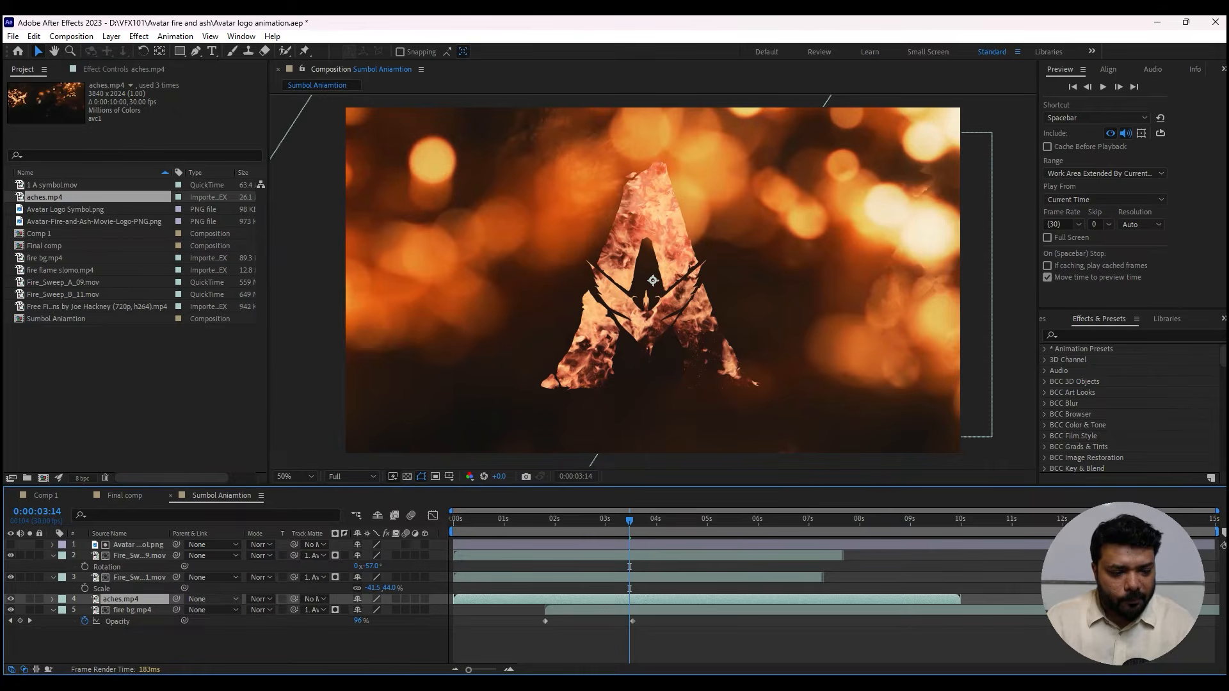
Set the aches.mp4 layer's blending mode to Screen and scale it down to 39%
click(263, 599)
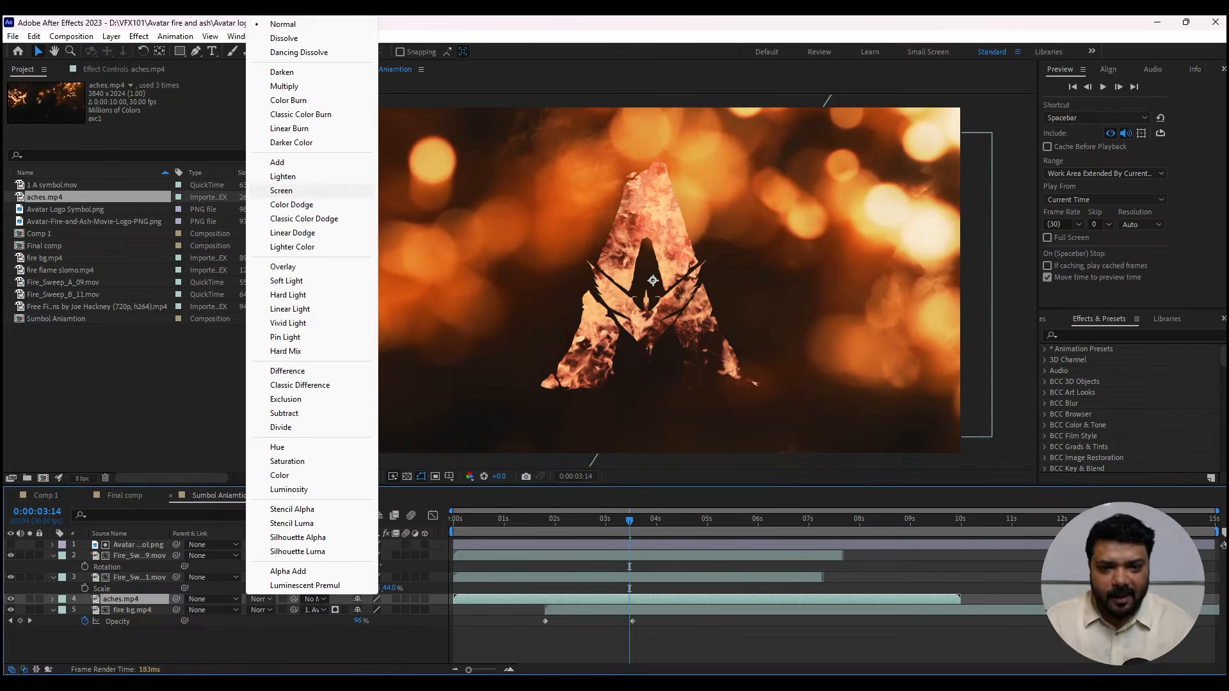
click(281, 191)
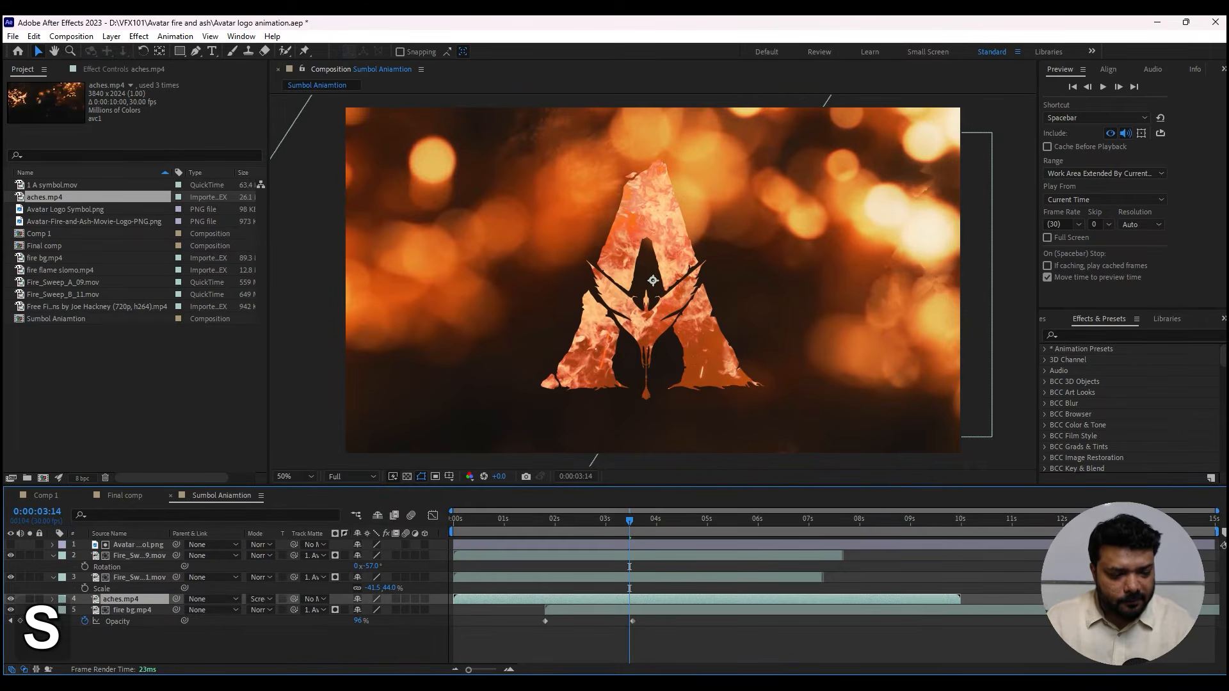
key(s)
drag(373, 610, 334, 610)
Use Avatar Logo Symbol.png as the track matte for aches.mp4 and shift the layer later in time
click(315, 600)
click(343, 529)
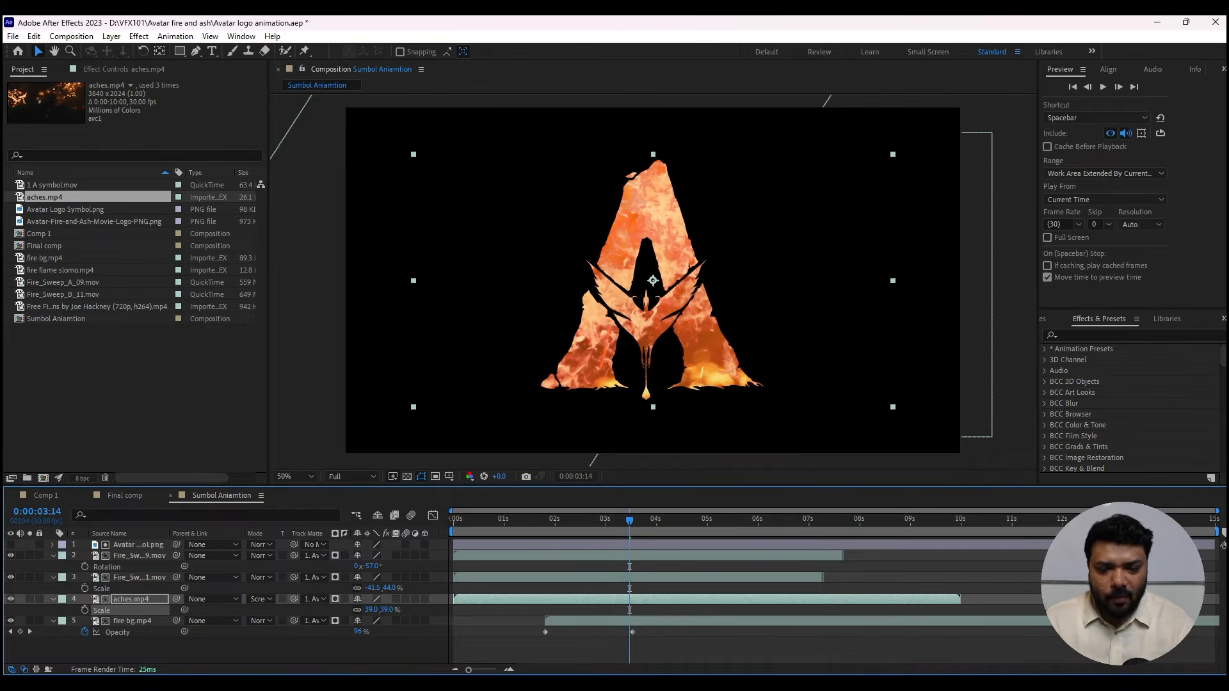
drag(506, 599, 522, 664)
Copy the opacity fade keyframes of fire bg.mp4, start aches.mp4 at 0:00:03:08, and paste them at its start
key(ctrl+c)
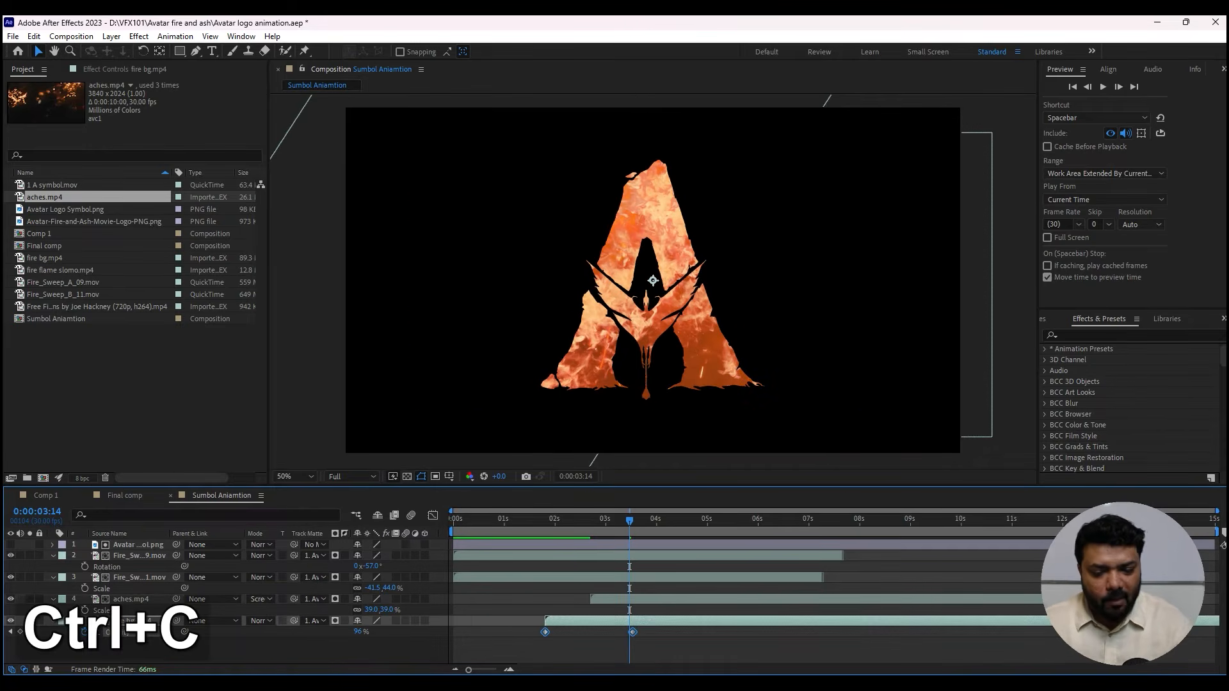
drag(628, 599, 658, 600)
key(i)
key(ctrl+v)
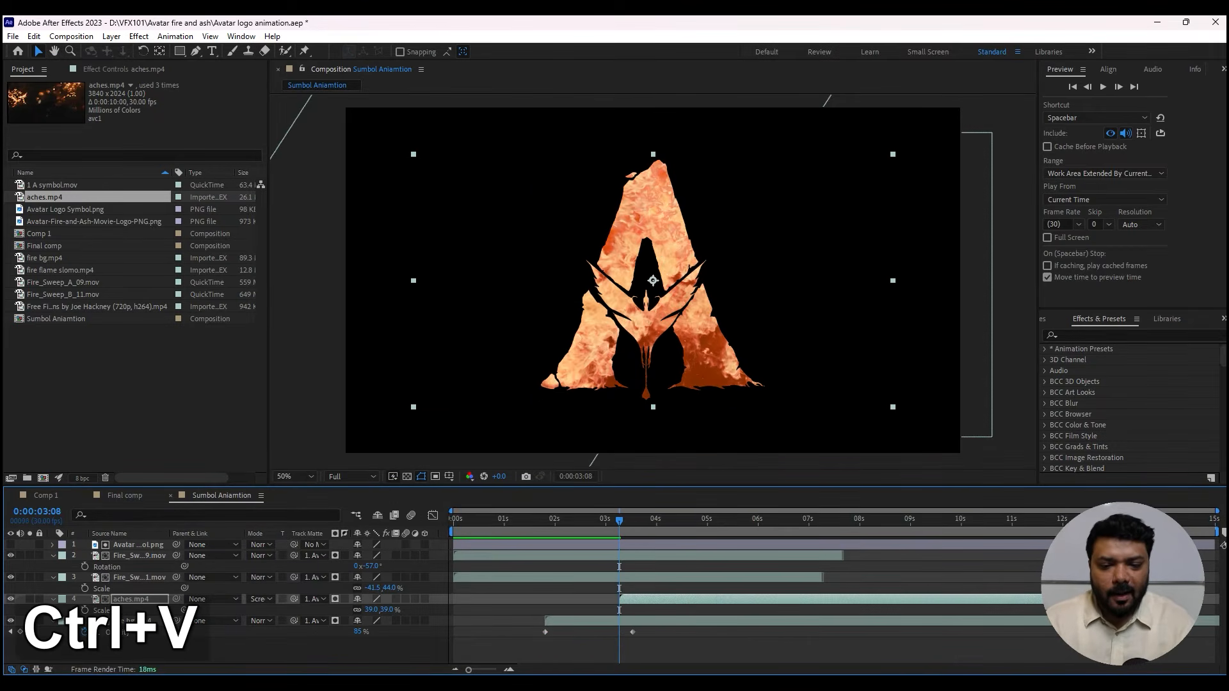
Preview the composition repeatedly from the start, examining how the ember footage comes in inside the symbol
key(Home)
key(space)
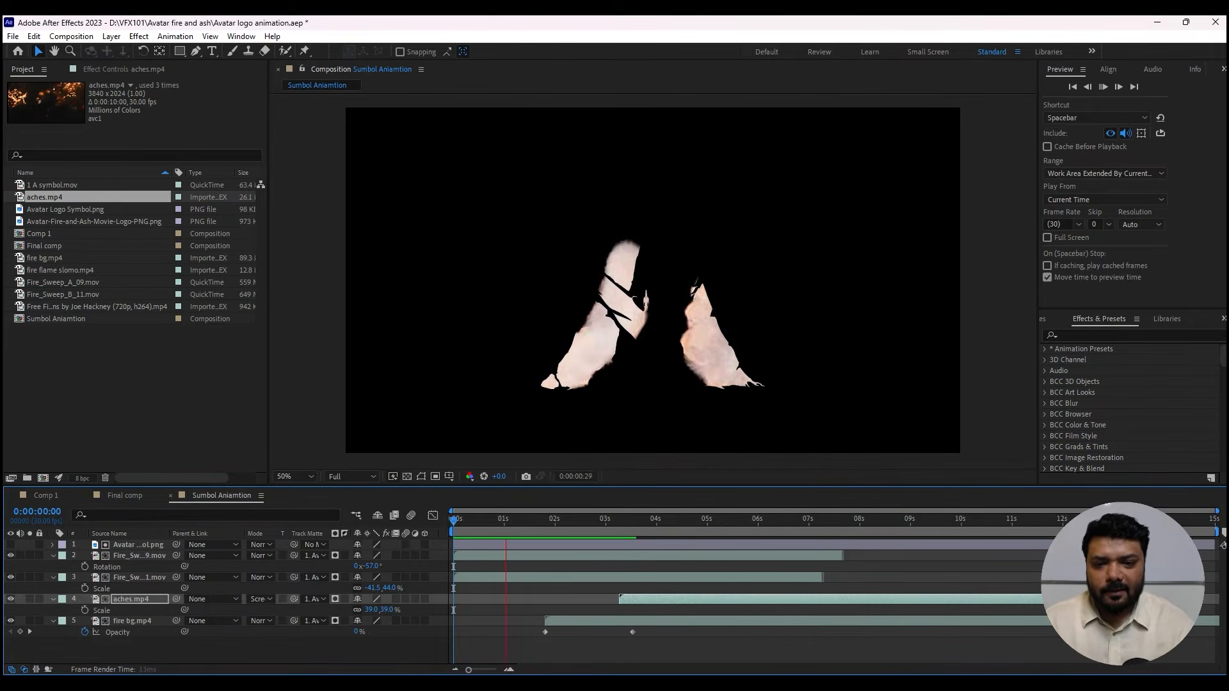
key(KP_0)
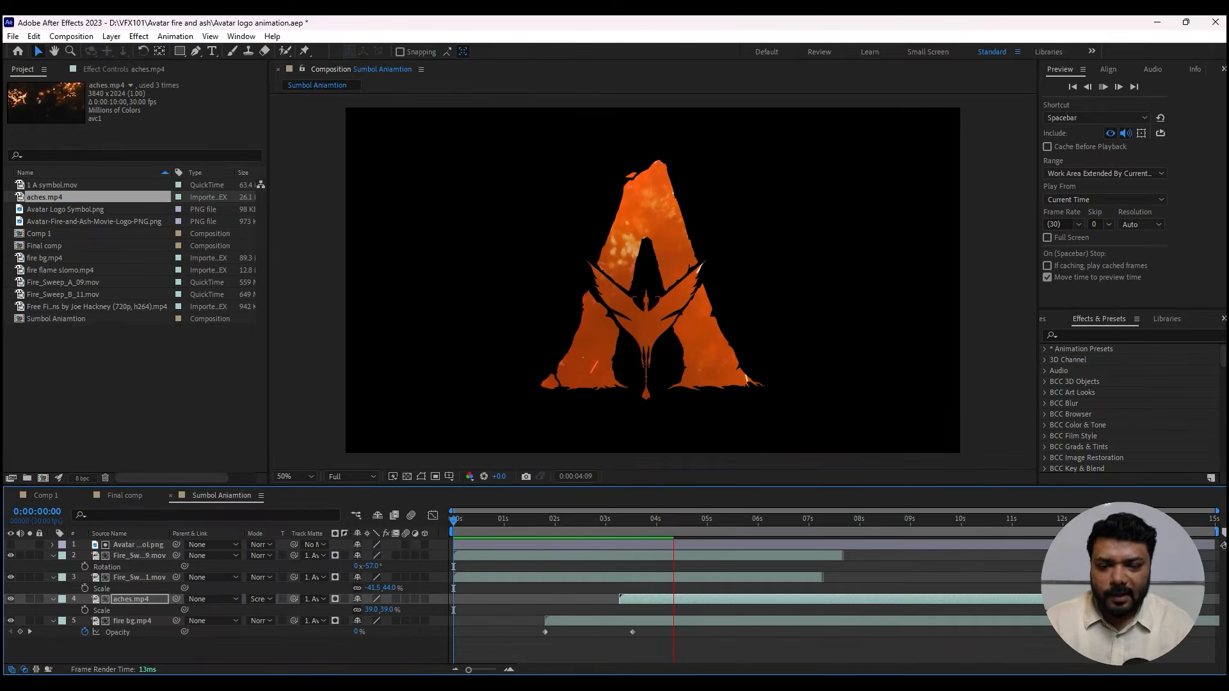
key(space)
key(KP_0)
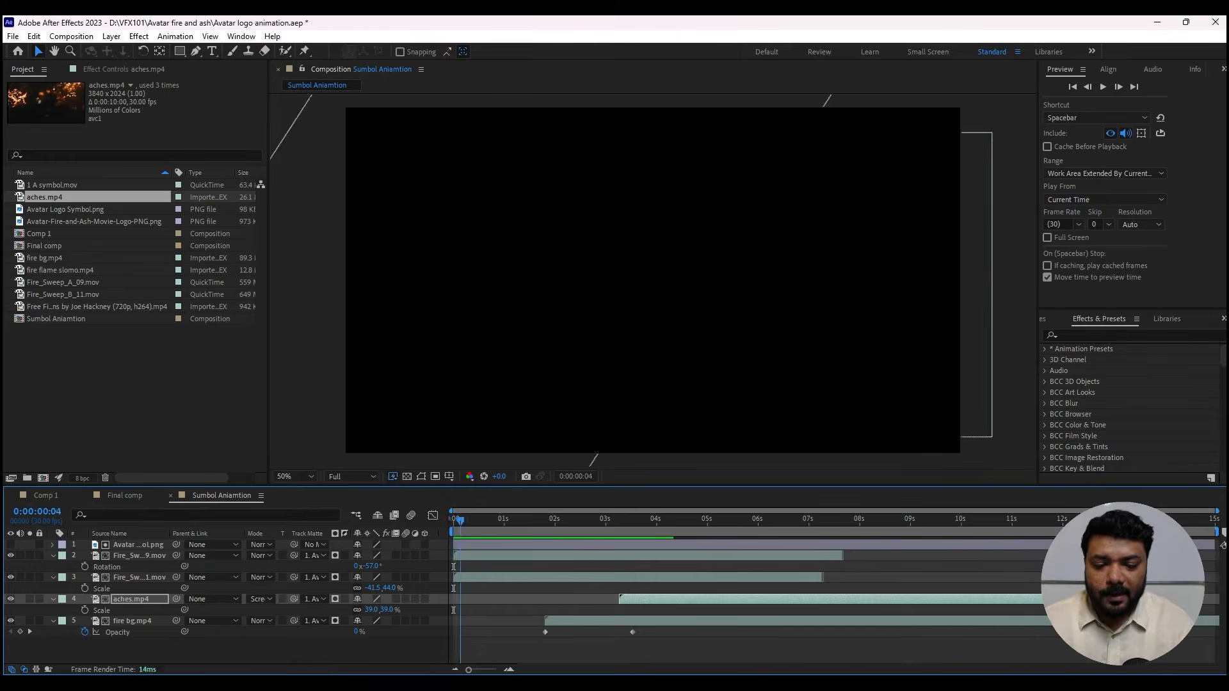
key(space)
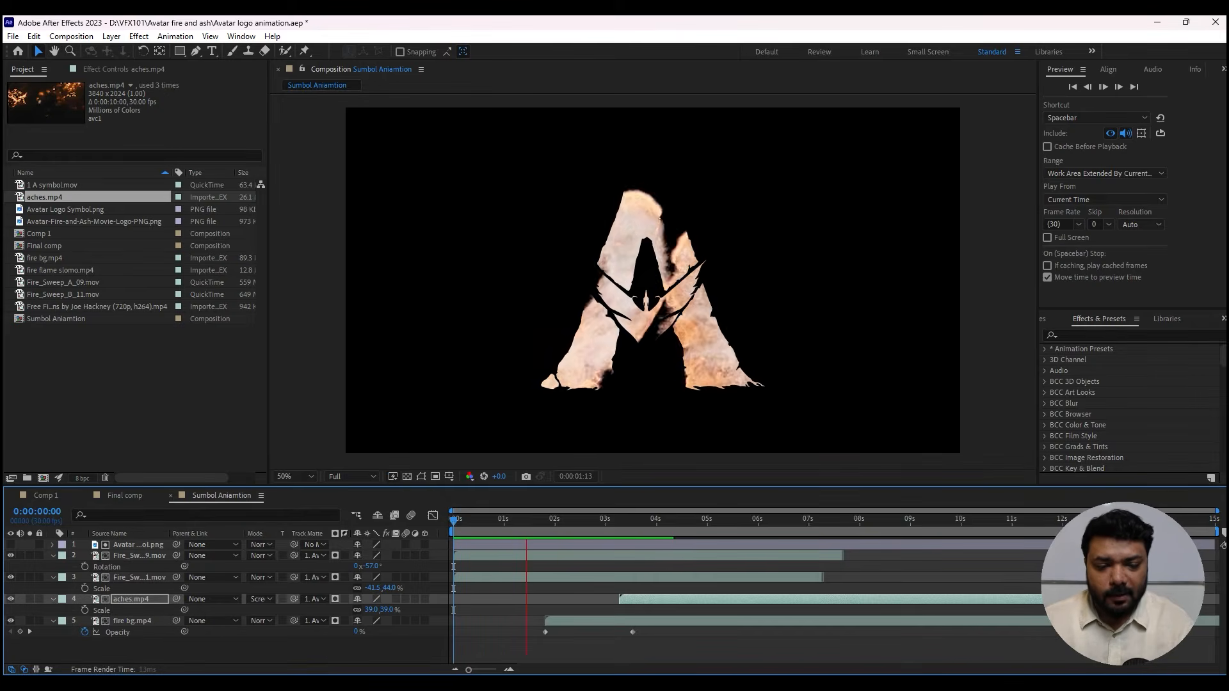
key(space)
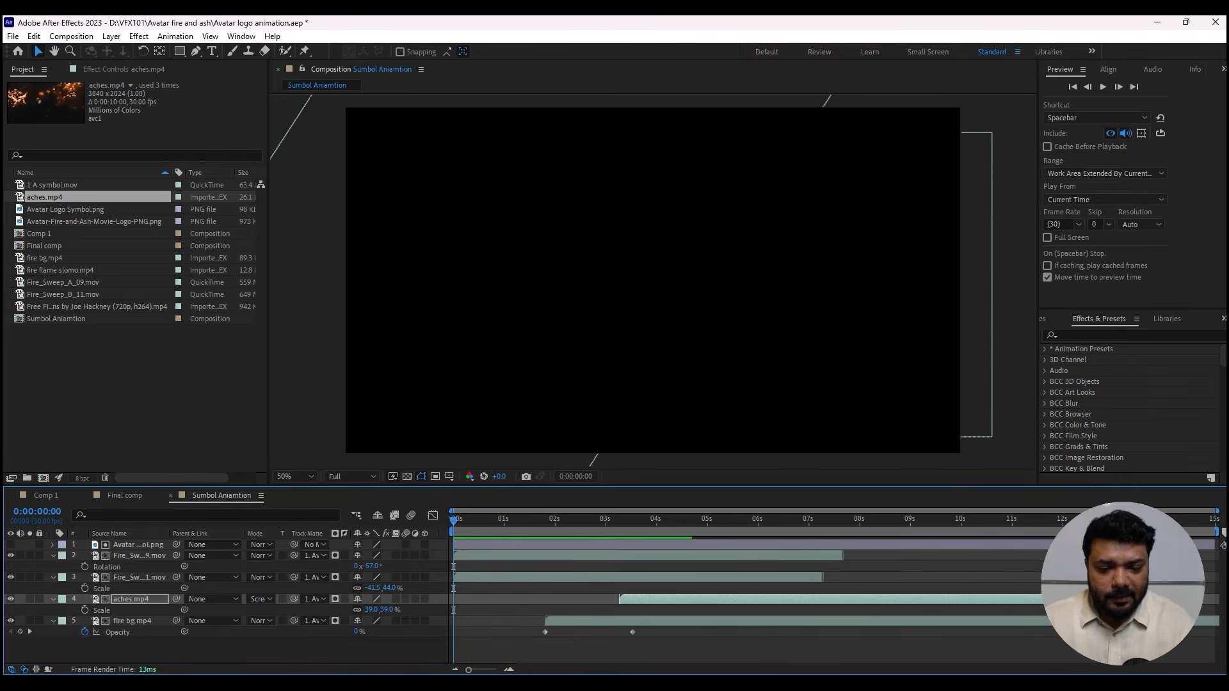
key(space)
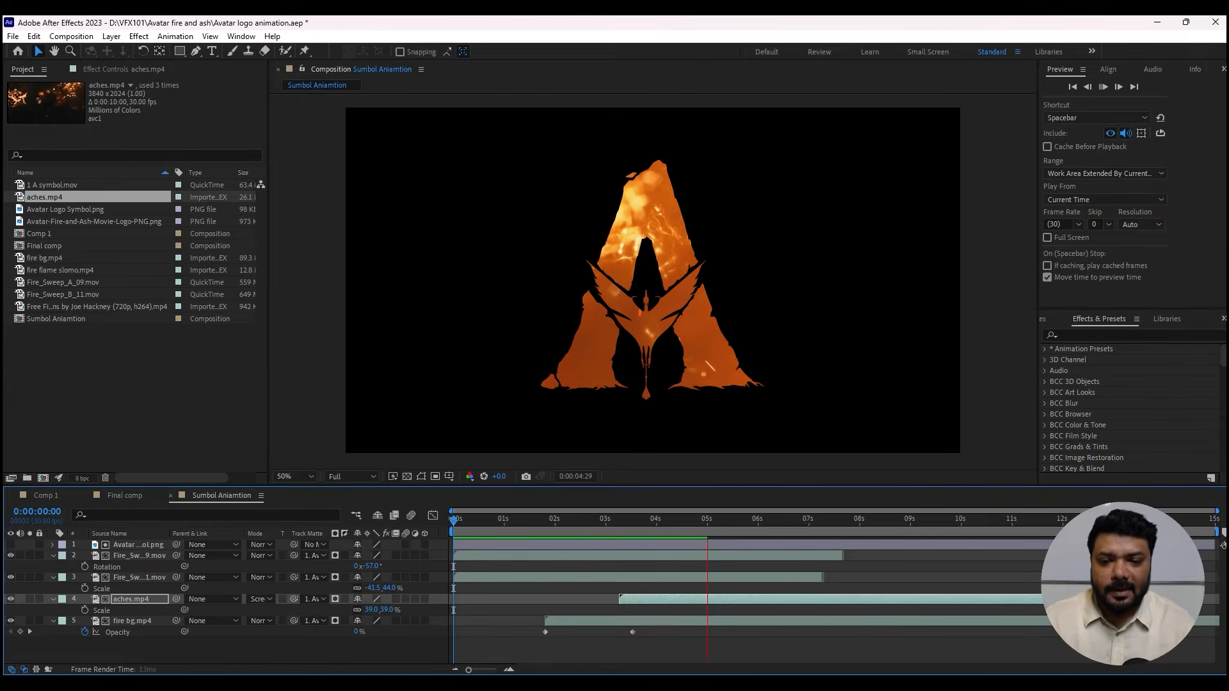
key(space)
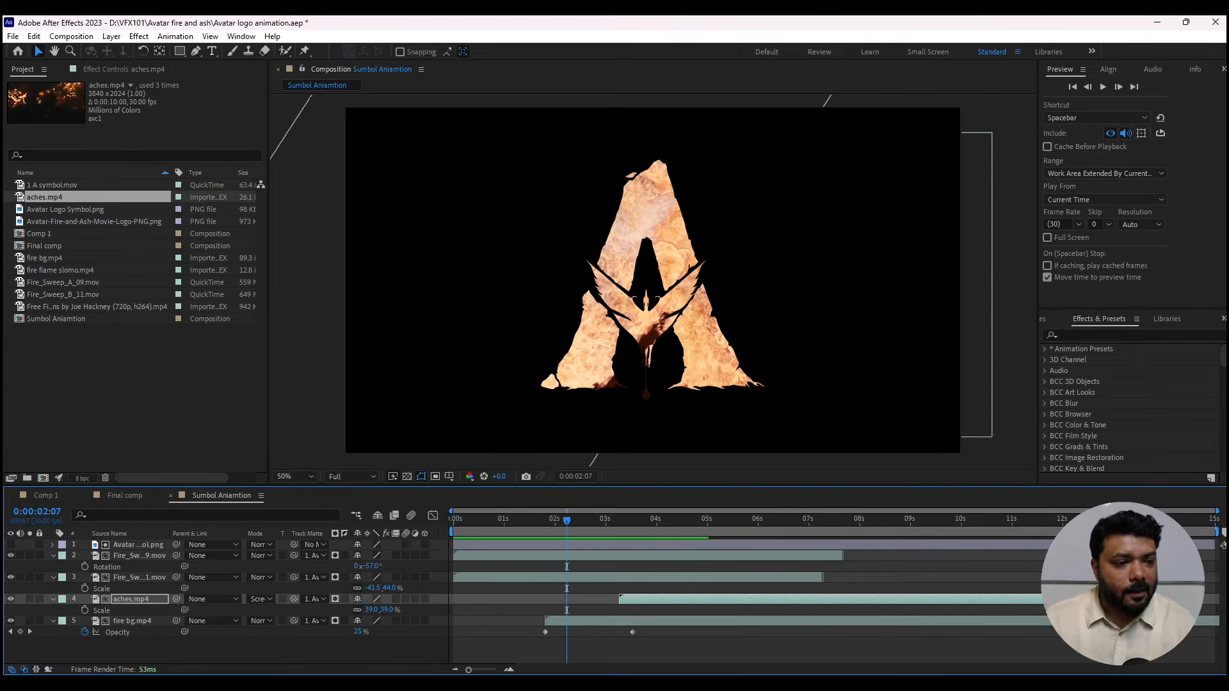
Trim fire flame slomo.mp4 to begin at 0:00:04:04 and add it as the top layer with Screen blending
click(62, 271)
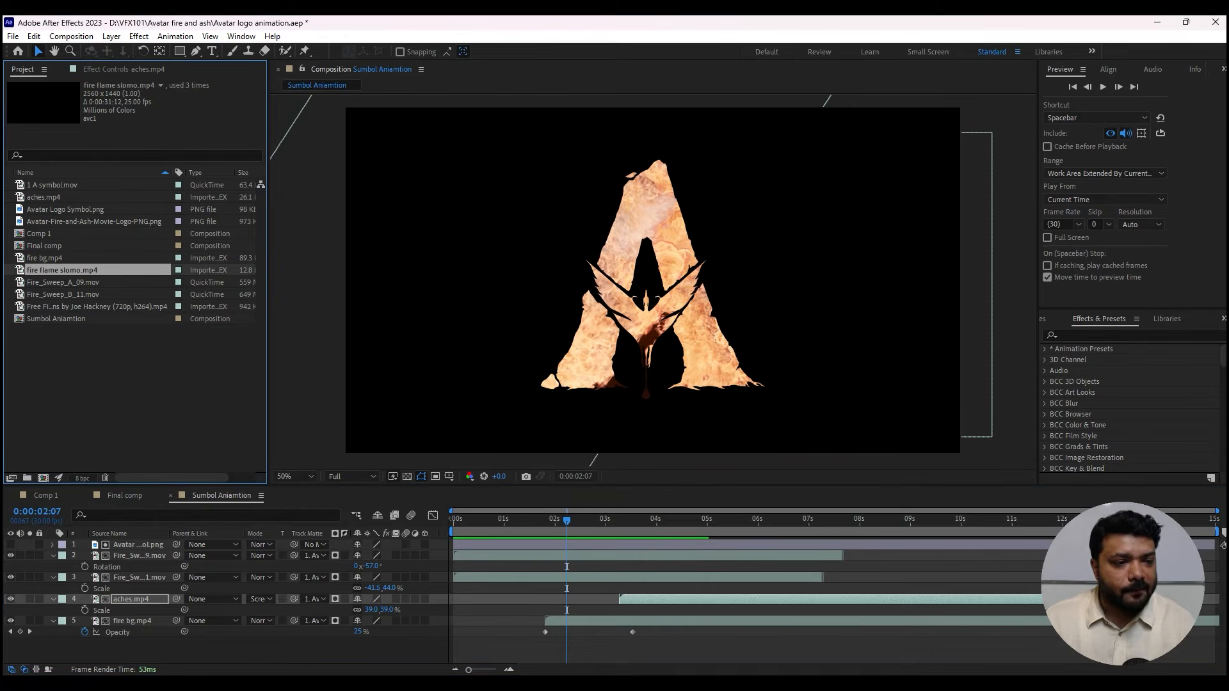
double_click(62, 270)
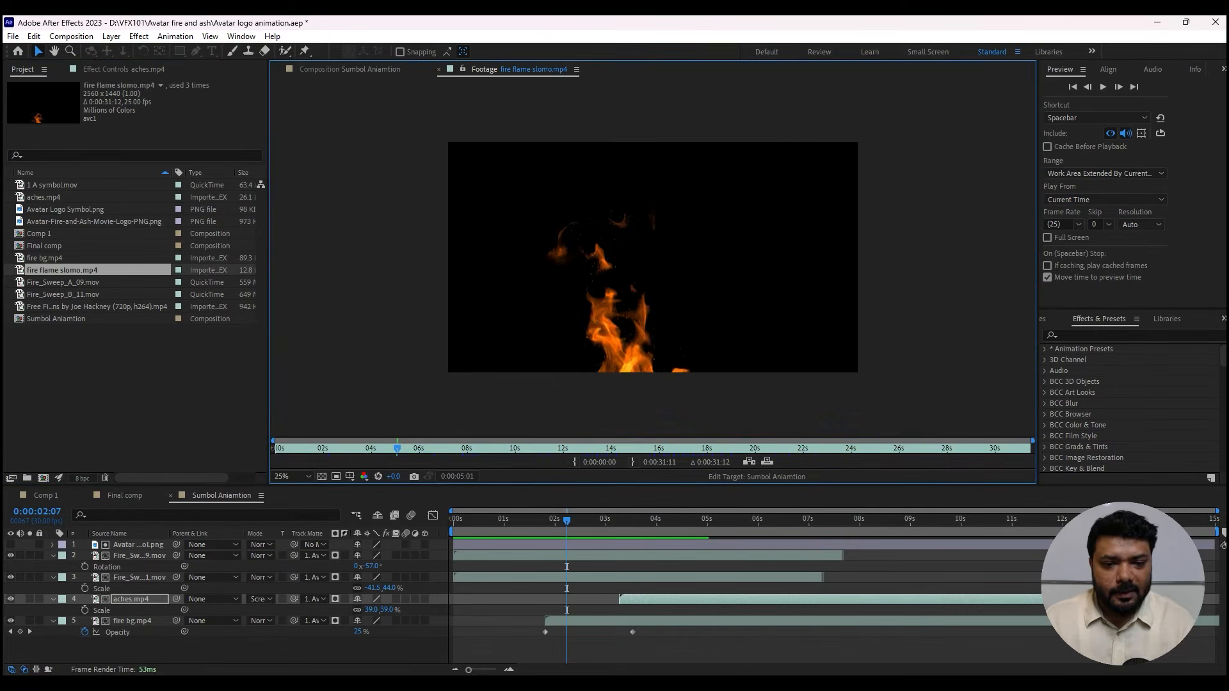
key(space)
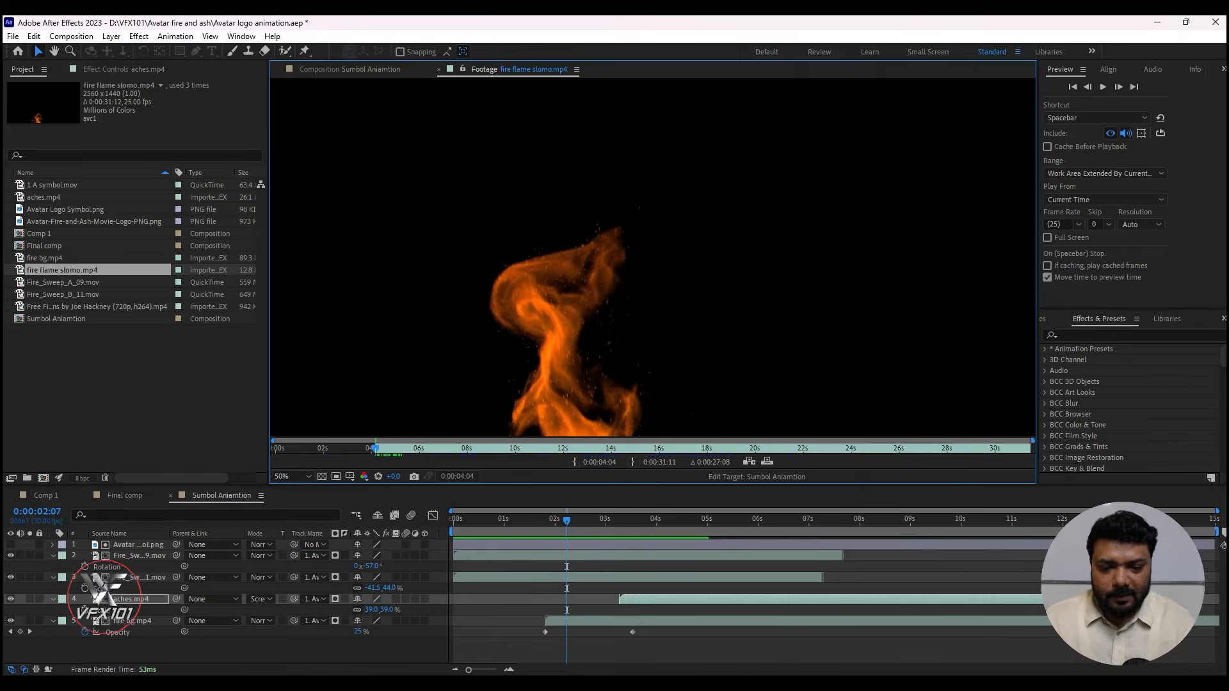
key(ctrl+slash)
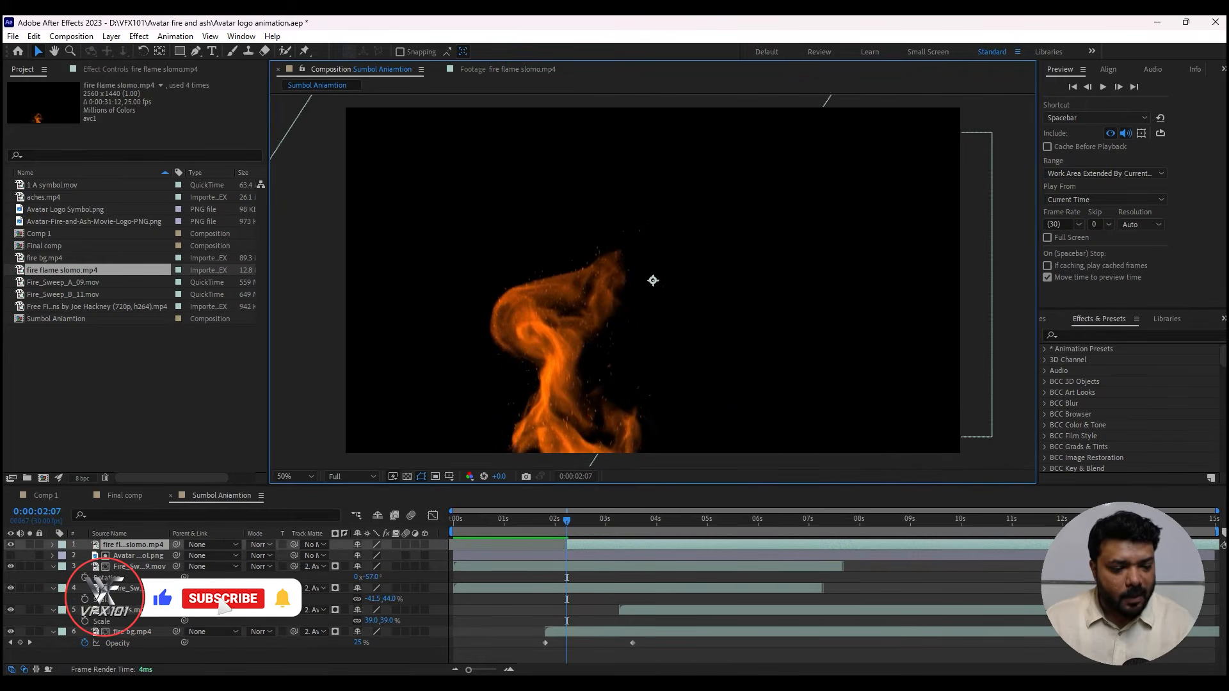
click(261, 545)
click(313, 272)
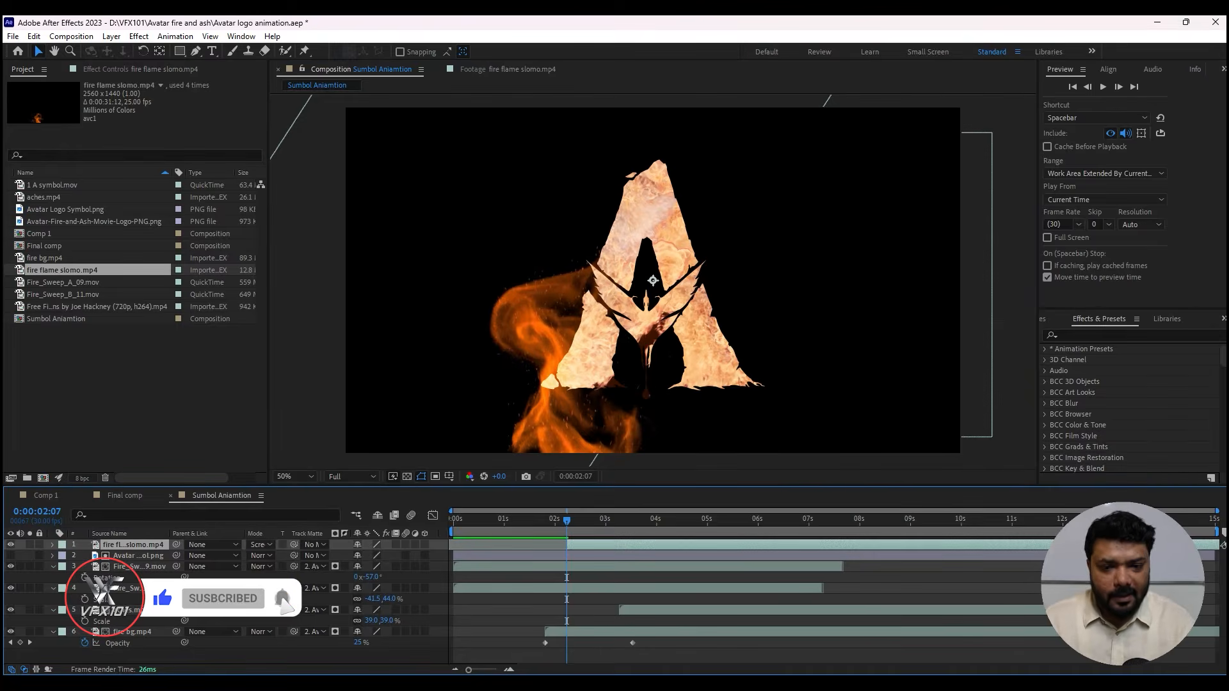
Scale the flame layer to 48% and move it up and left, clear of the symbol
key(s)
drag(373, 555, 339, 555)
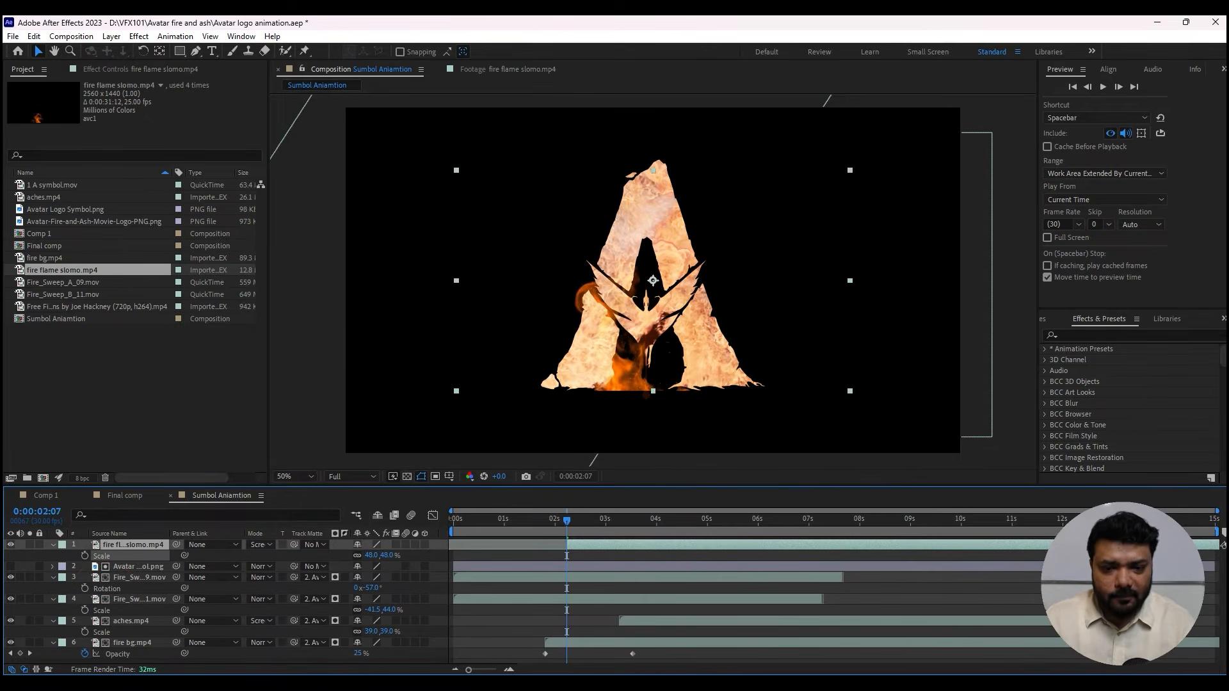
drag(653, 280, 527, 211)
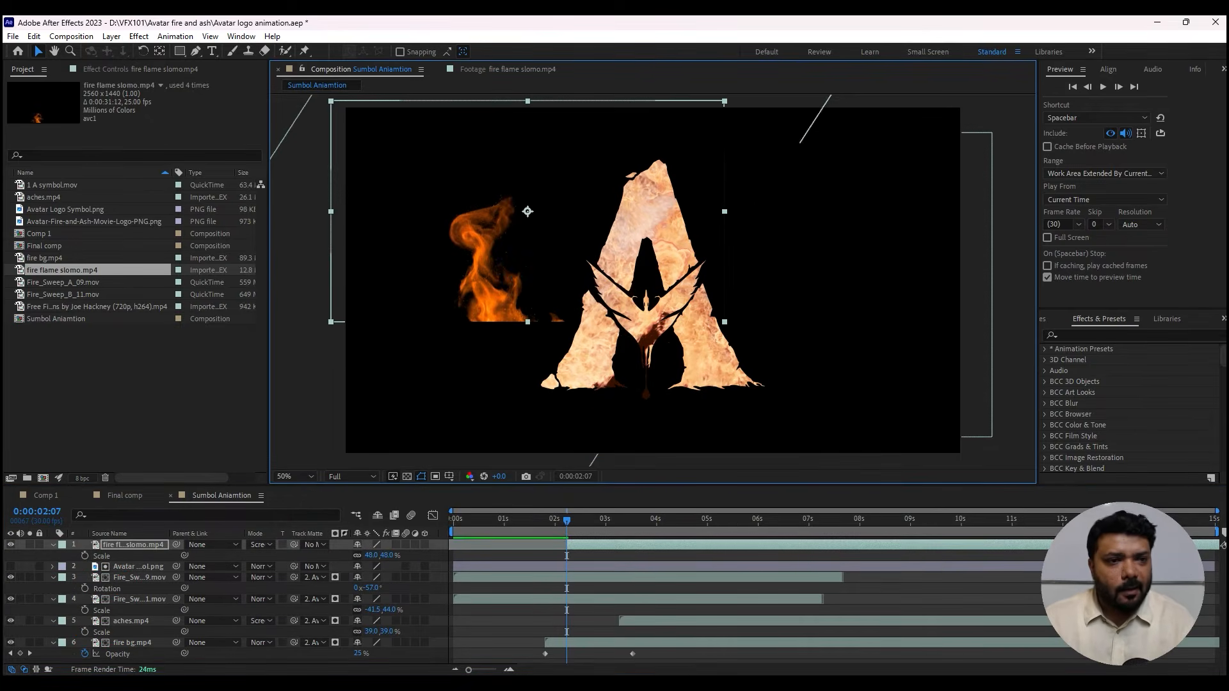
Draw a closed mask around the flame, feather it by 168 pixels, and raise its lower edge to hide the cut-off base
key(g)
click(436, 128)
click(473, 106)
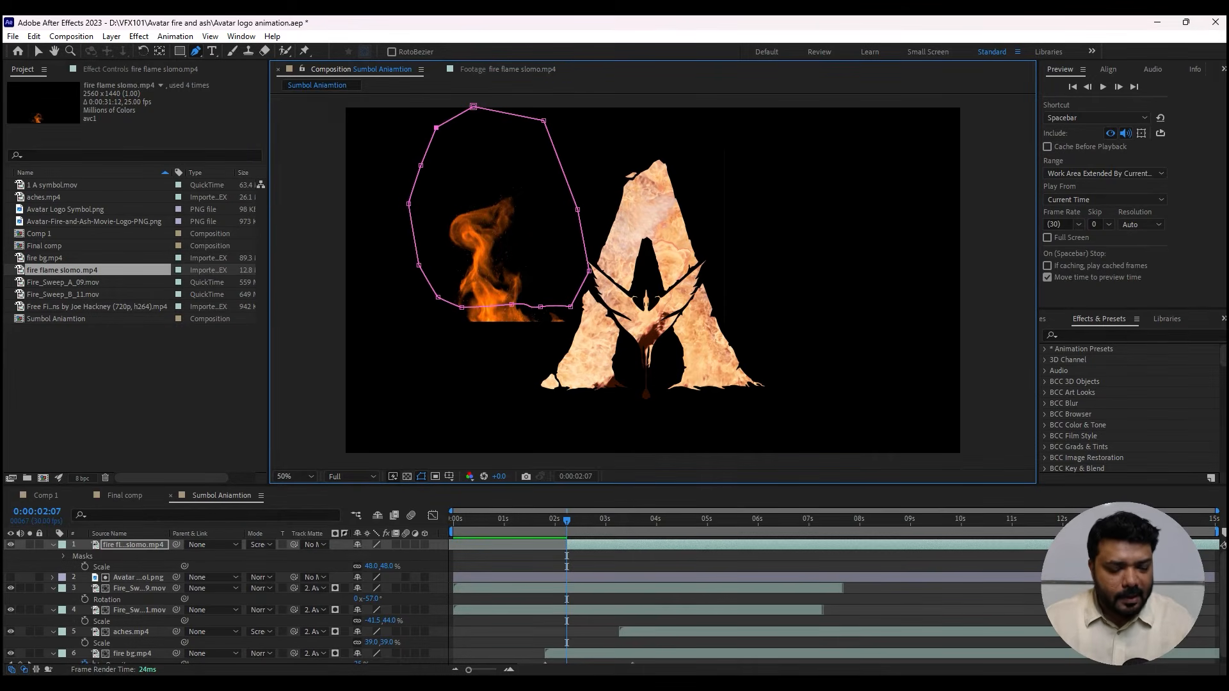
key(f)
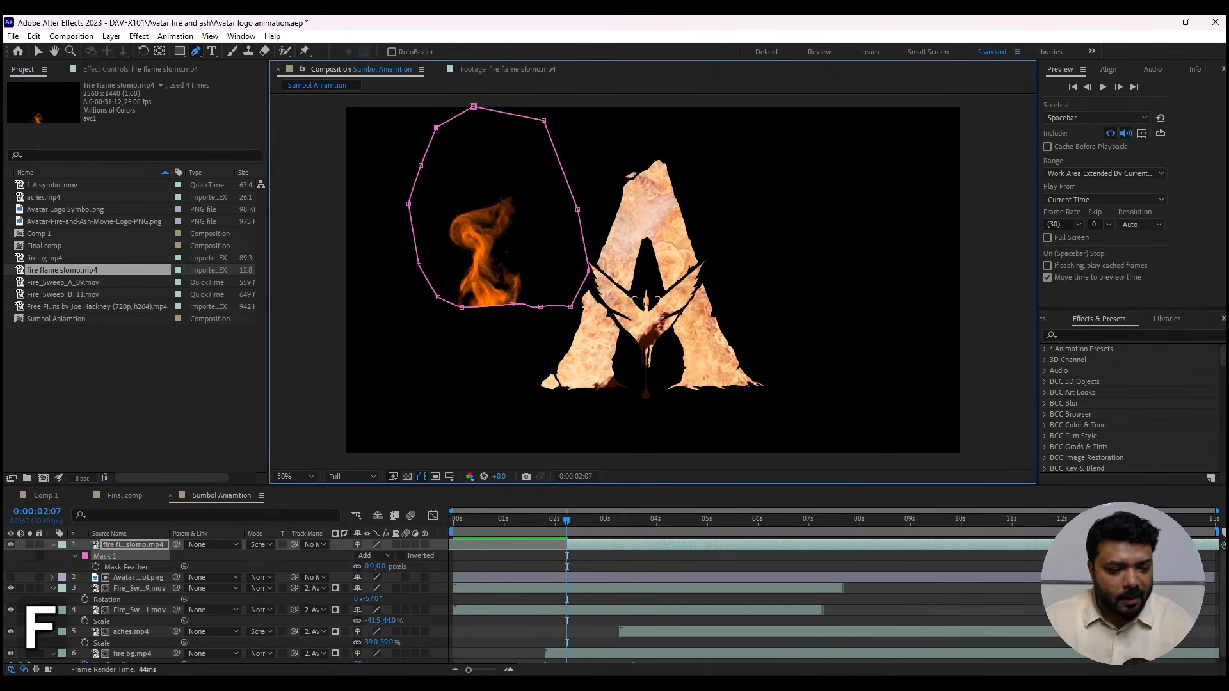
drag(370, 566, 478, 567)
key(v)
drag(461, 307, 515, 290)
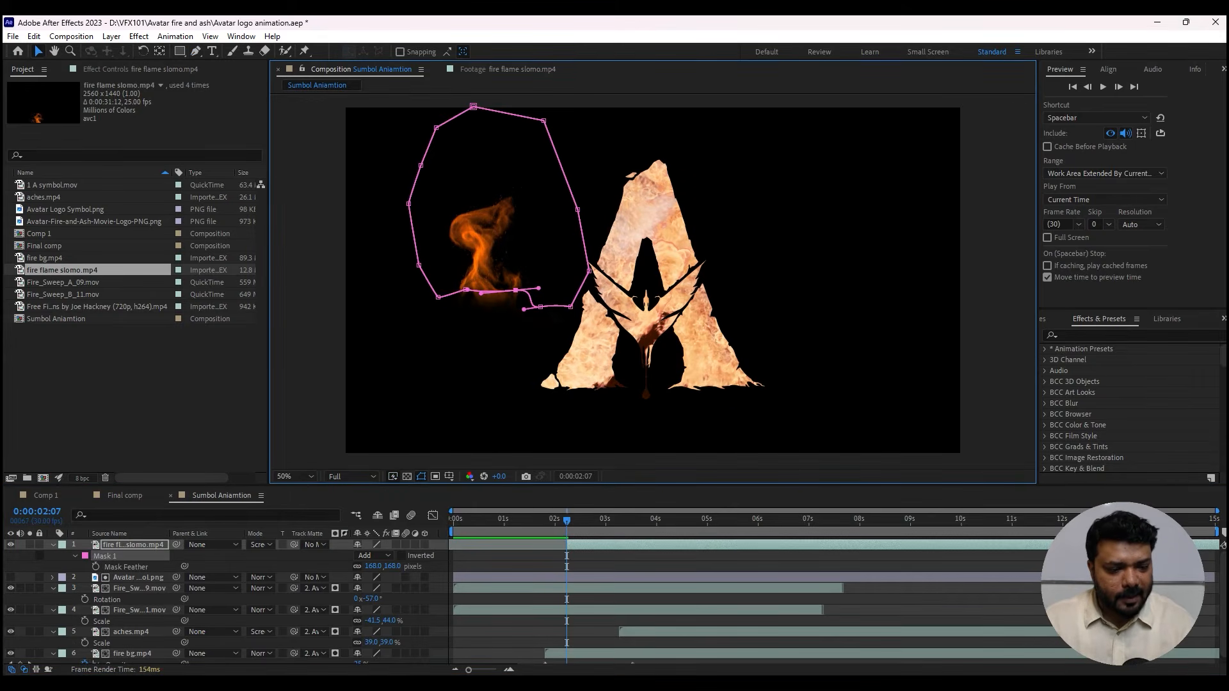
Reduce the masked flame layer's scale to 37%
click(526, 209)
key(s)
drag(372, 556, 364, 556)
Start the flame layer at 0:00:01:01 and place the flame on the upper tip of the symbol's left stroke
drag(506, 519, 505, 519)
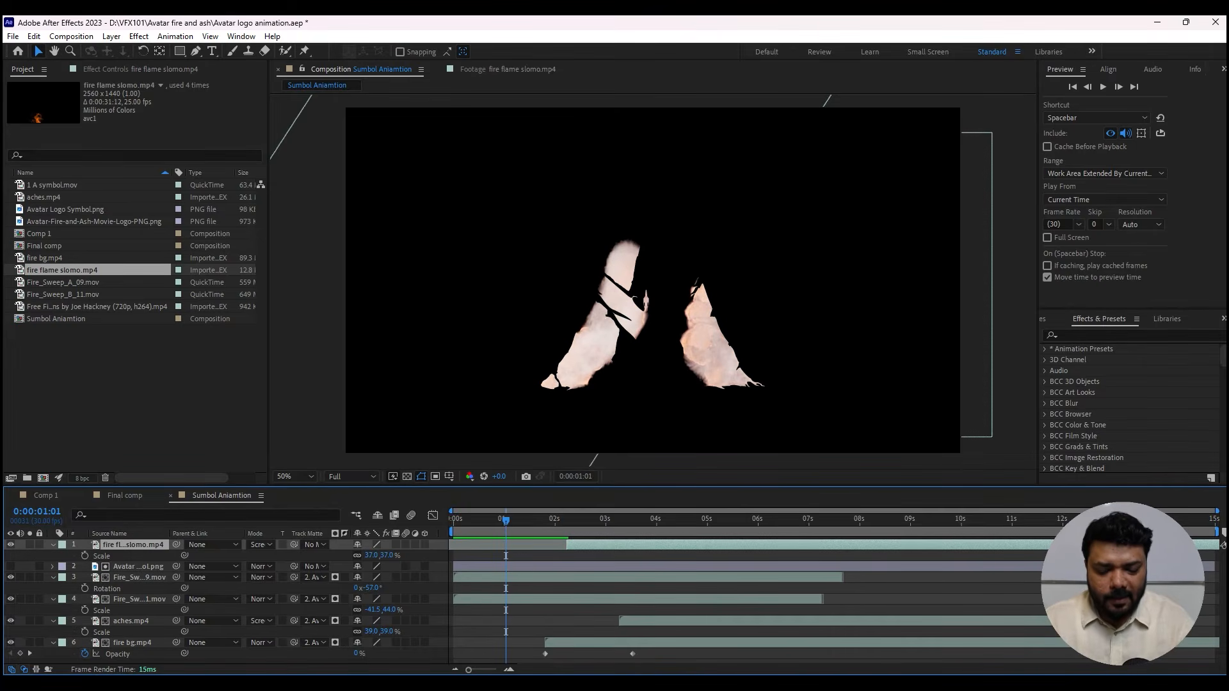
key(bracketleft)
drag(594, 217, 661, 193)
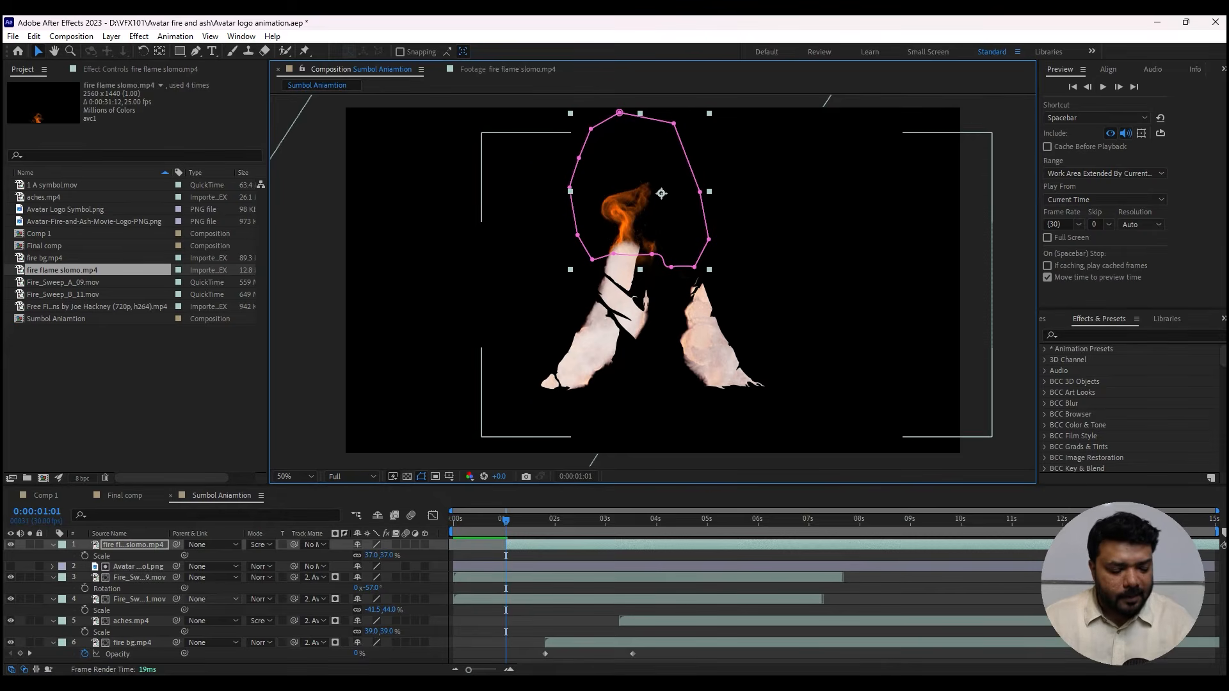
Keyframe the flame layer's opacity from 0% at 0:00:01:01 to 100% at about two seconds, and preview the fade
key(t)
key(alt+shift+t)
drag(359, 555, 291, 556)
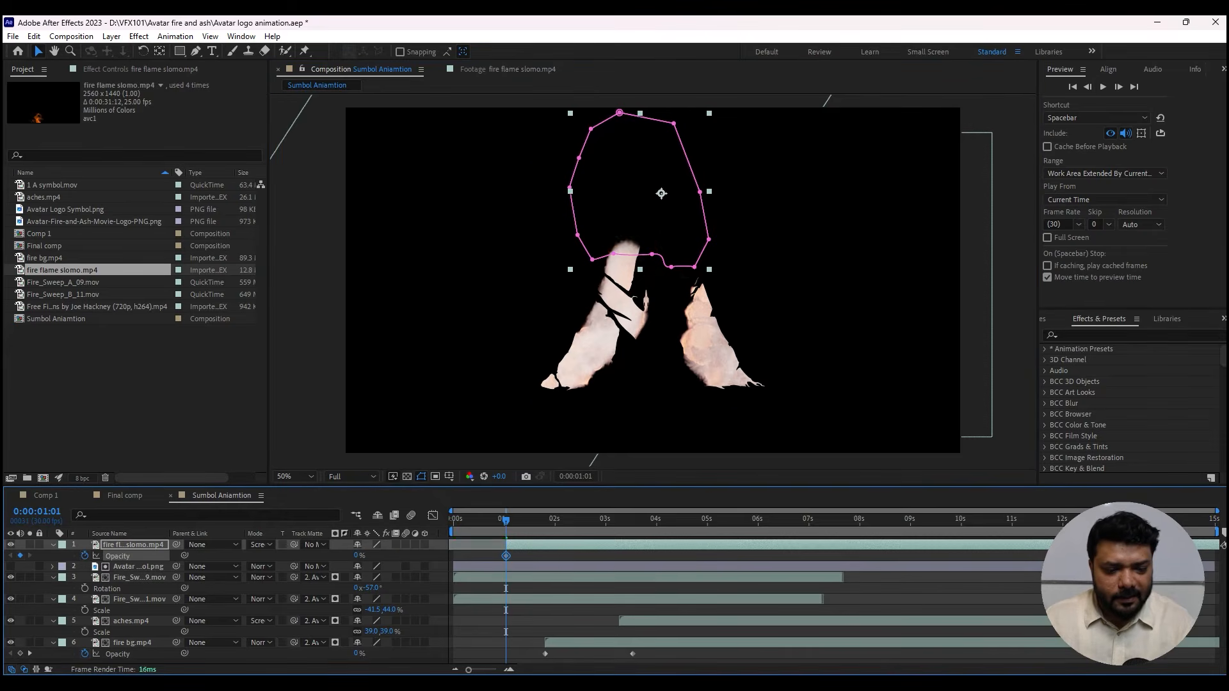
drag(506, 520, 541, 520)
drag(358, 556, 420, 556)
key(Home)
key(space)
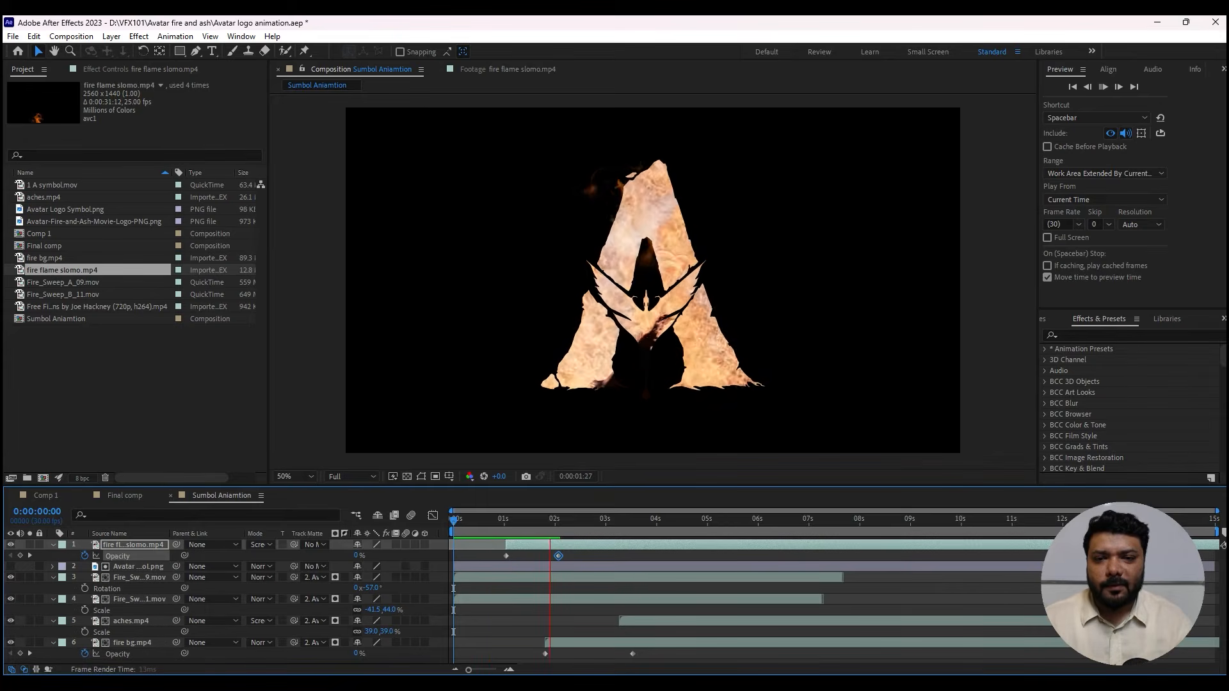
key(space)
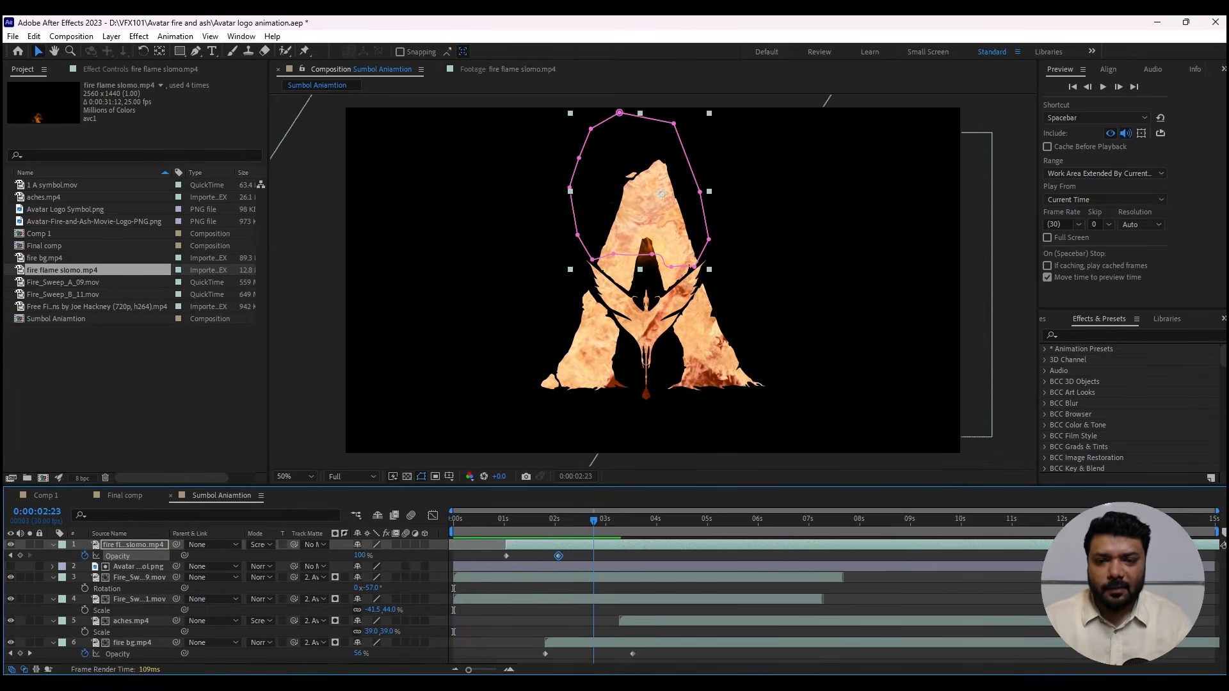
Raise the flame mask's lower edge above the symbol's inner opening, nudge the layer up, and check it at 0:00:03:22
drag(652, 254, 640, 231)
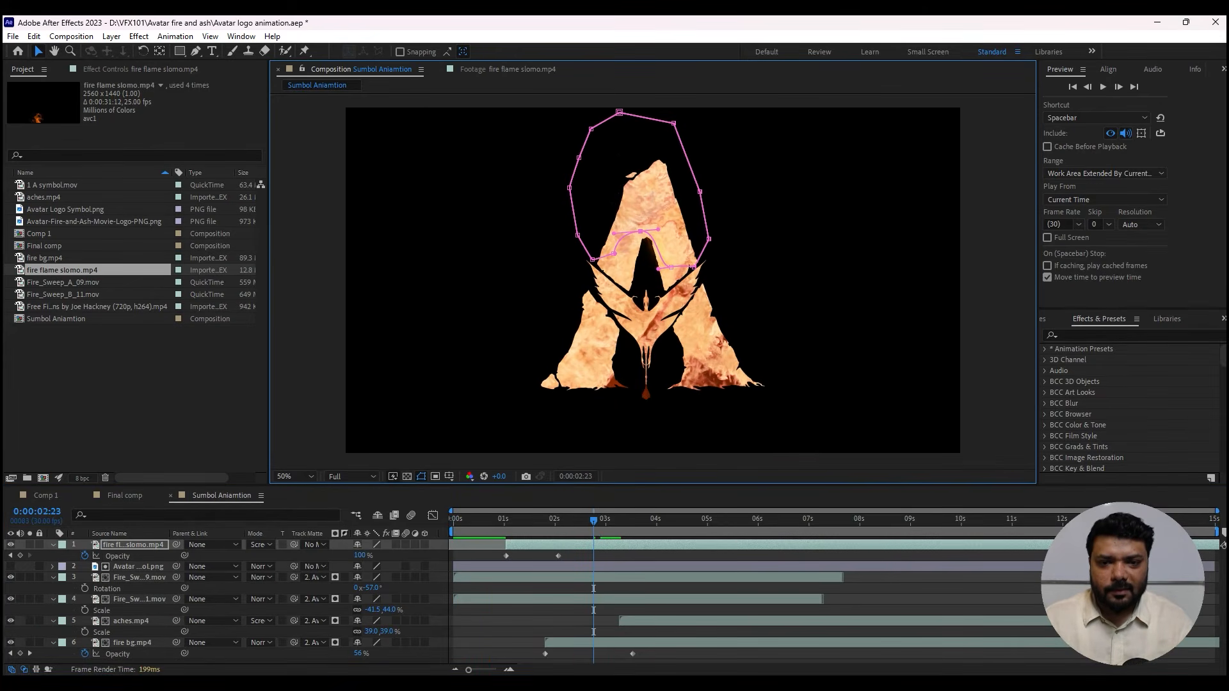
drag(690, 266, 689, 255)
drag(506, 520, 599, 520)
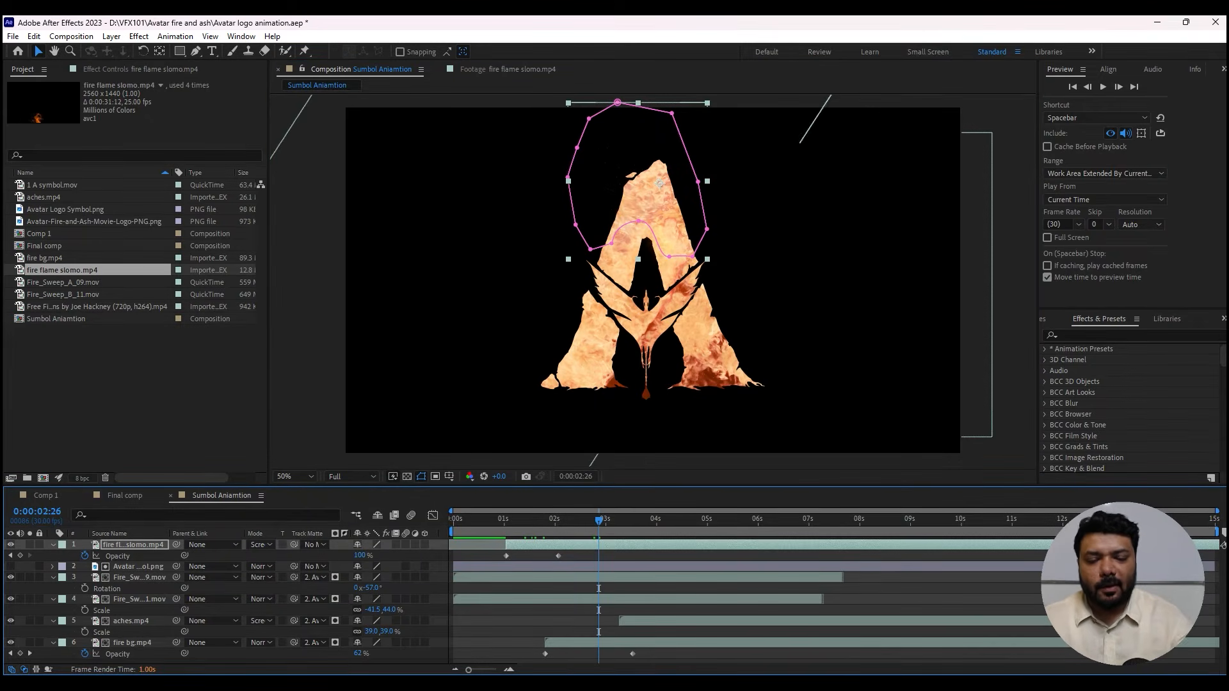
drag(627, 520, 643, 520)
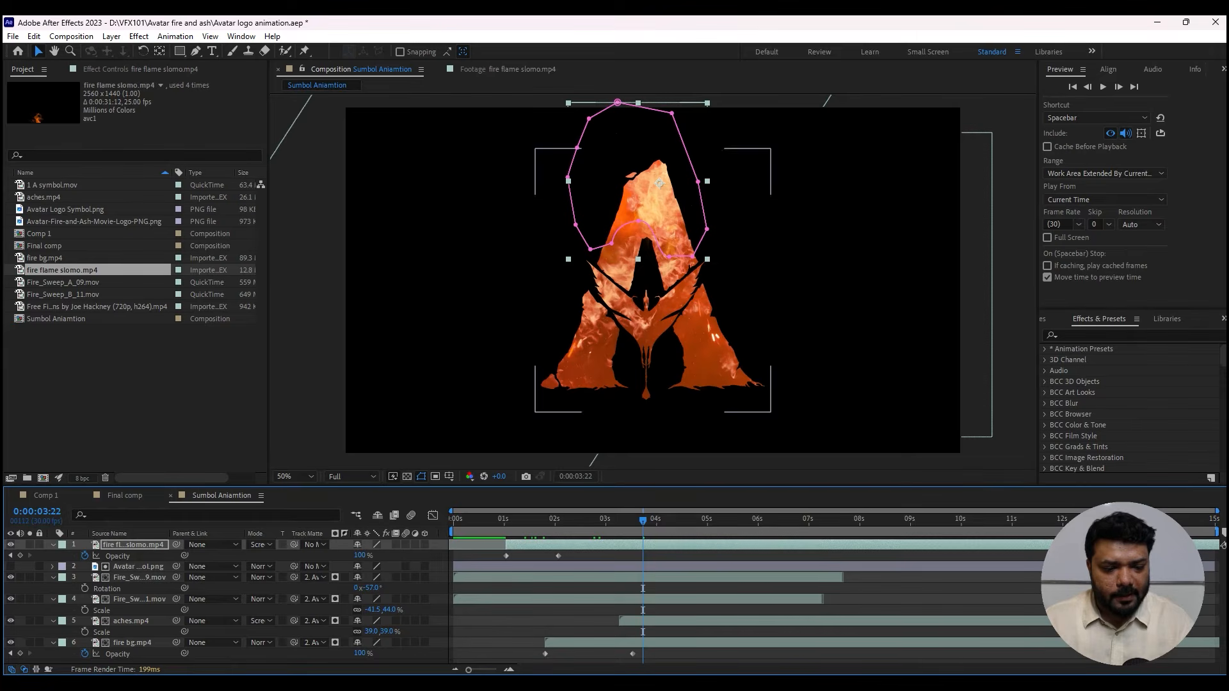
Duplicate the flame layer, move the copy over the symbol's lower left leg, and adjust its mask's lower edge
key(ctrl+d)
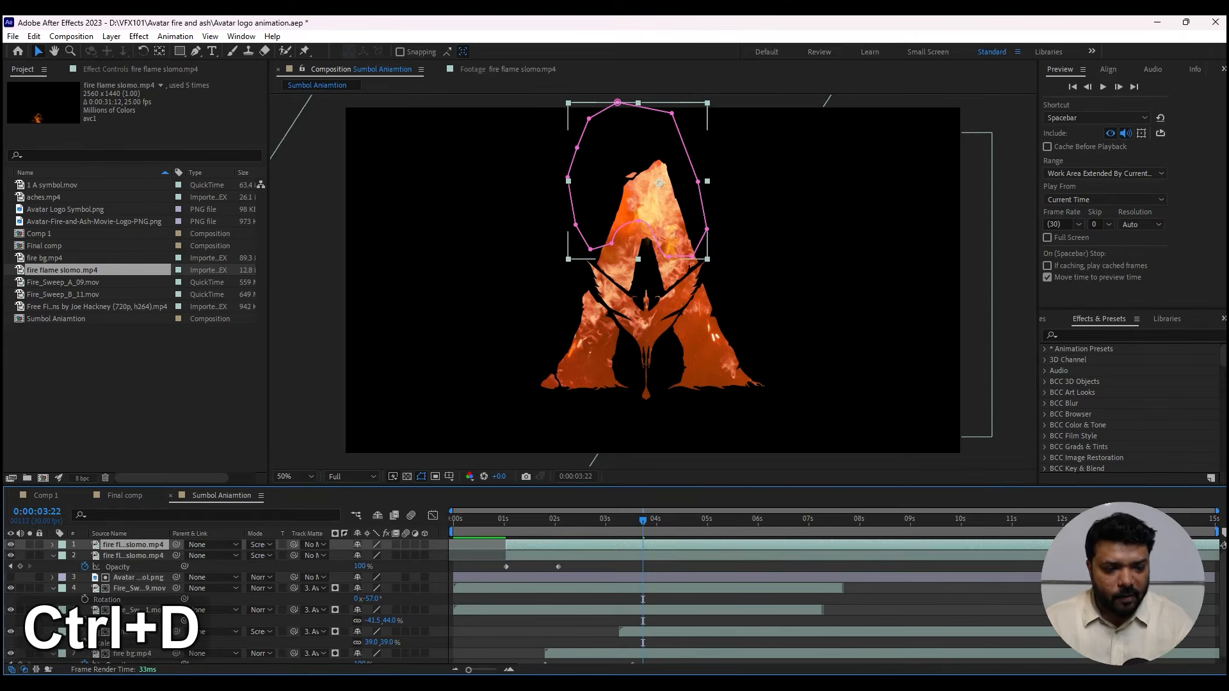
drag(660, 184, 586, 311)
drag(597, 385, 587, 352)
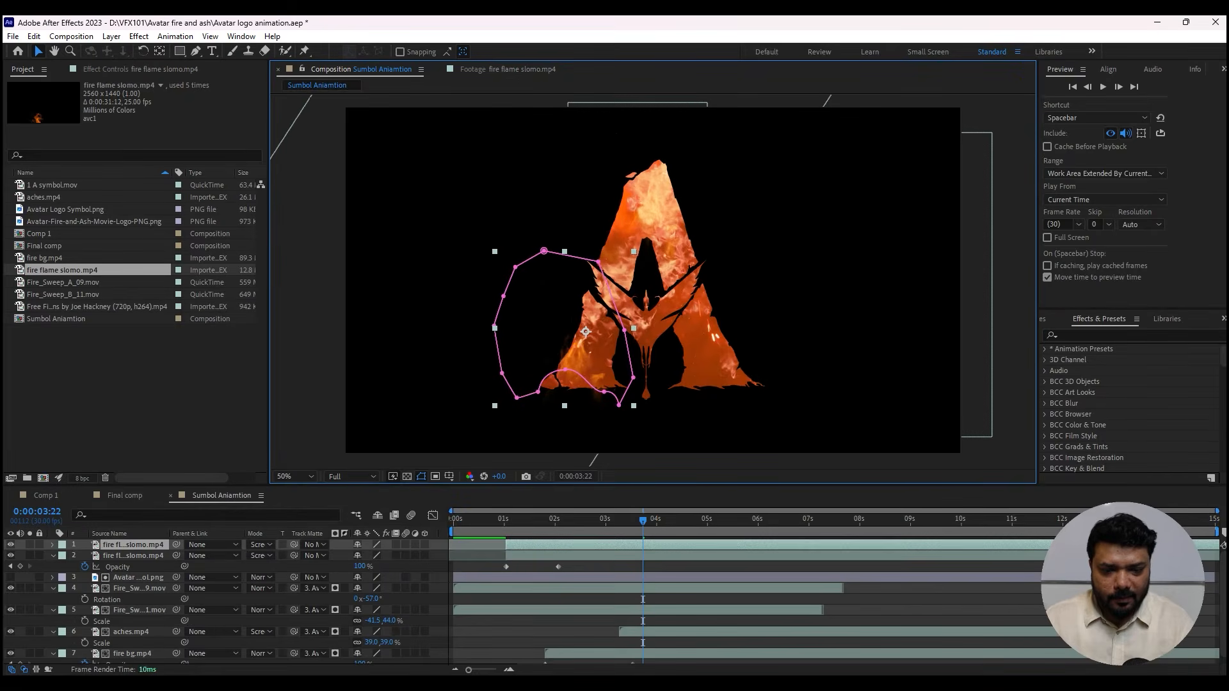
Start the lower left leg's flame layer at about 0.8 seconds and preview its timing
drag(510, 520, 471, 520)
key(space)
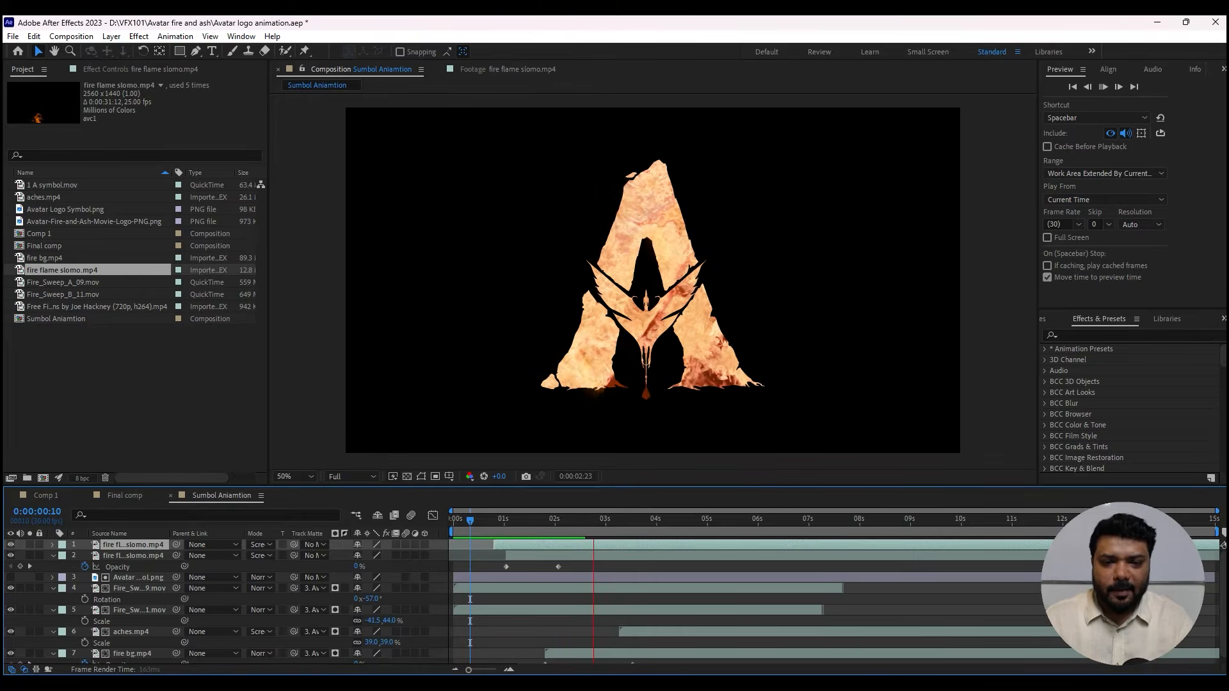
key(space)
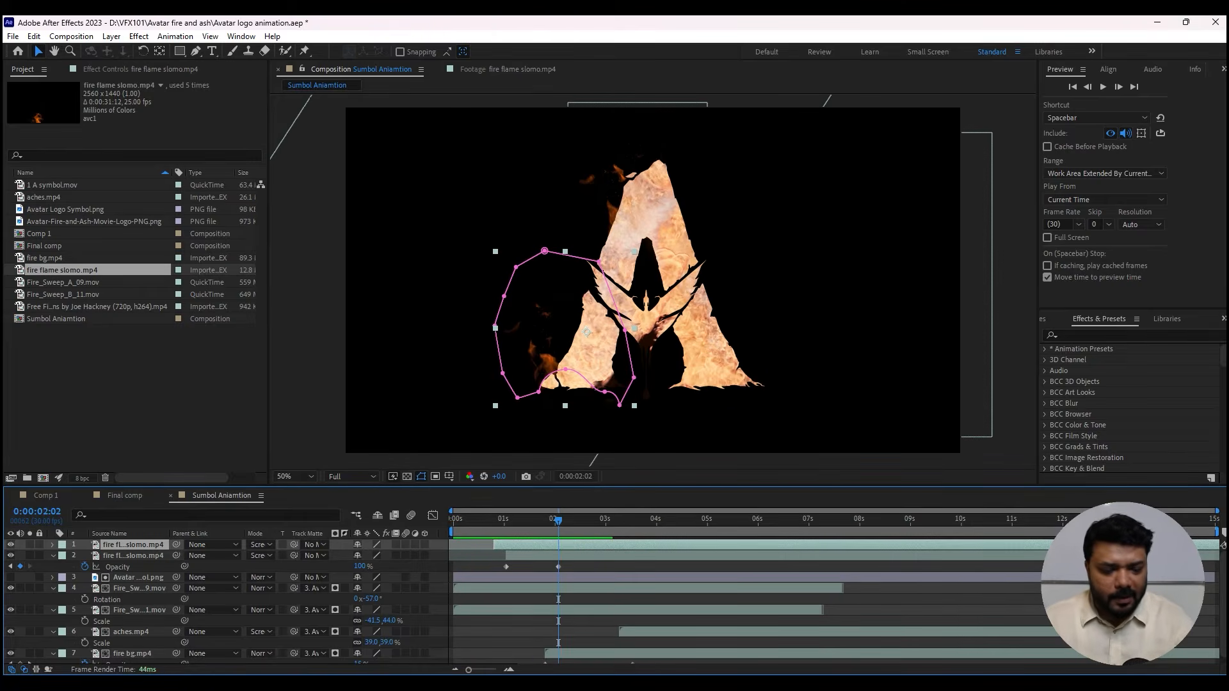
Duplicate the flame layer, rotate the copy to 45°, and place it on the outer side of the symbol's lower right leg
key(ctrl+d)
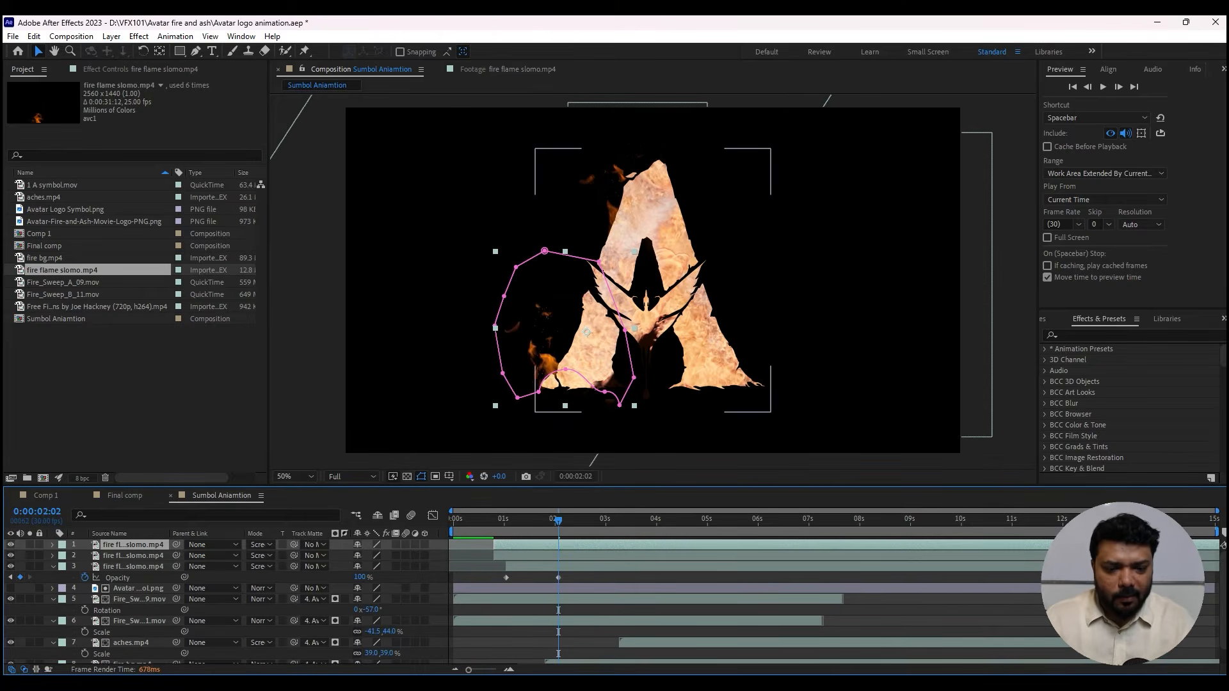
drag(587, 331, 747, 322)
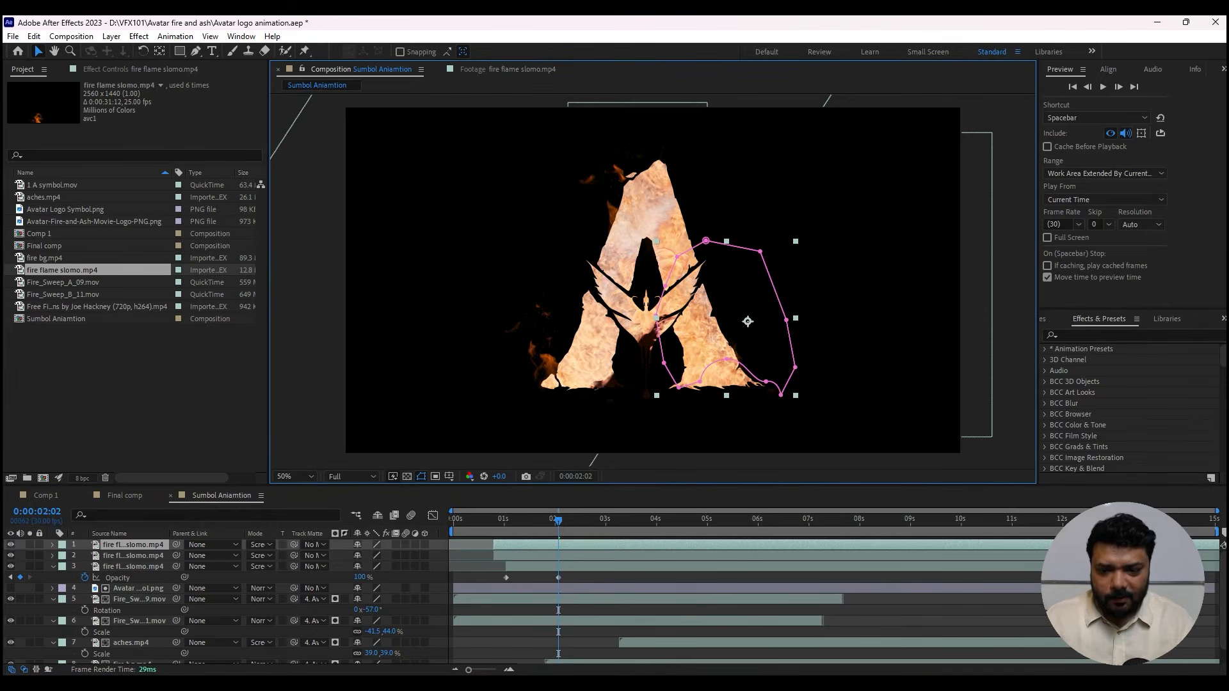
key(r)
drag(373, 556, 402, 555)
drag(748, 322, 762, 333)
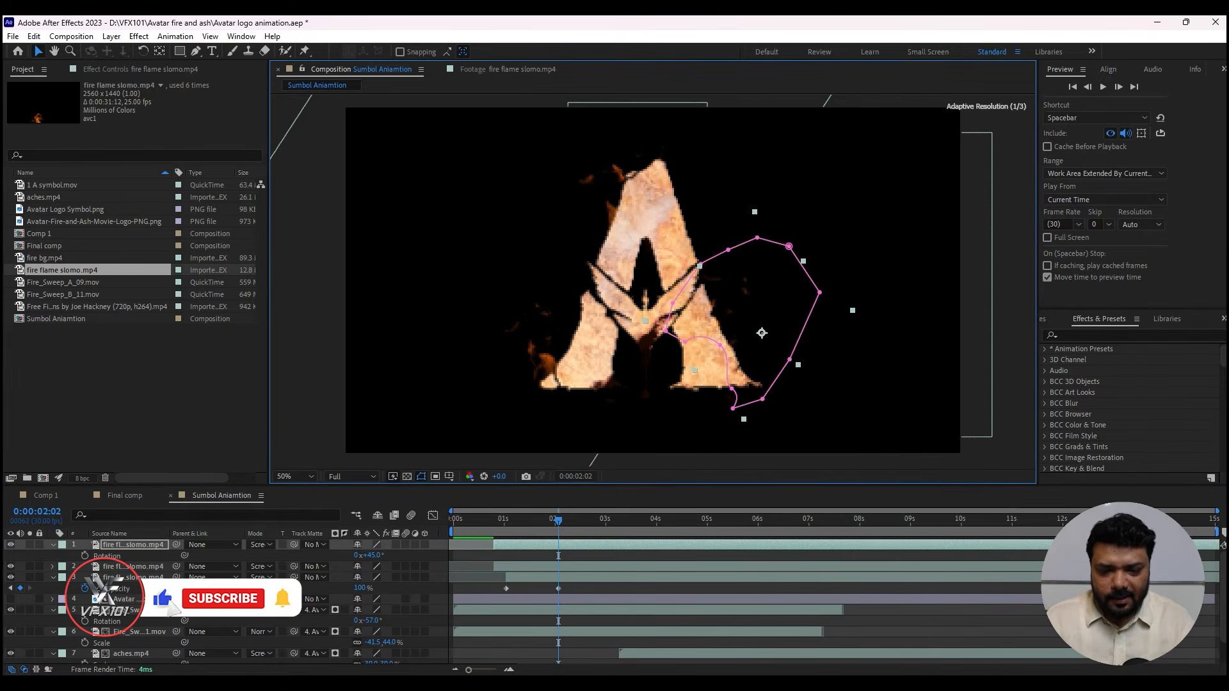
Slide the right leg's flame layer to start at about 0.9 seconds, nudge its position, and check the animation up to 0:00:08:02
drag(618, 546, 576, 546)
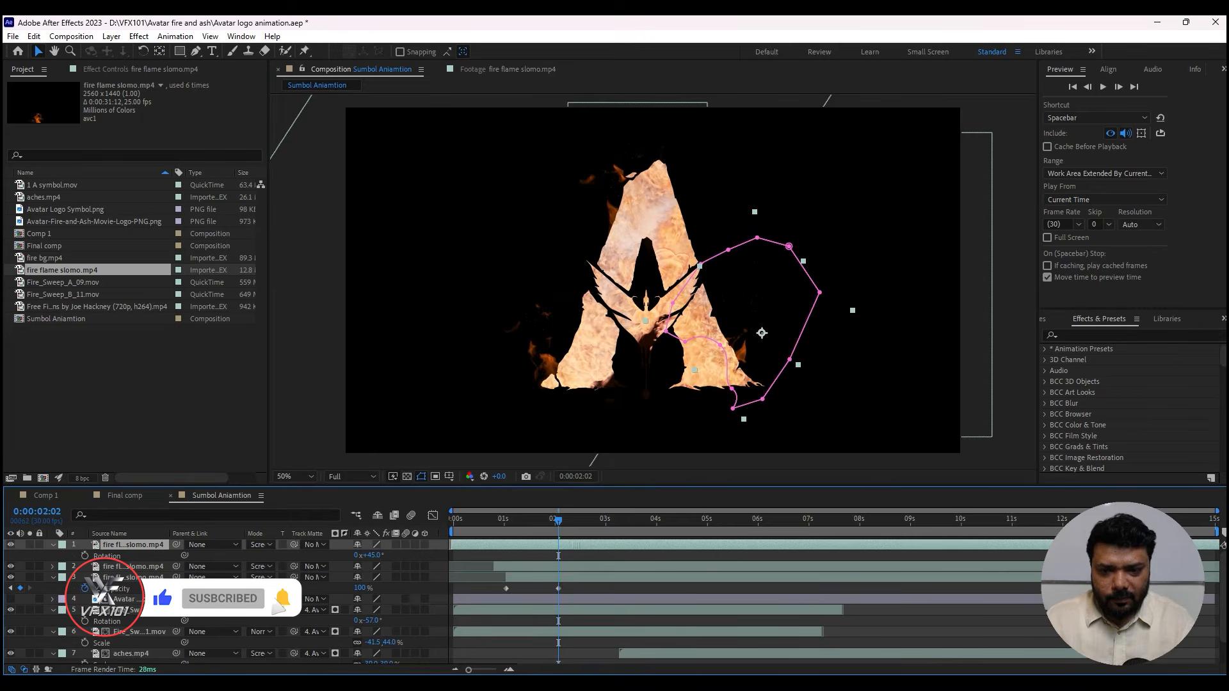
drag(761, 333, 764, 331)
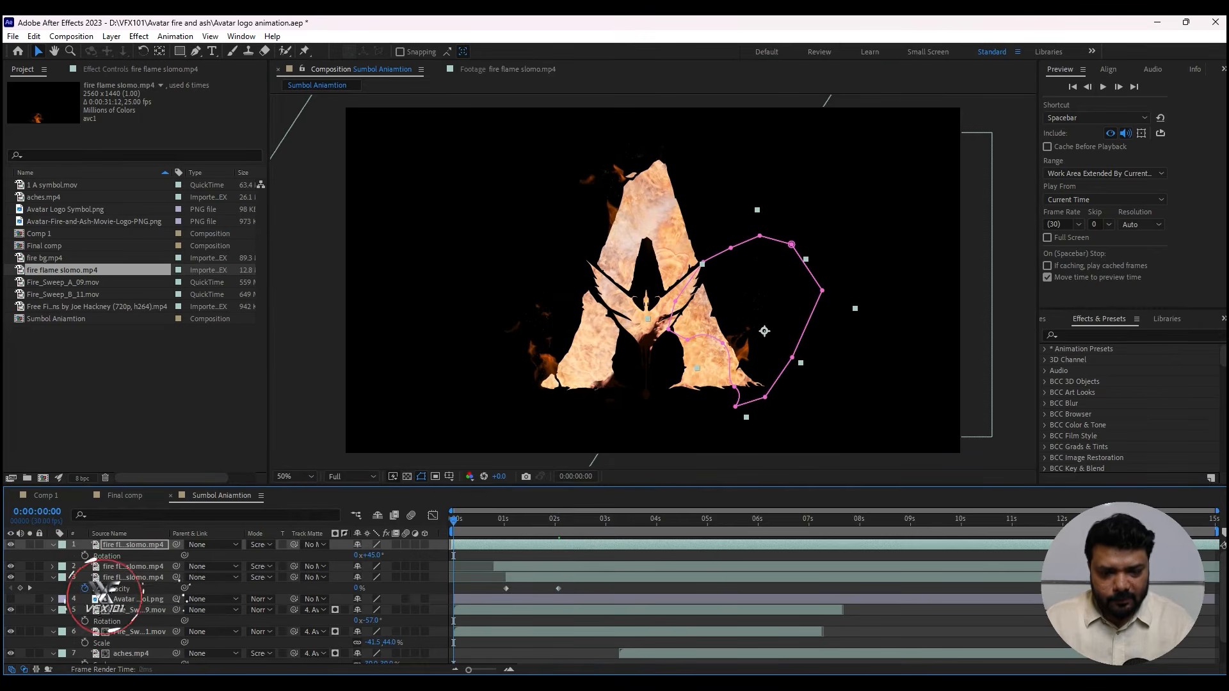
key(Home)
key(space)
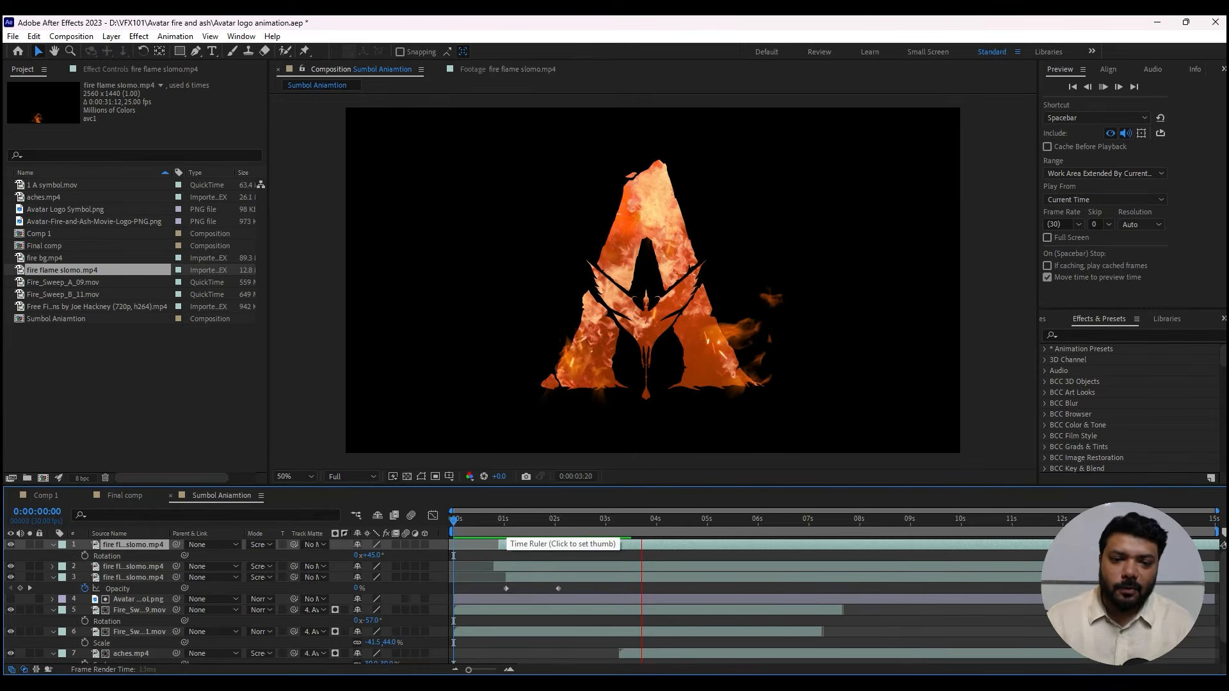
key(space)
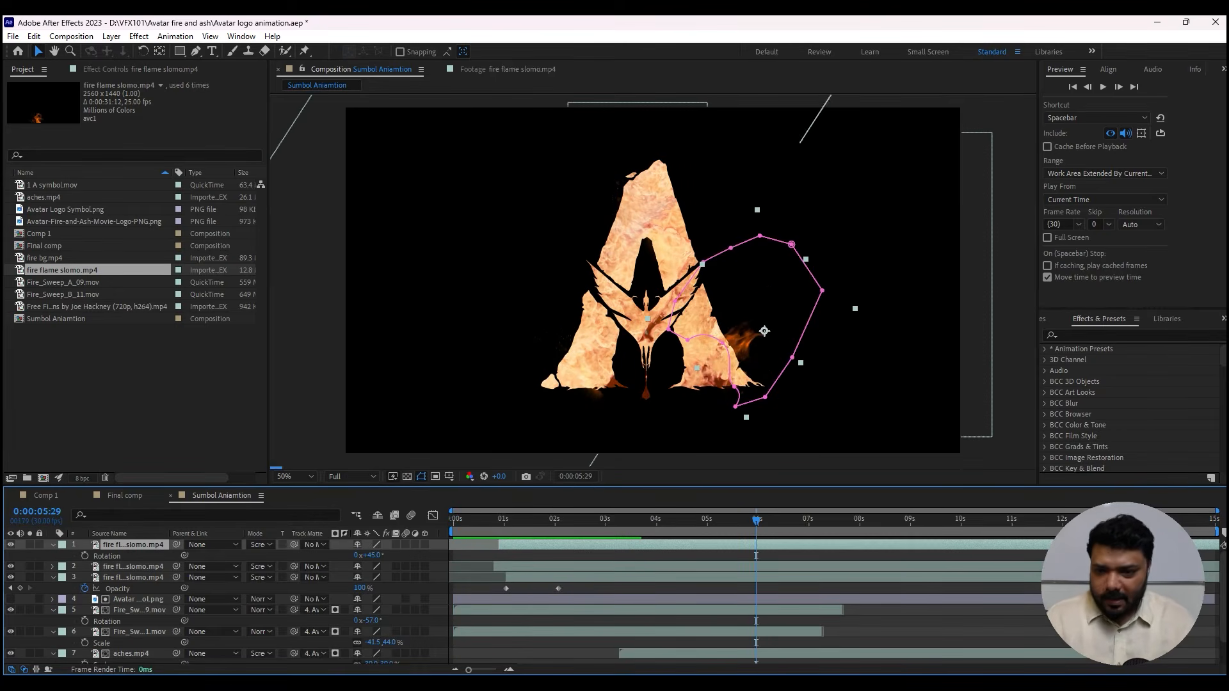
click(863, 520)
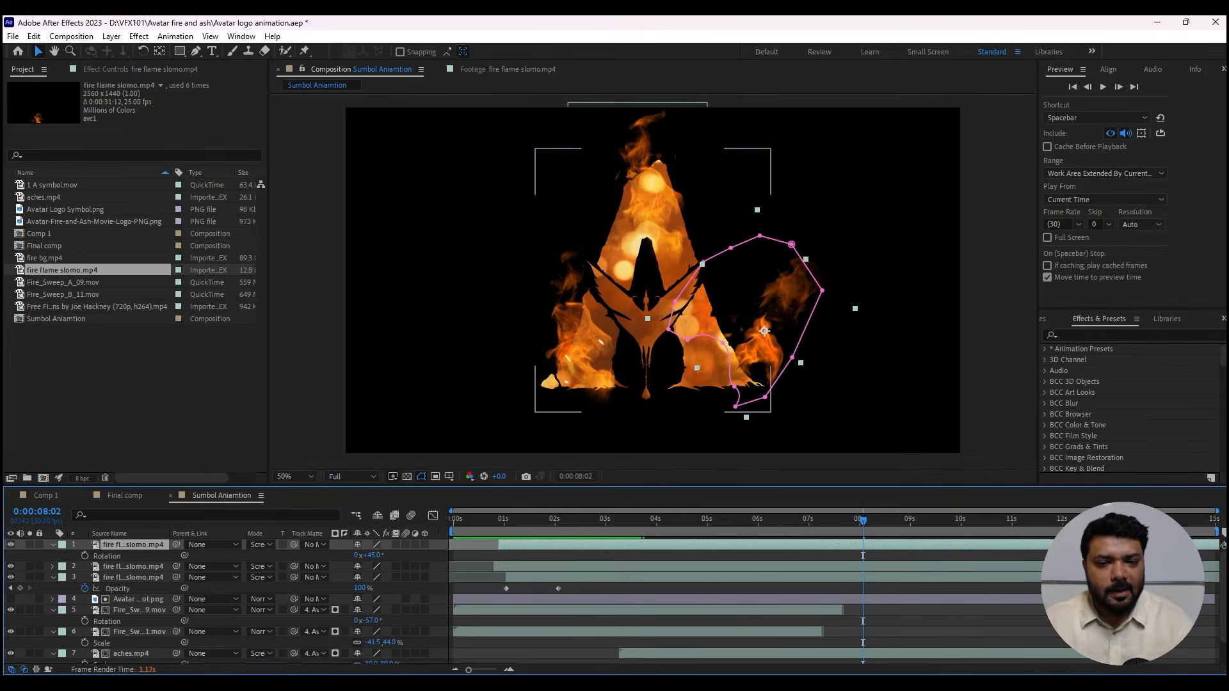
drag(477, 520, 452, 520)
Queue the Sumbol Aniamtion composition for rendering in QuickTime format, and remove it from the render queue again
click(134, 566)
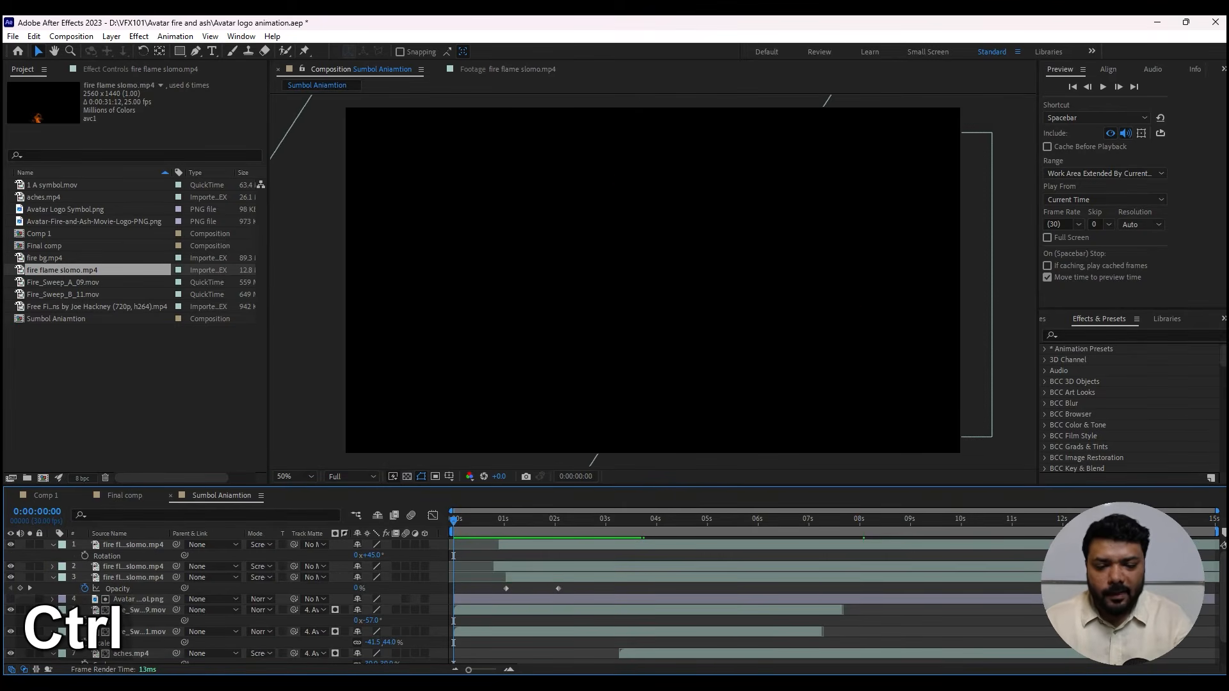
key(ctrl+m)
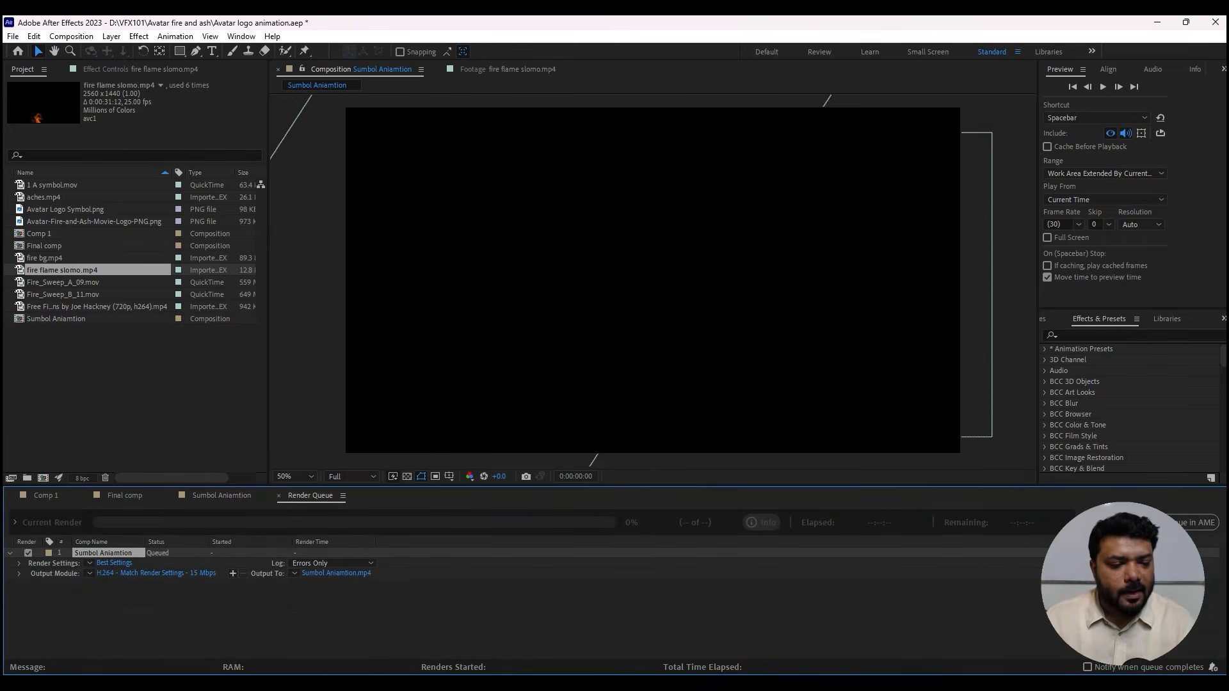
click(155, 573)
click(579, 192)
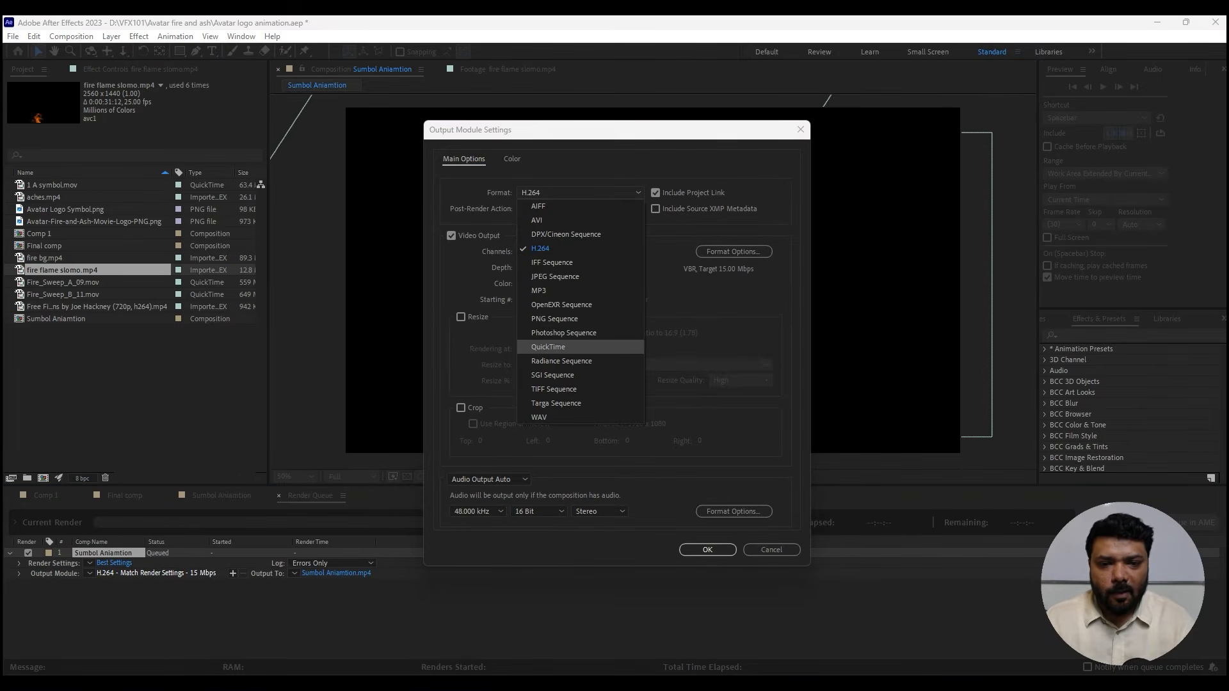
click(548, 347)
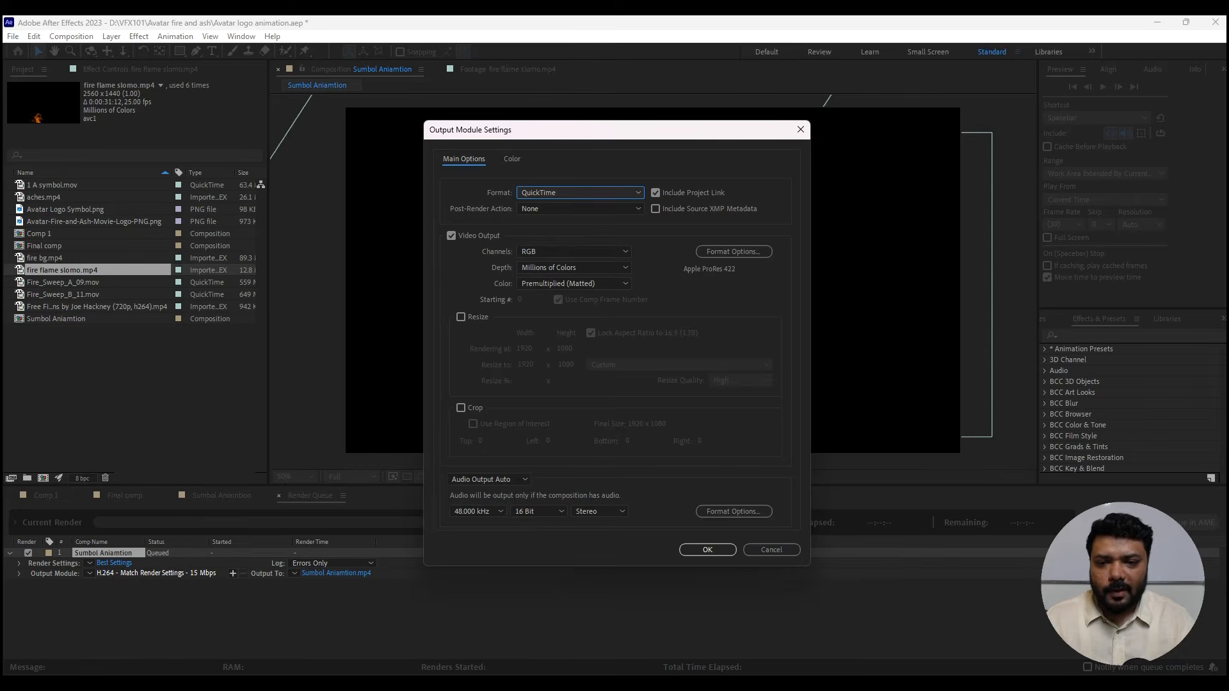
click(707, 550)
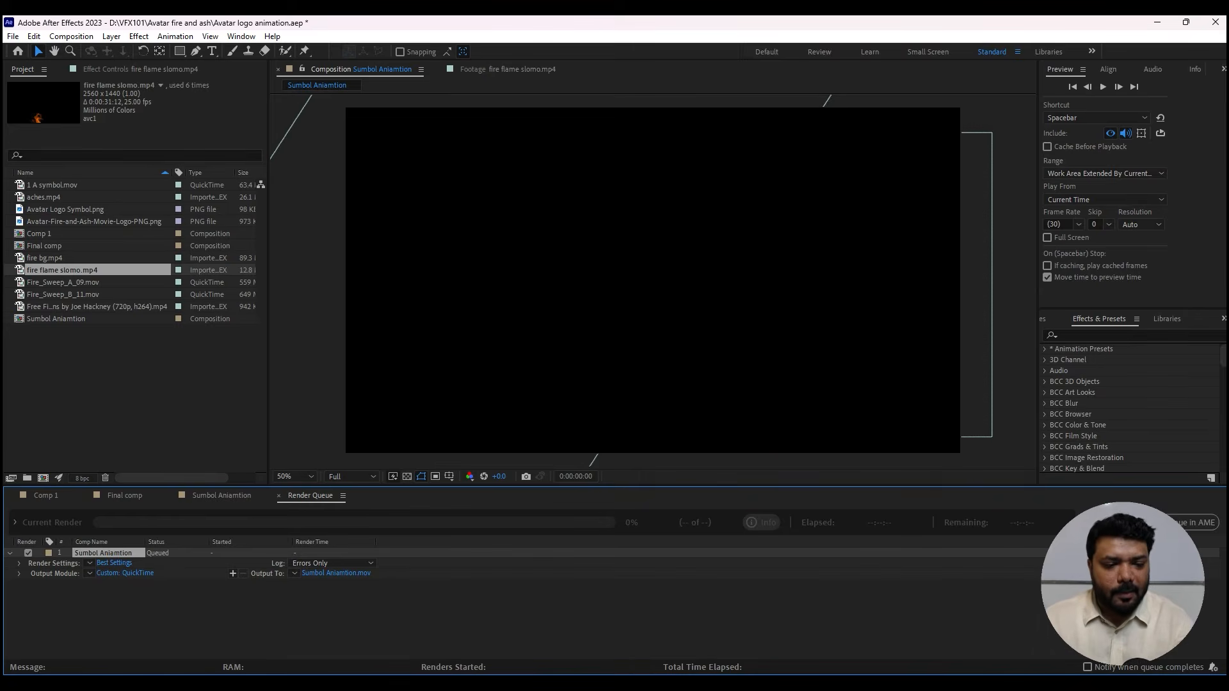
key(Delete)
key(ctrl+w)
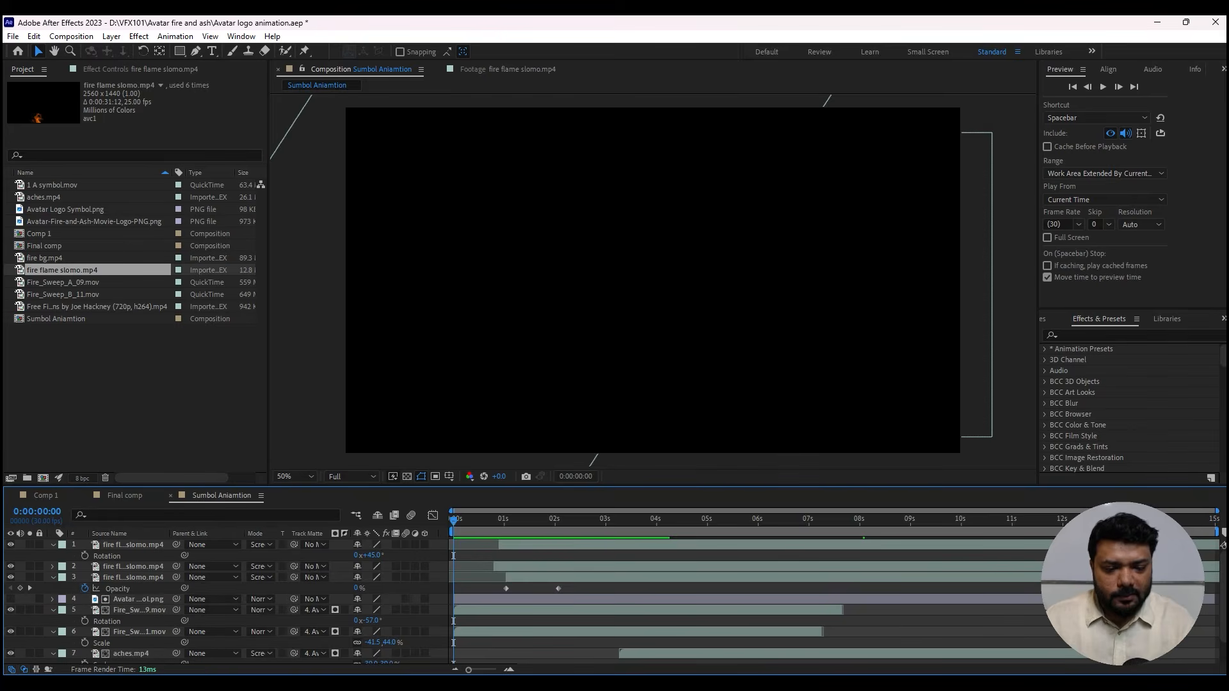
Create a 1920x1080, 30 fps, 15-second composition named "final comp"
key(ctrl+n)
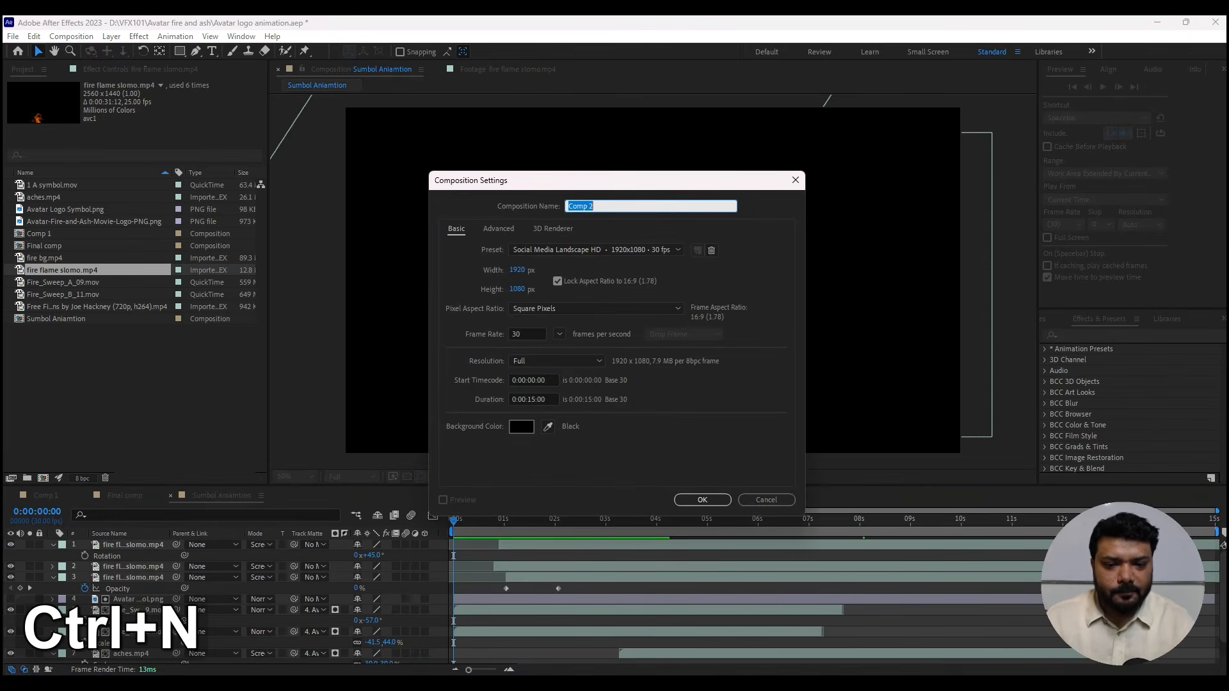
text(Fire comp)
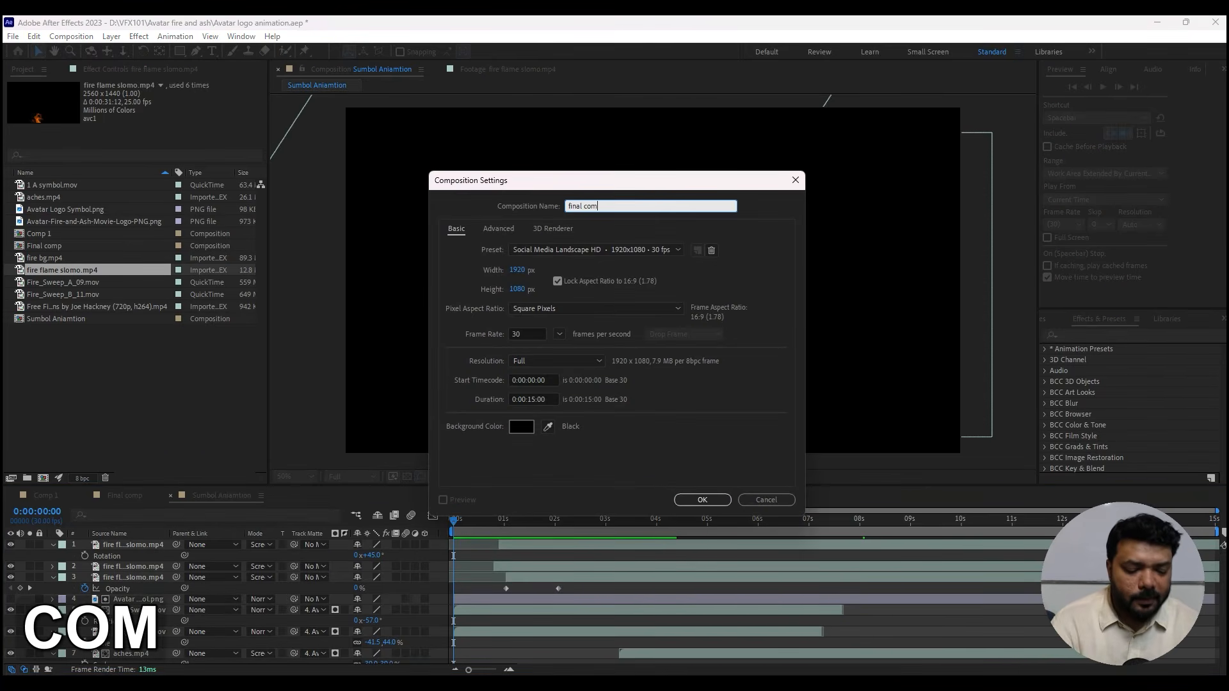
key(Return)
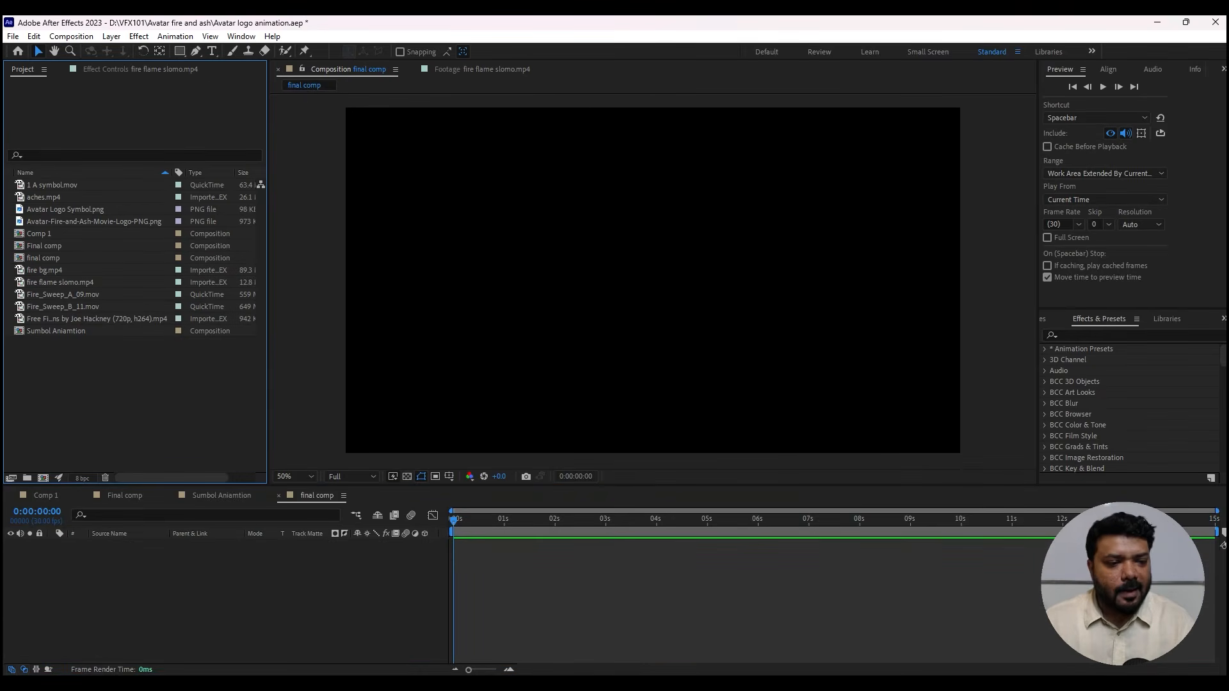
key(ctrl+i)
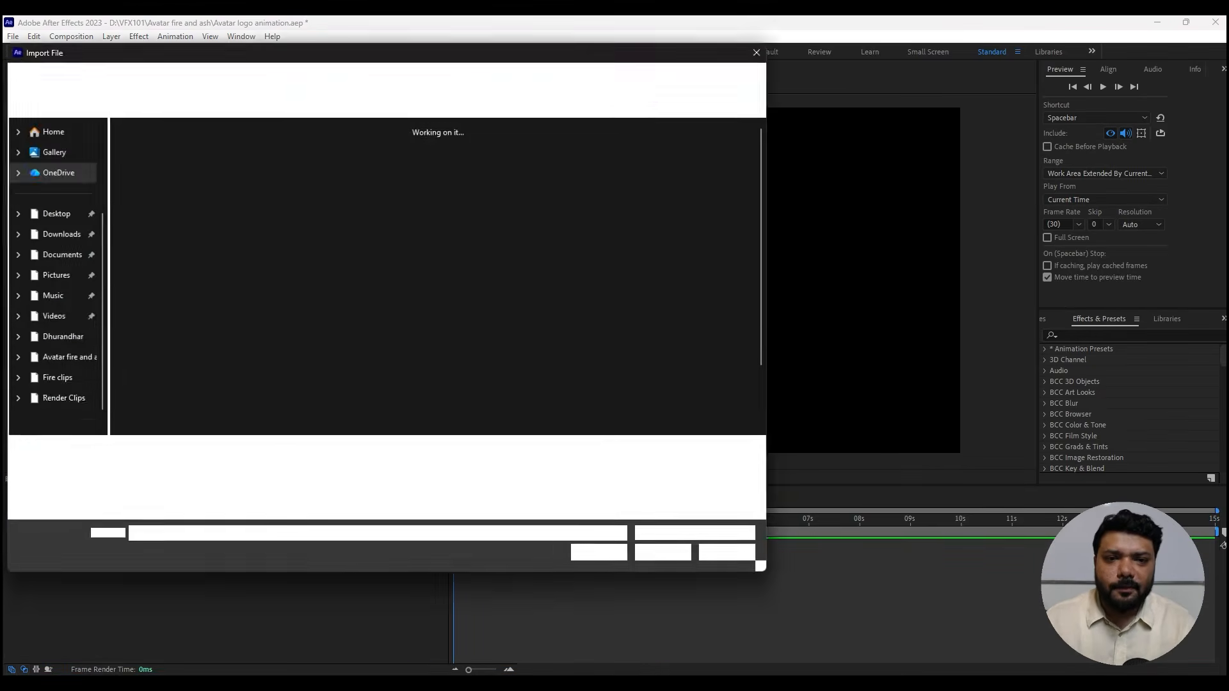
click(296, 80)
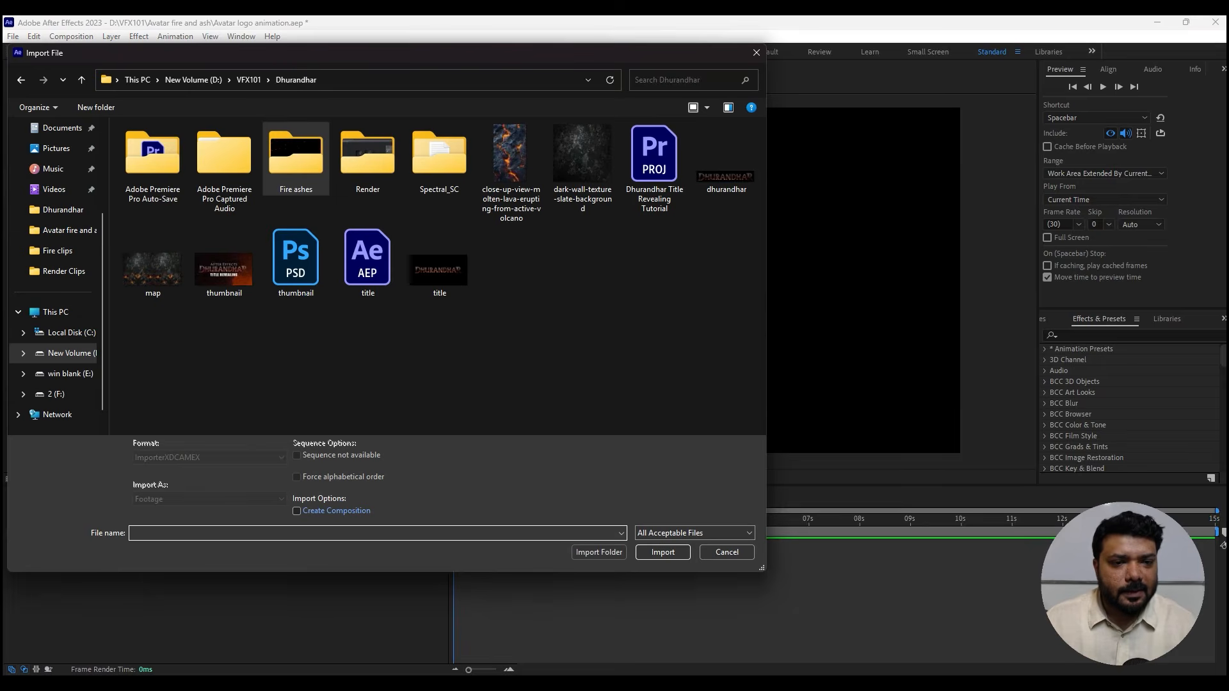
key(Escape)
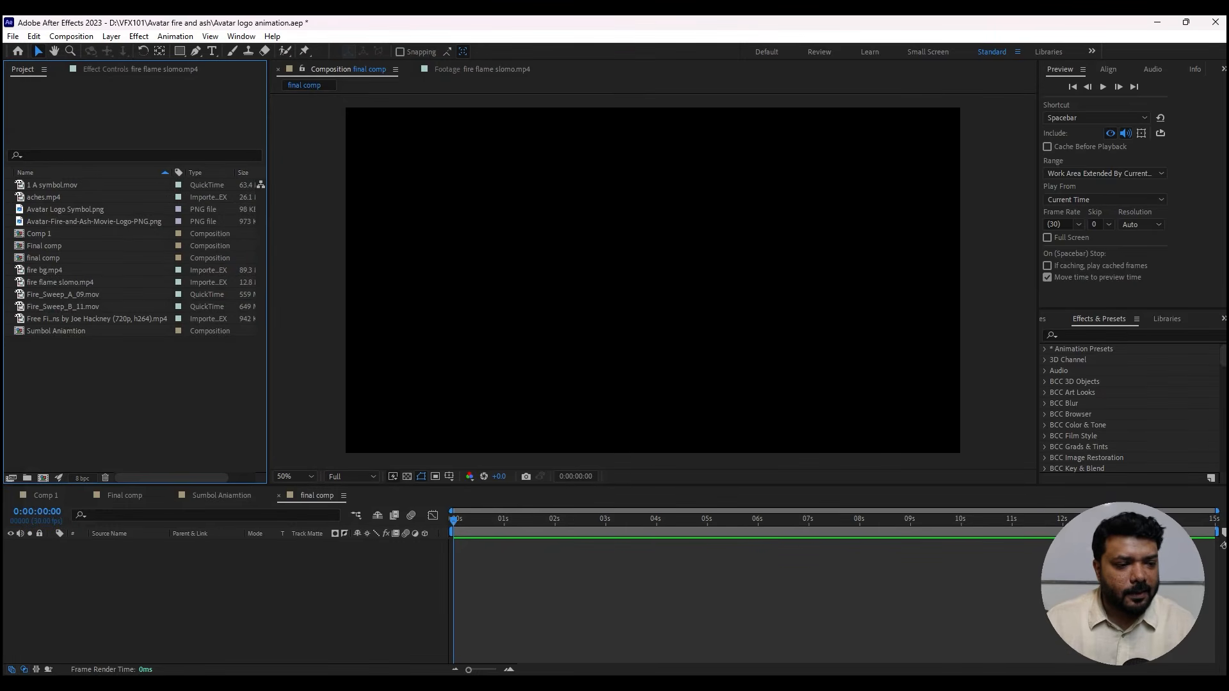
Import the rendered clip "1 A symbol" from the Render Clips folder inside VFX101's "Avatar fire and ash" folder
key(ctrl+i)
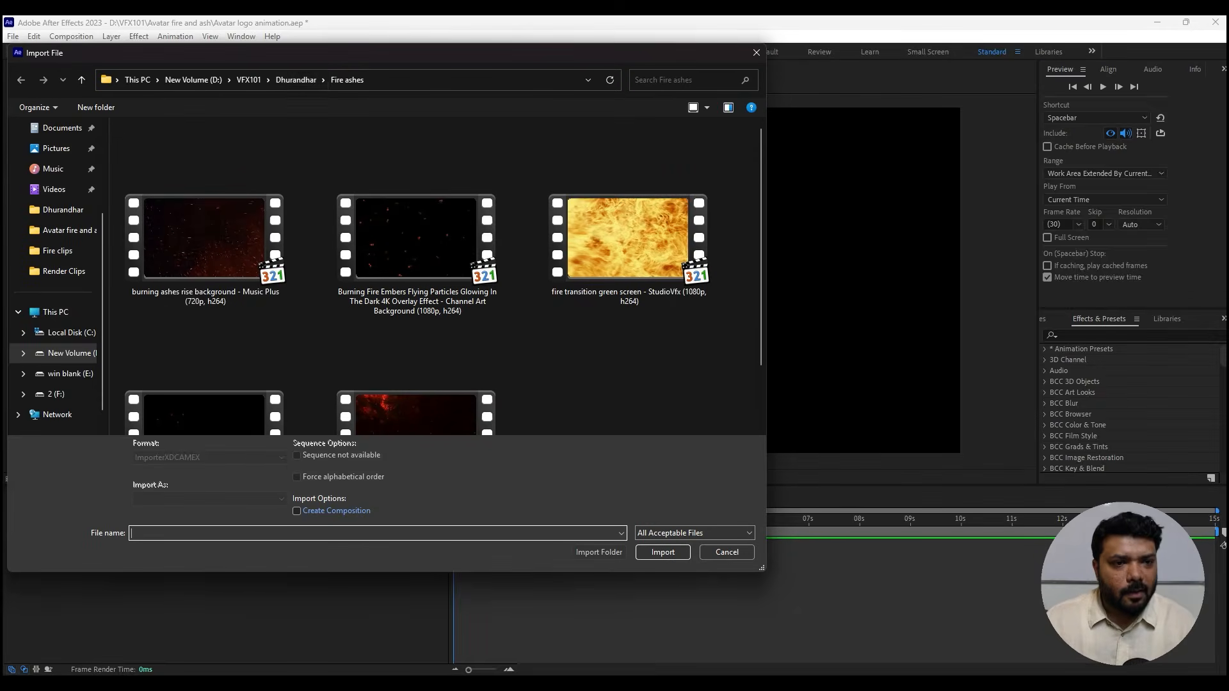
click(296, 80)
click(249, 80)
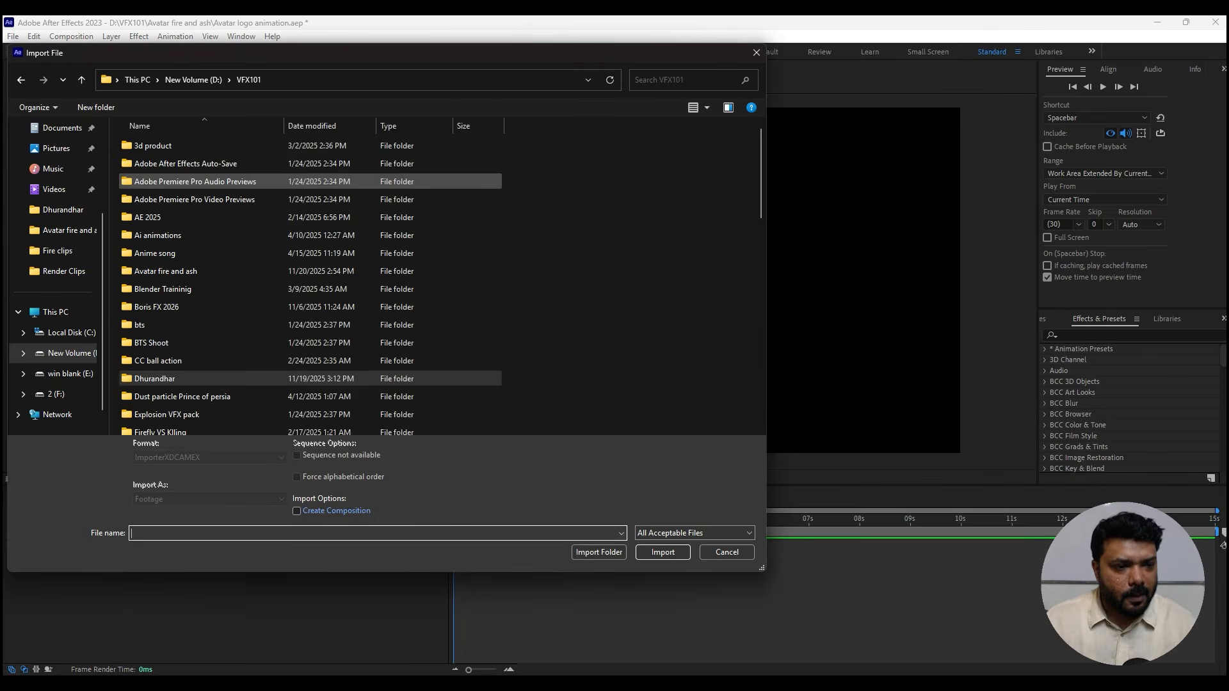
text(ava)
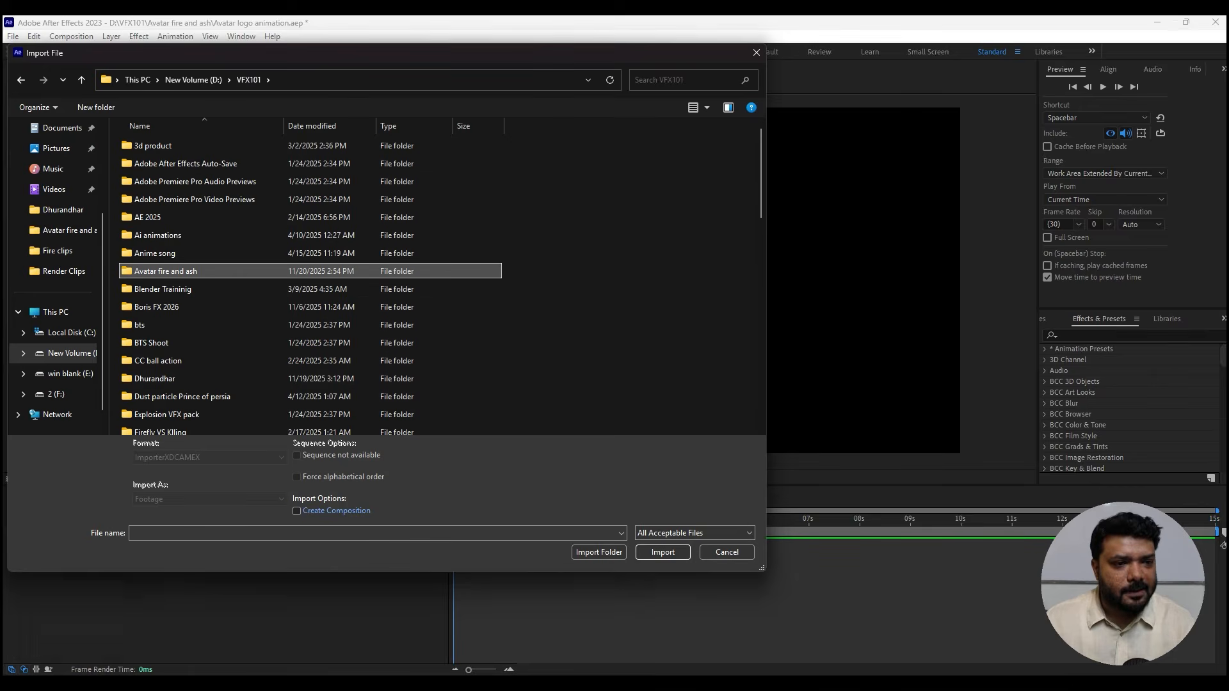
key(Return)
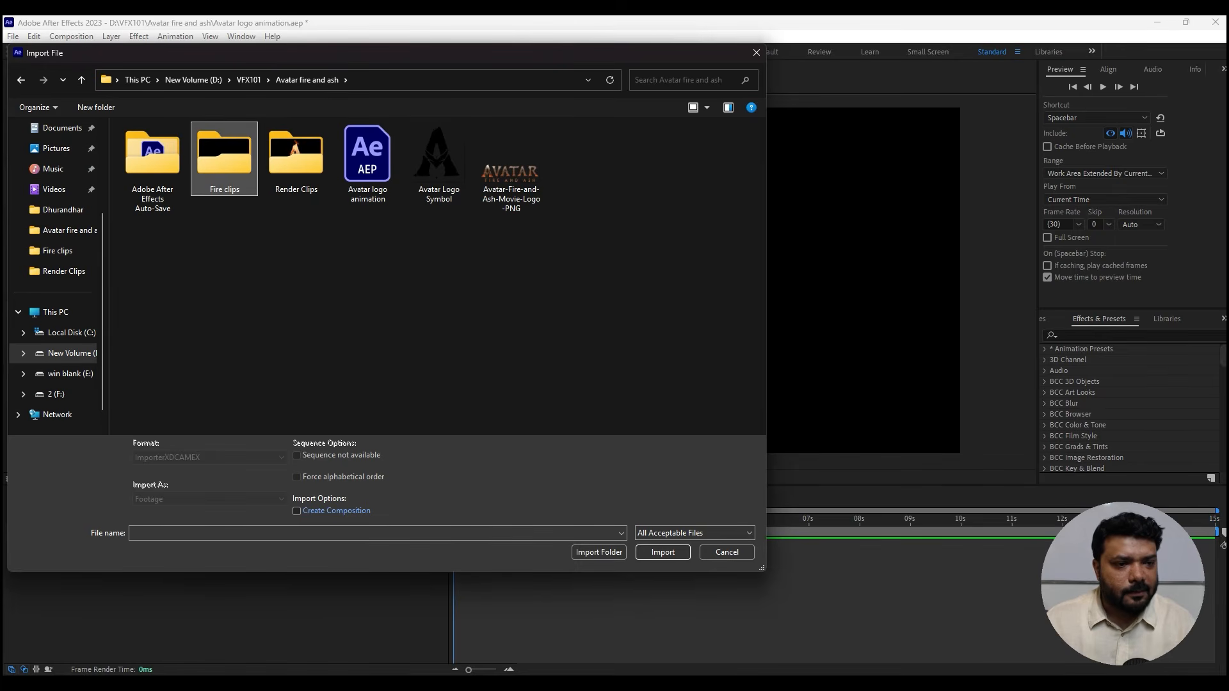
double_click(295, 159)
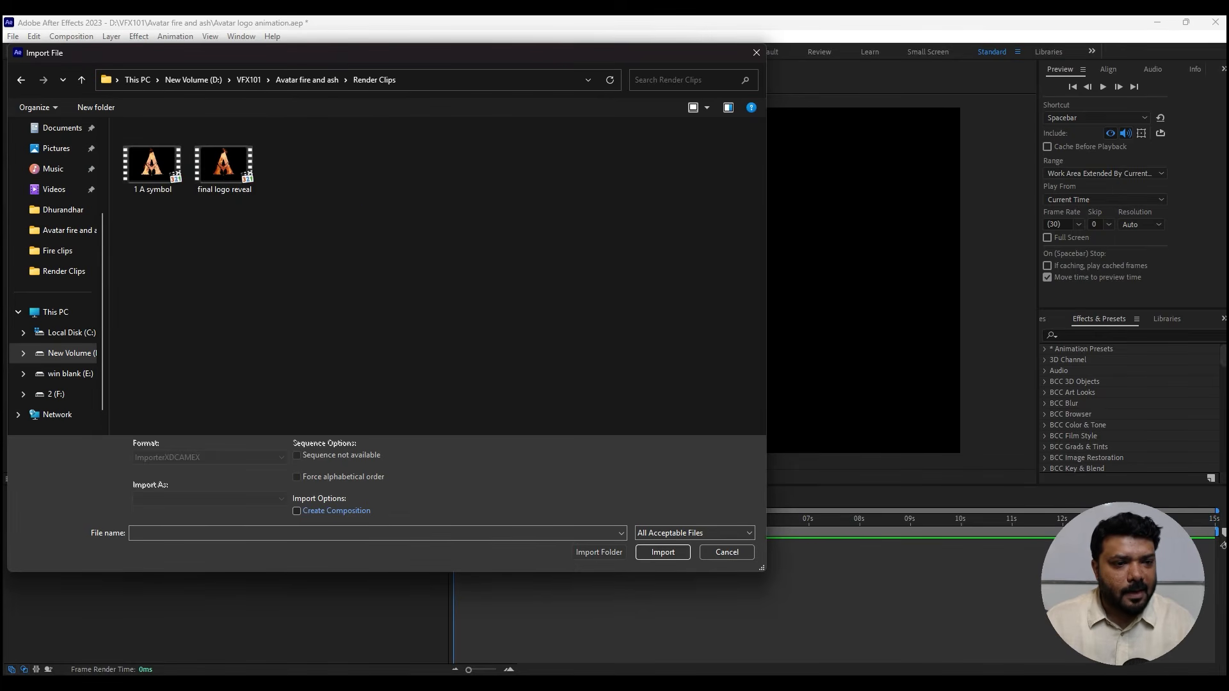
double_click(153, 167)
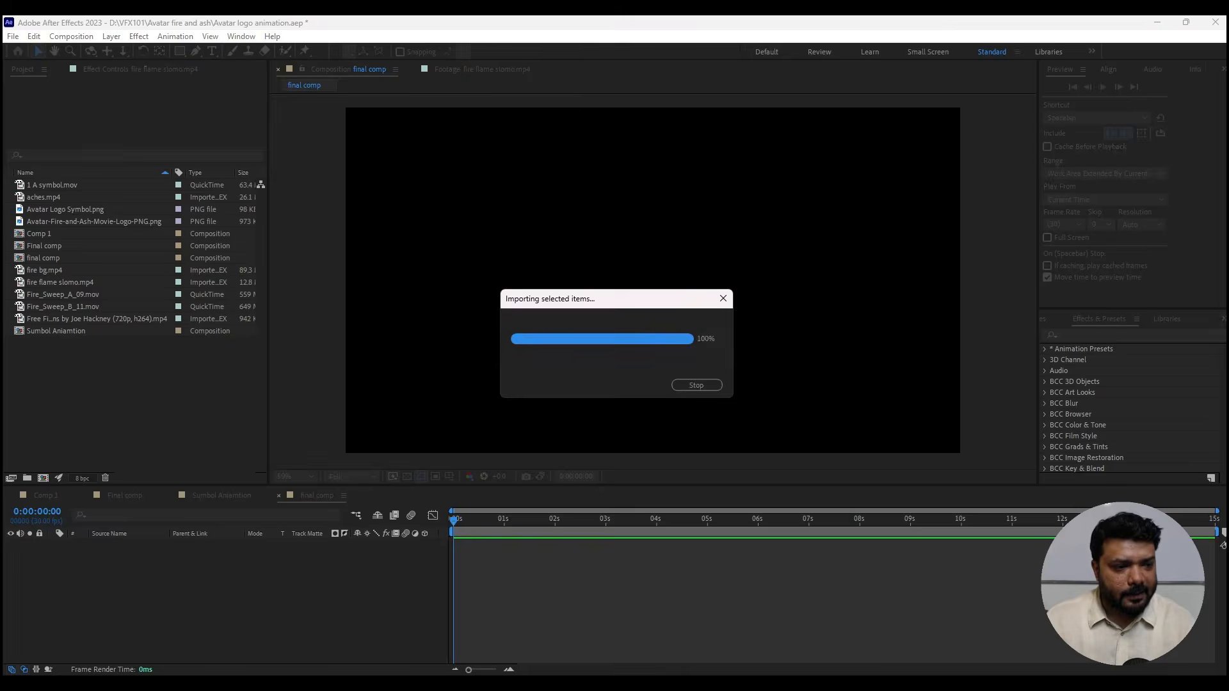
Add the imported 1 A symbol.mov to the final comp timeline at 0:00:00:00 and preview it
drag(53, 197, 199, 570)
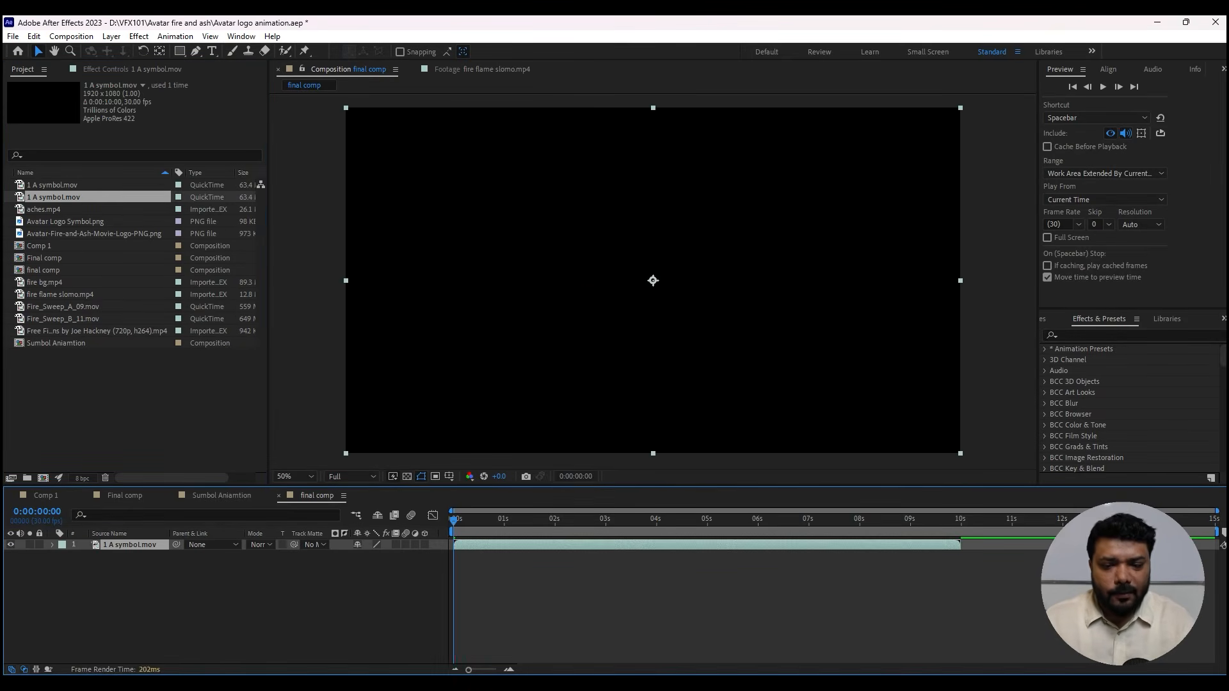
key(space)
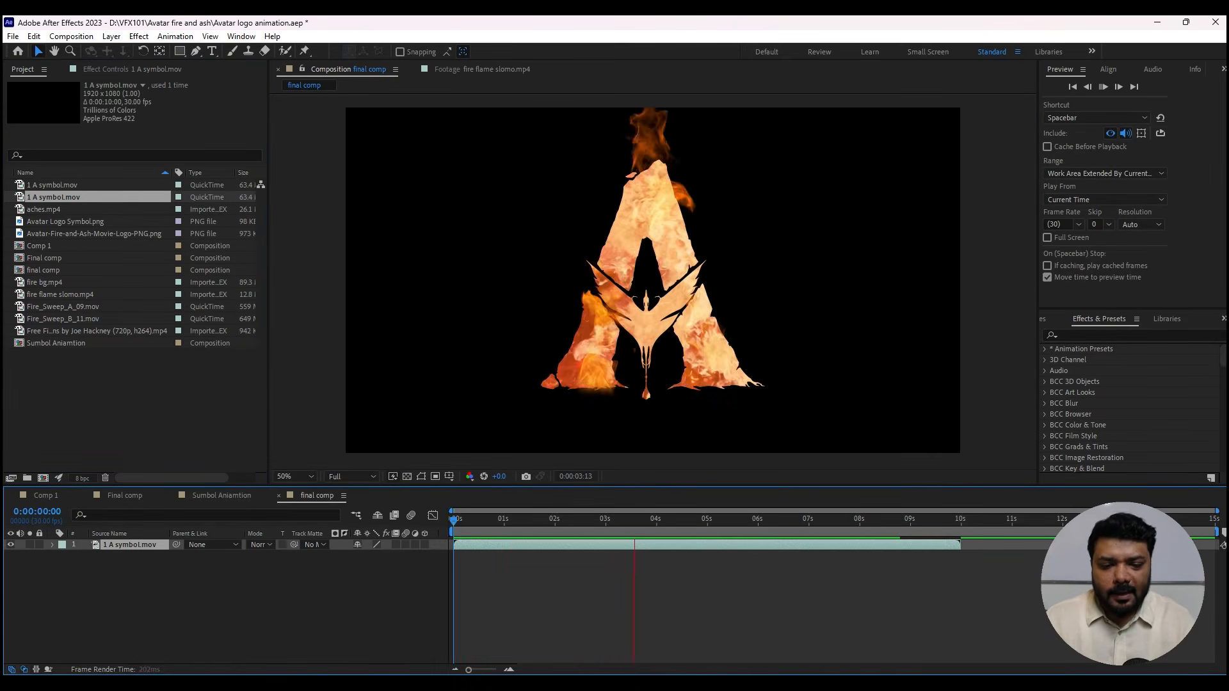
key(space)
Keyframe the symbol clip's scale from 117% at 0:00:00:00 to 66% at 0:00:09:29, and preview the zoom-out
key(s)
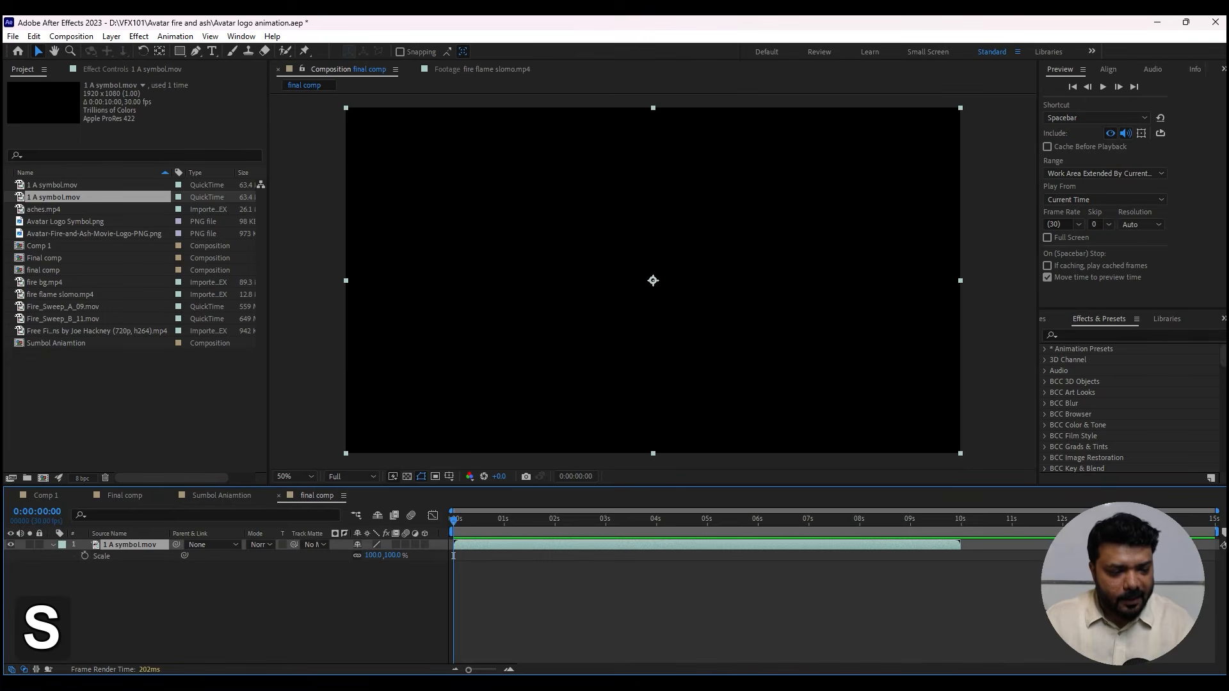
mouse_move(373, 555)
mouse_down()
mouse_move(384, 556)
mouse_move(352, 556)
mouse_up()
key(o)
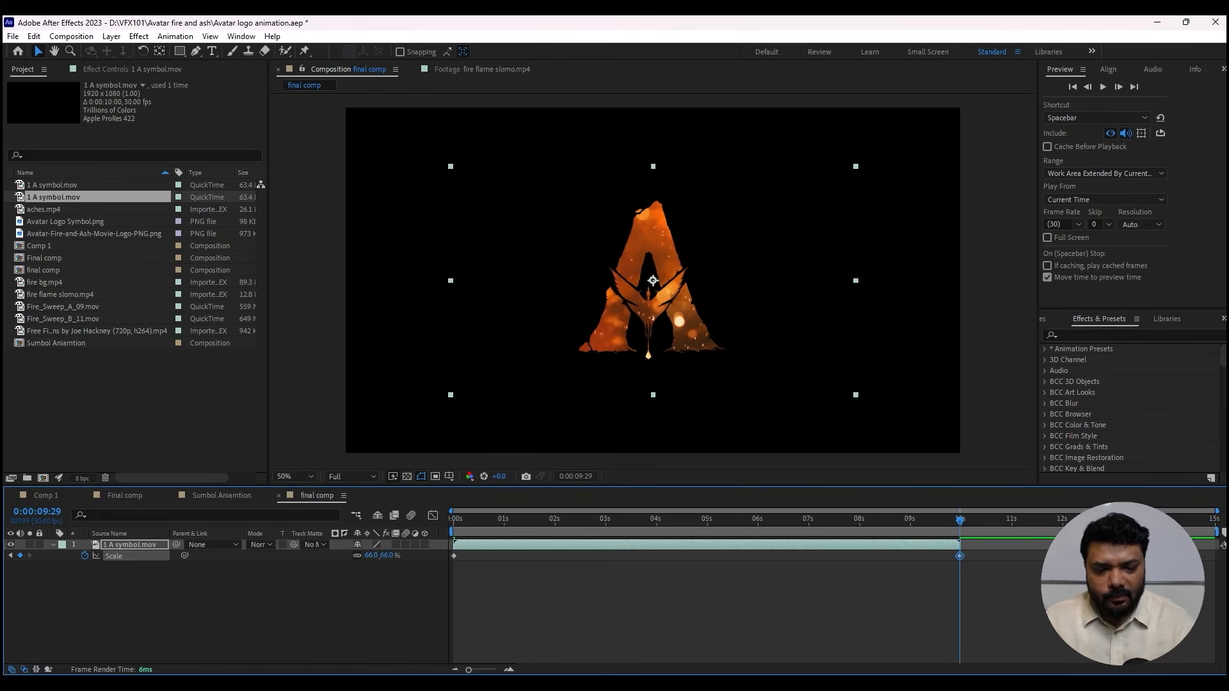
key(space)
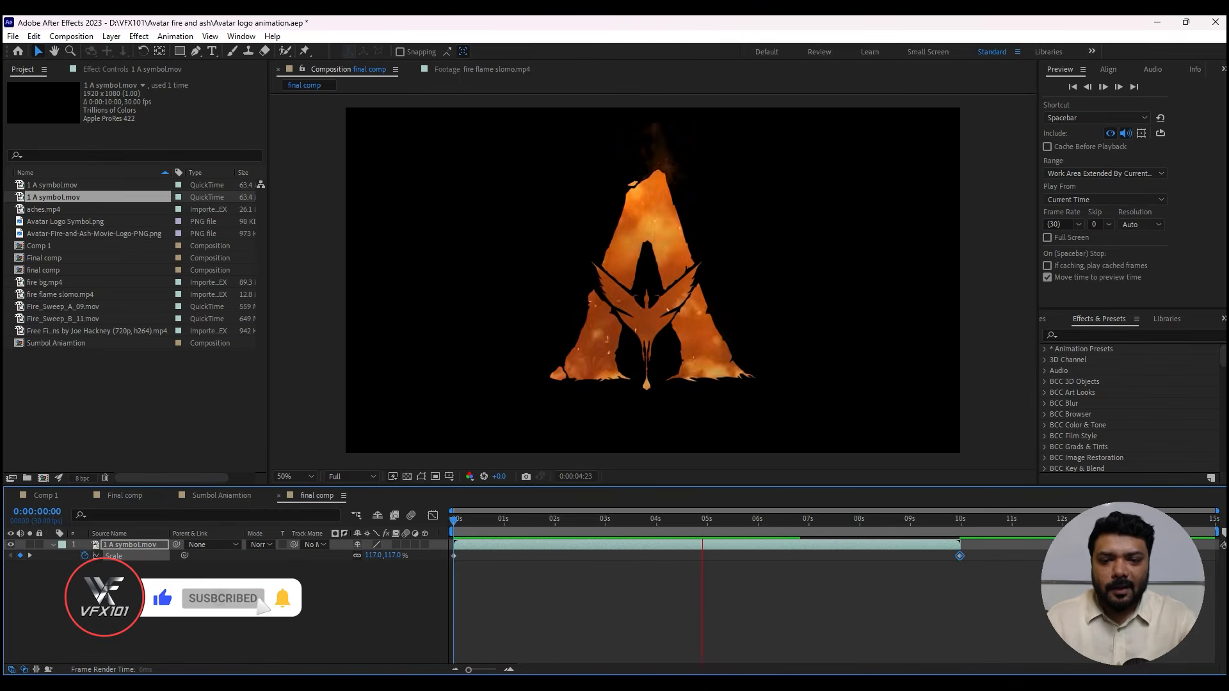
key(space)
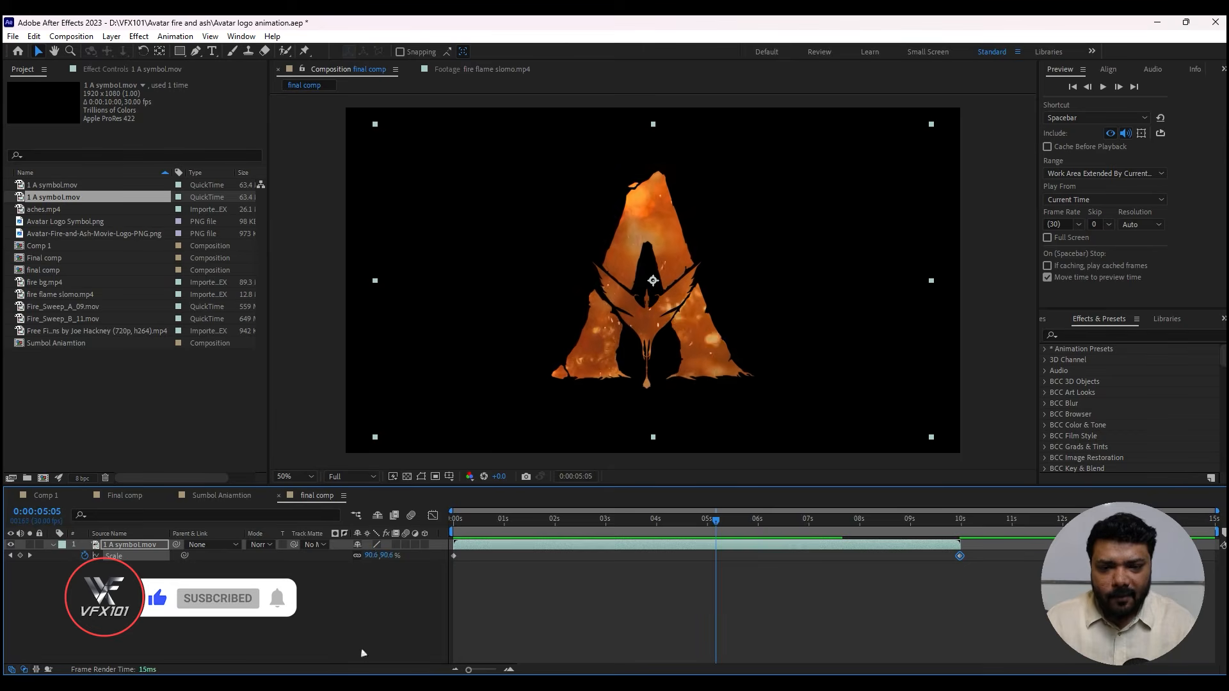
Apply Gaussian Blur to the 1 A symbol clip, keyframe its blurriness upward from 0 at 0:00:05:10, and preview the blur
click(138, 36)
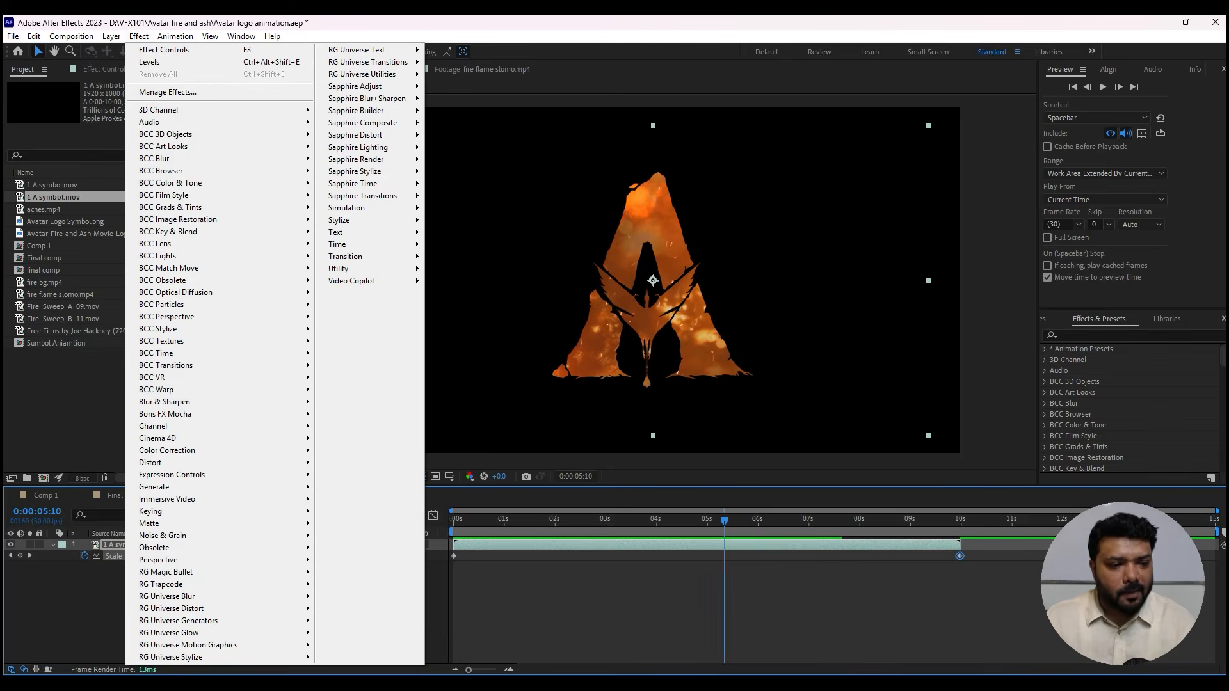
mouse_move(166, 402)
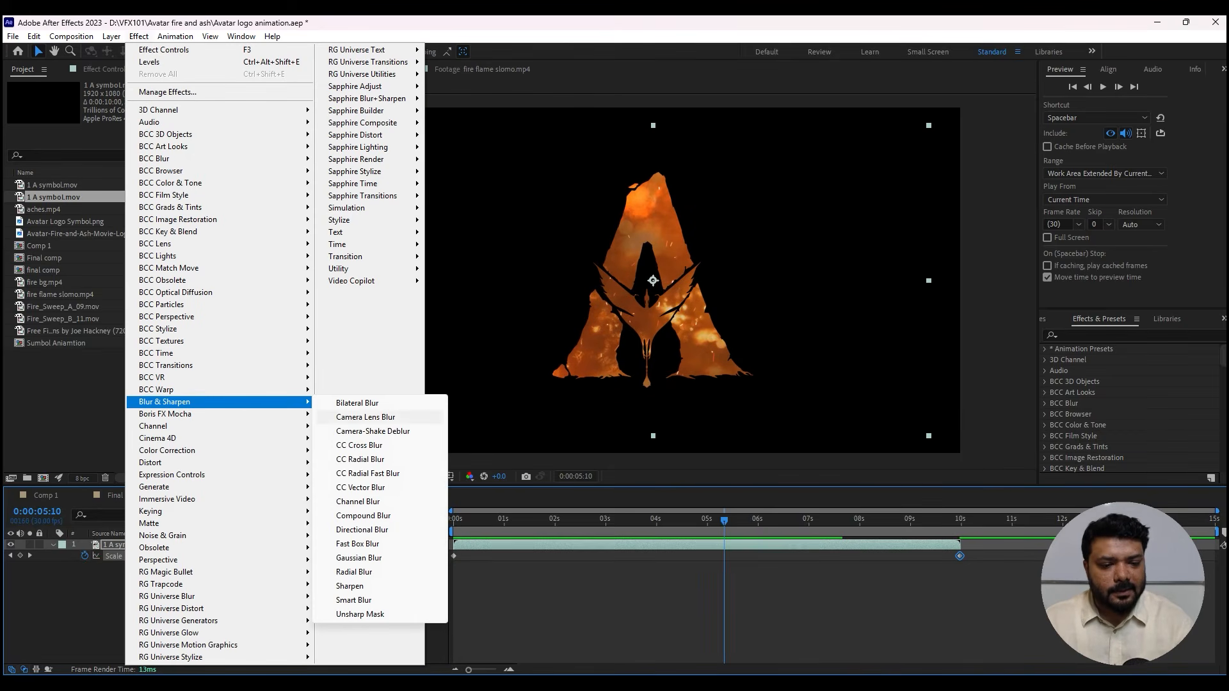
click(358, 558)
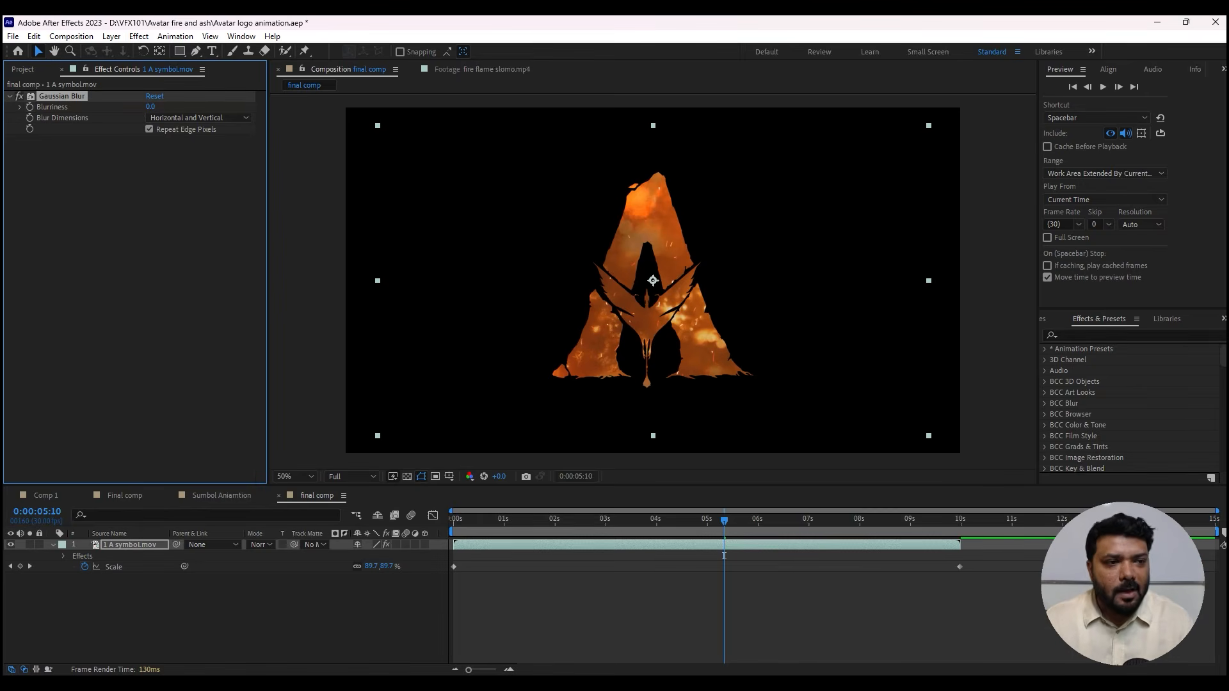
key(space)
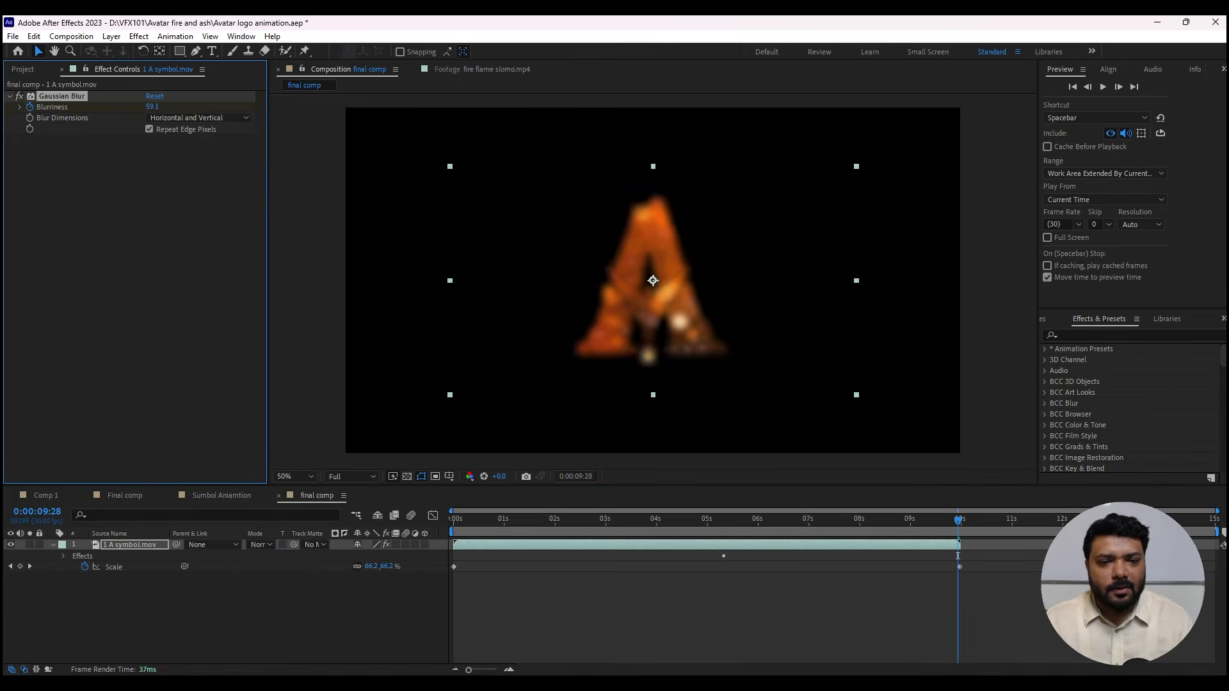
key(space)
Keyframe the symbol clip's opacity from 100% at 0:00:07:20 to 0% at the clip's end, and preview the fade-out
drag(850, 520, 842, 520)
click(84, 556)
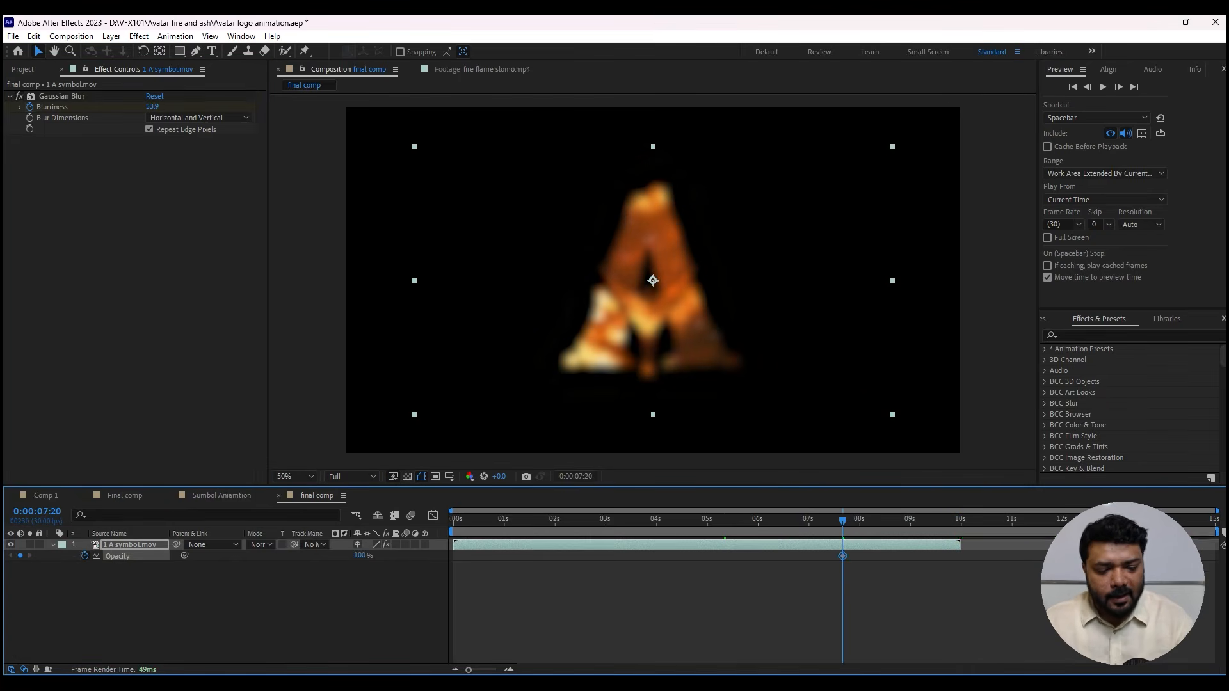
key(o)
click(360, 555)
text(0)
key(Return)
key(space)
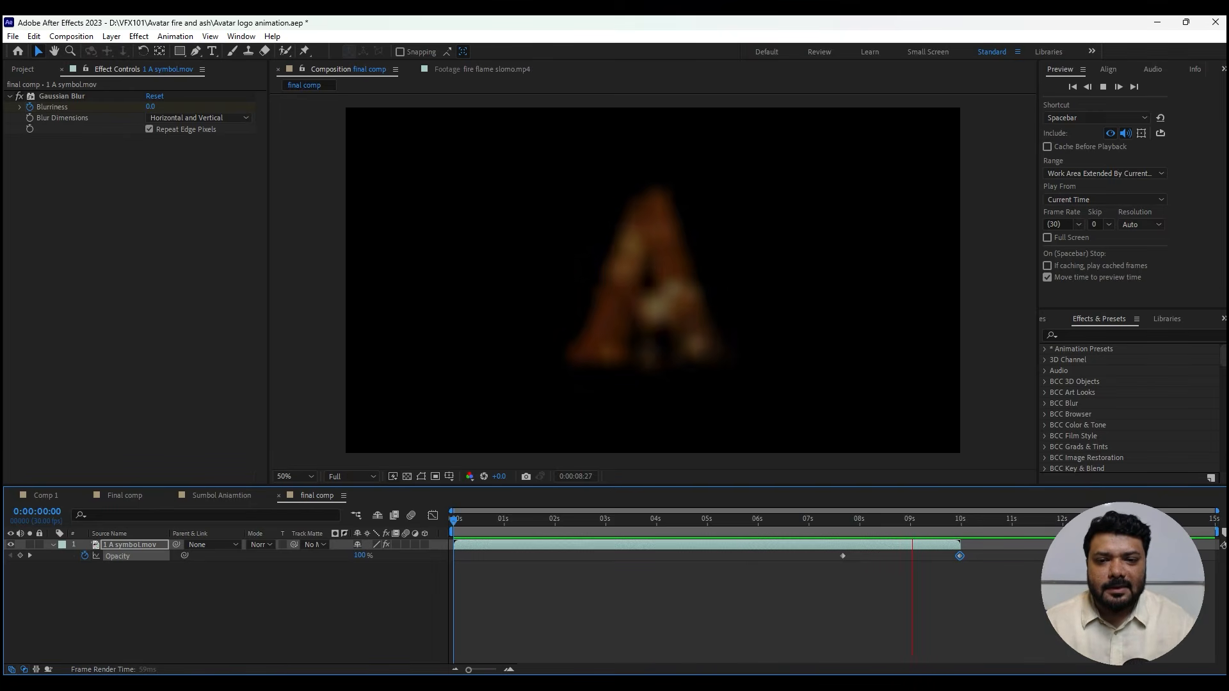
Add Avatar-Fire-and-Ash-Movie-Logo-PNG.png above the symbol clip in the final comp and scale it to 54%
drag(538, 520, 658, 520)
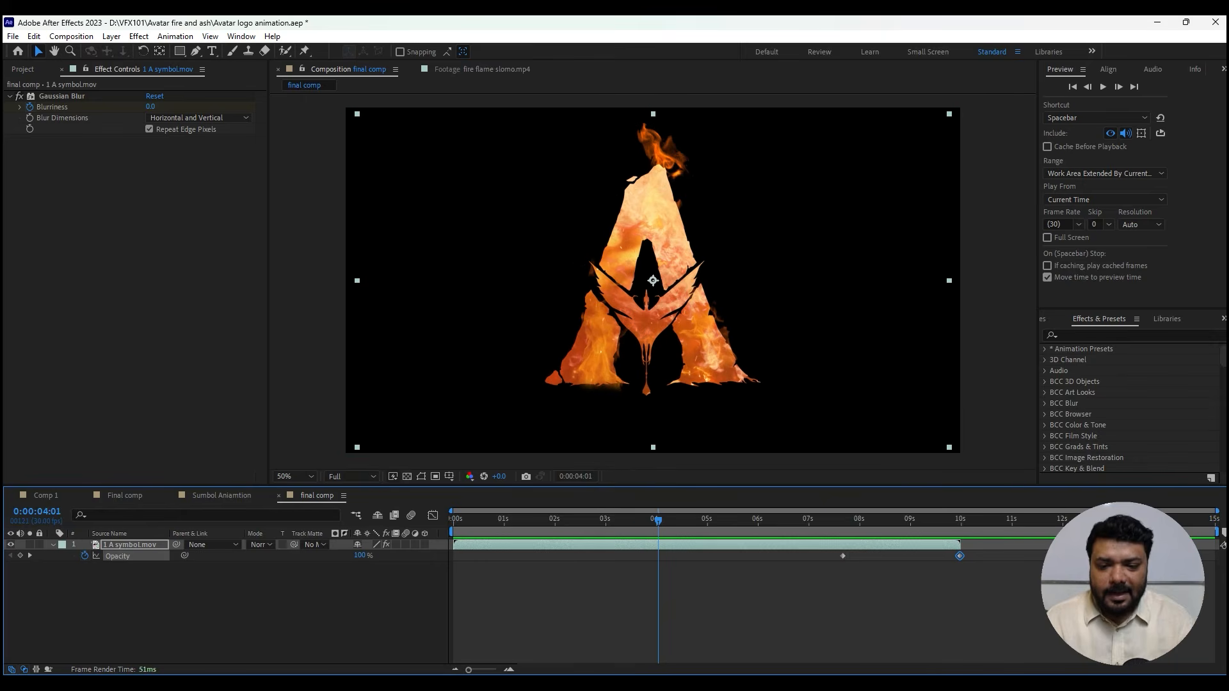
click(23, 69)
click(65, 221)
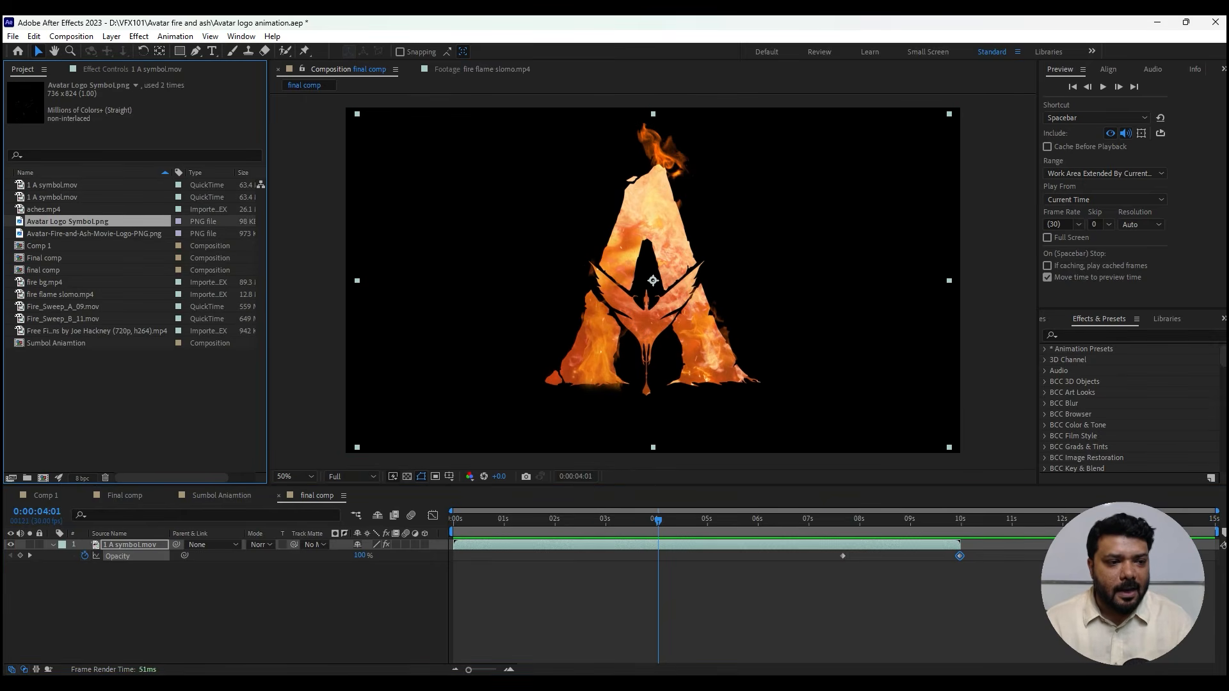
click(94, 234)
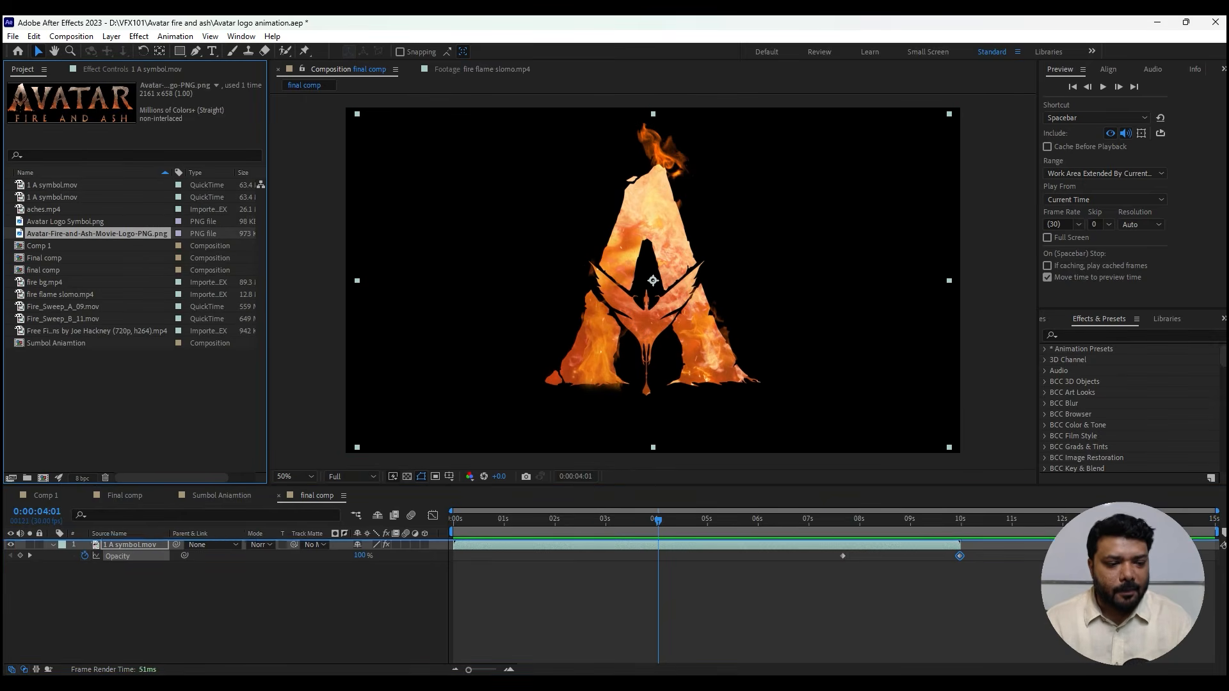
key(ctrl+slash)
key(s)
drag(373, 555, 343, 556)
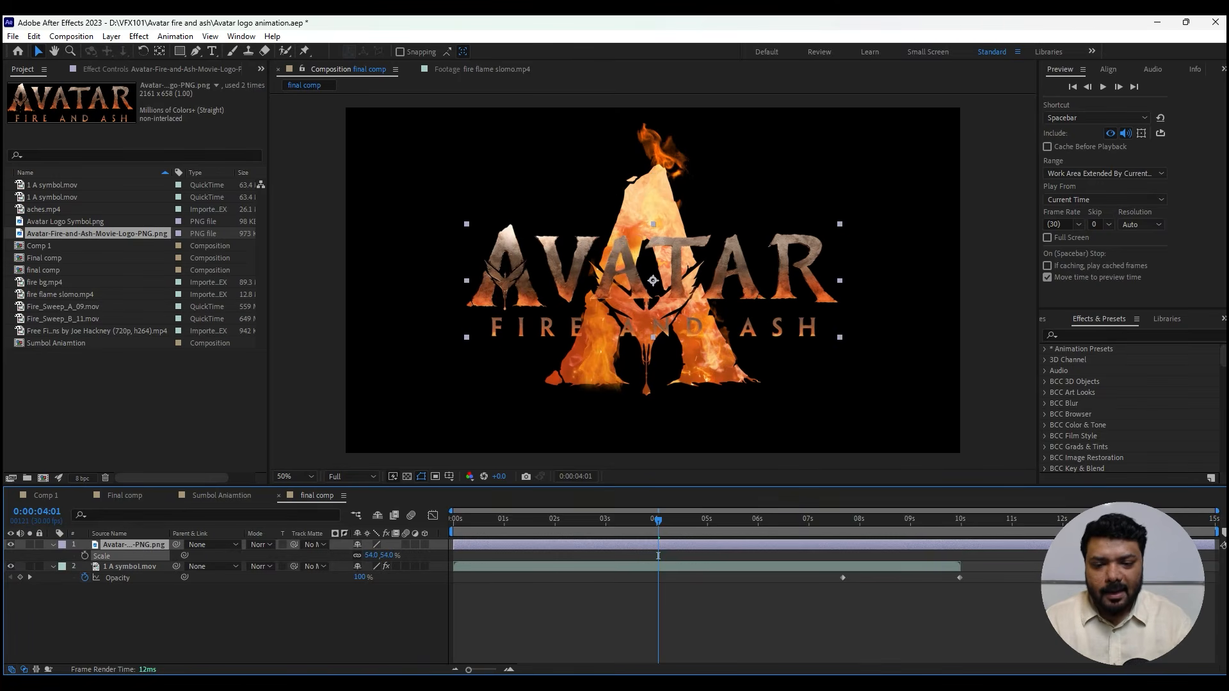
Start the movie logo layer at 0:00:03:26, keyframe its scale from 54% there to 63% at 0:00:14:29, and preview it
key(Home)
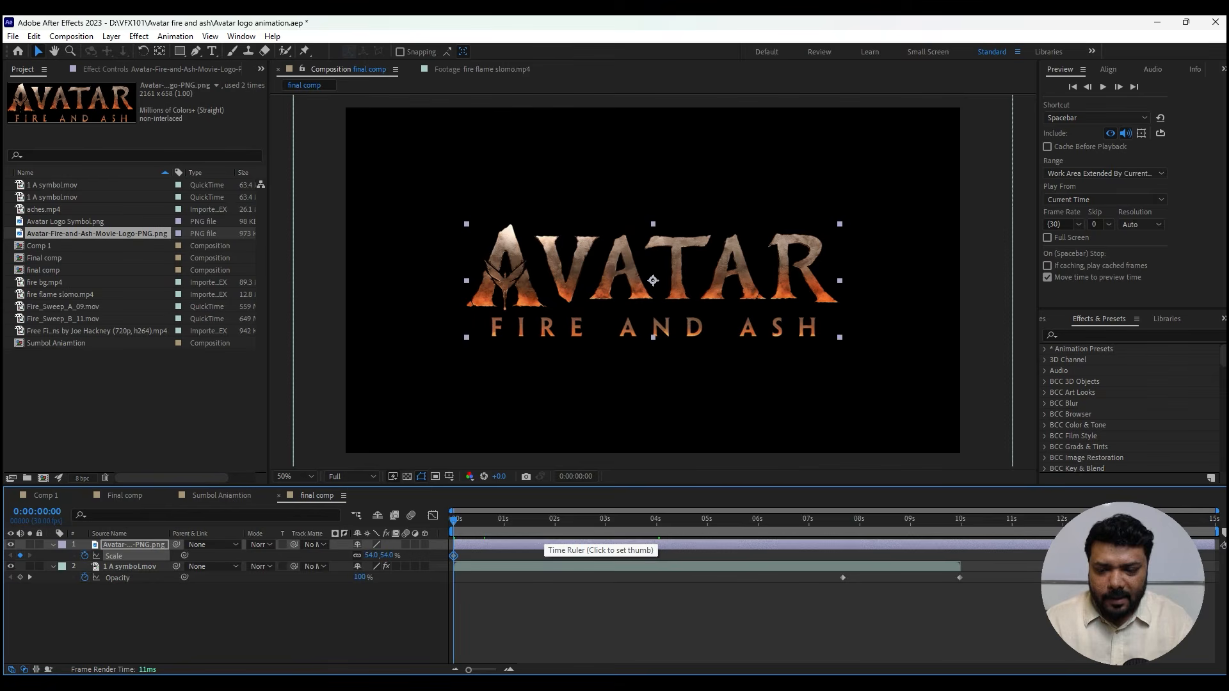
drag(548, 545, 791, 544)
drag(659, 520, 1213, 519)
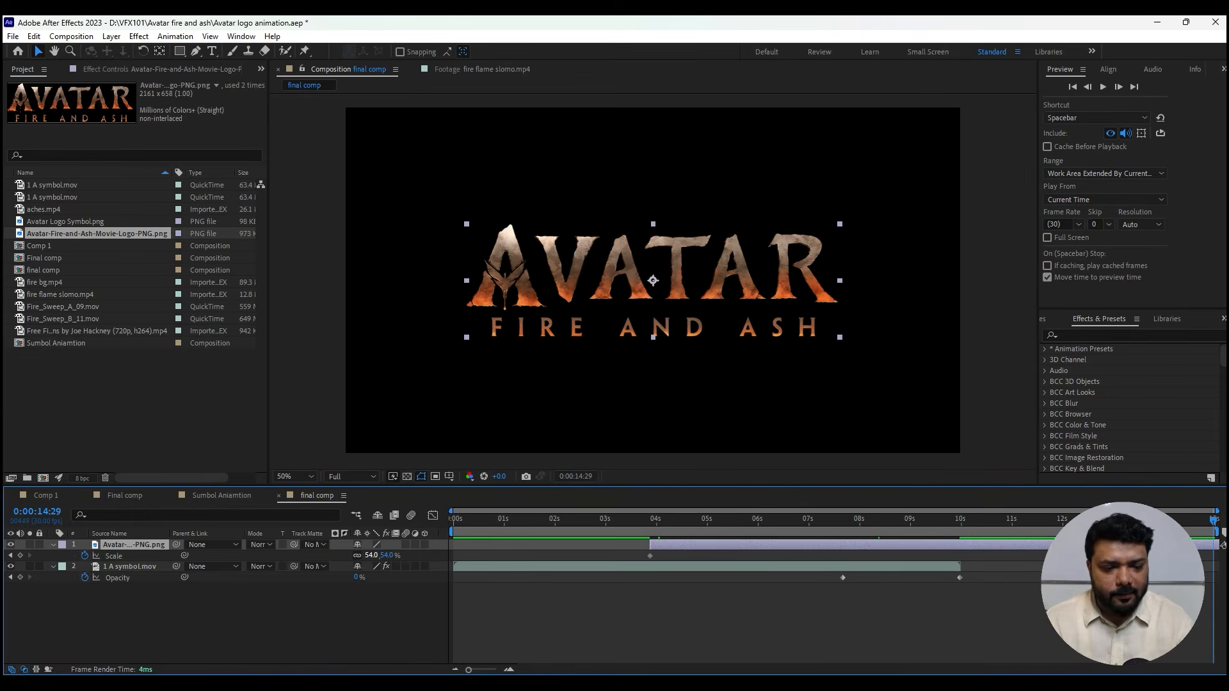
drag(371, 556, 377, 556)
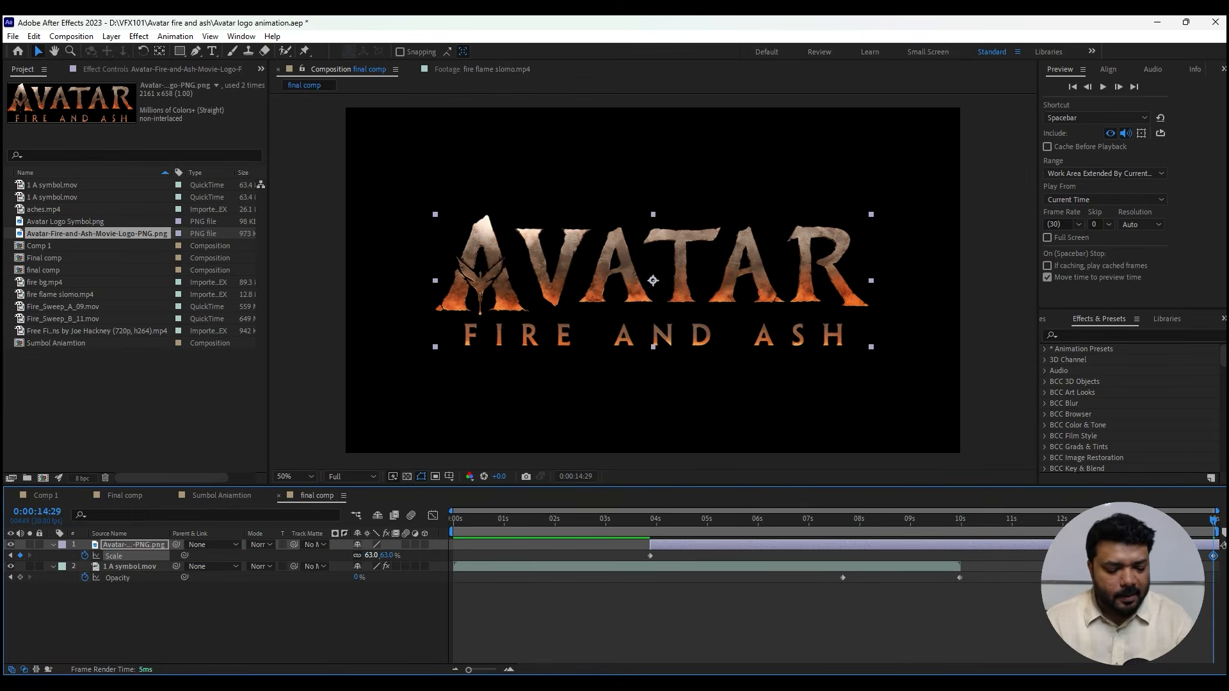
key(space)
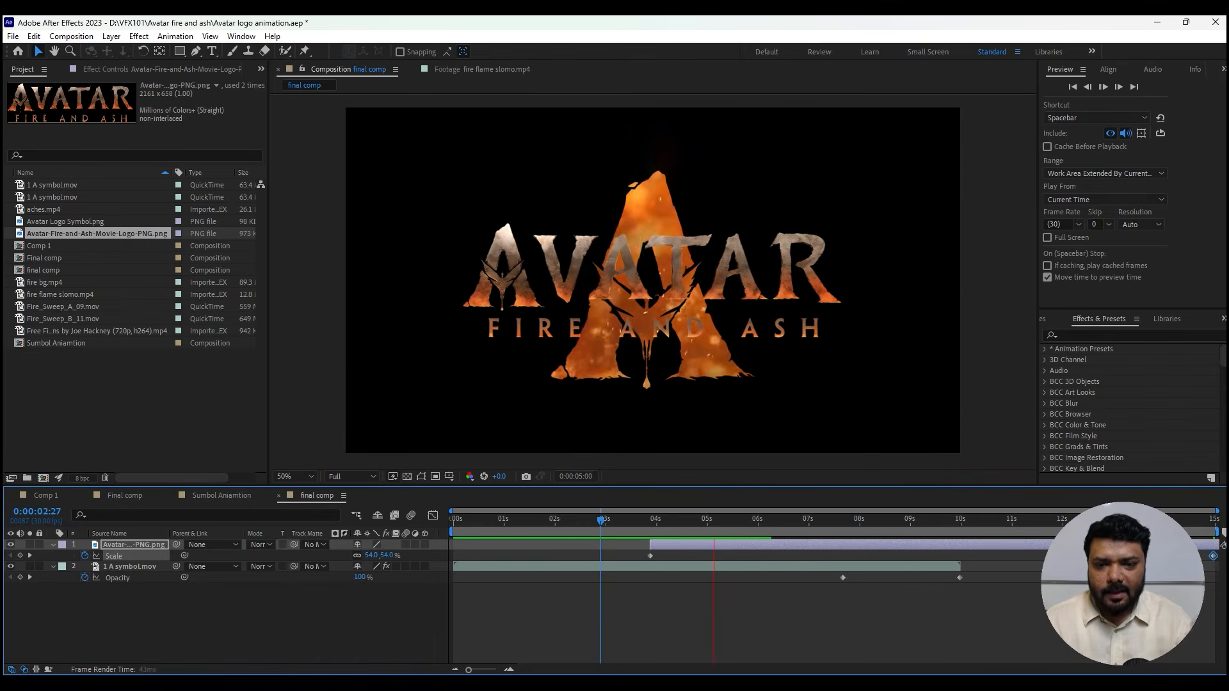
key(space)
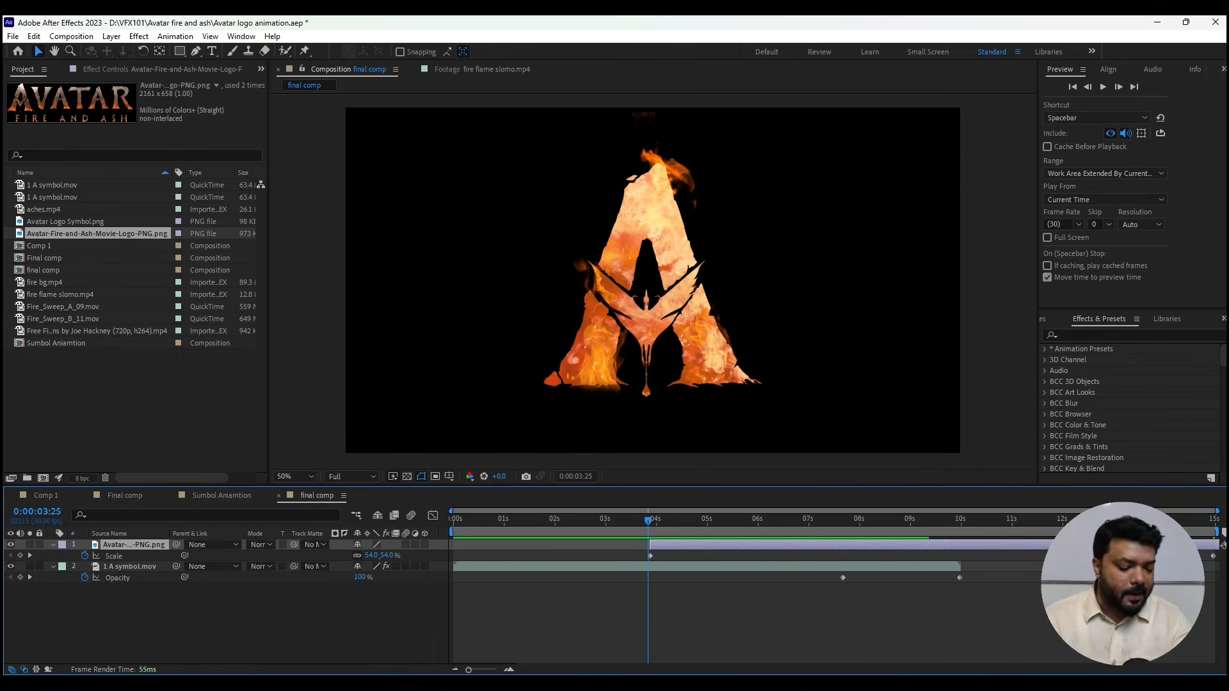
Apply the Gradient Wipe transition effect to the movie logo layer at its start, 0:00:03:26
key(Page_Down)
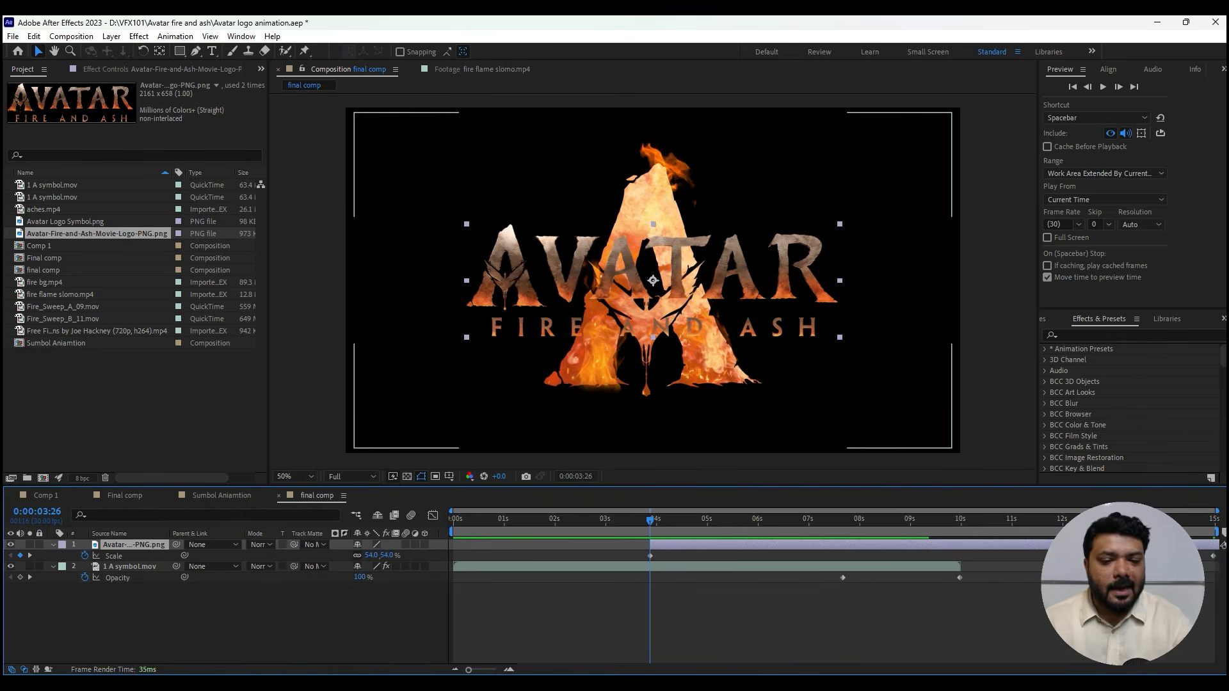
key(u)
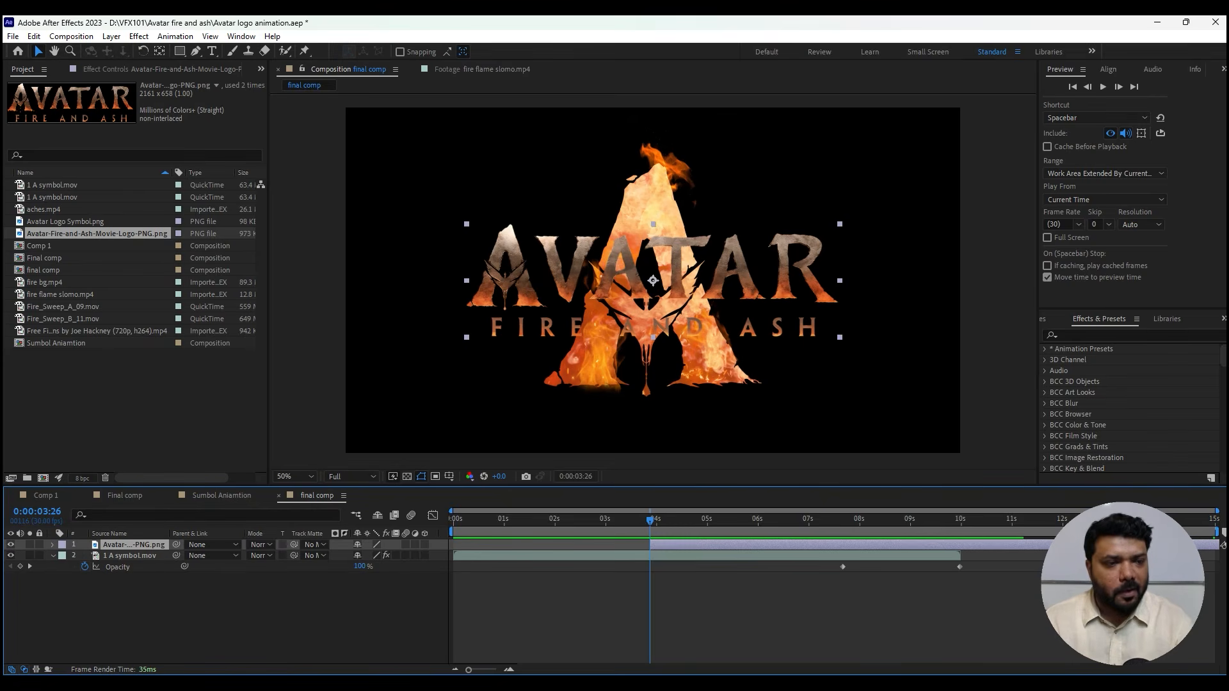
click(139, 37)
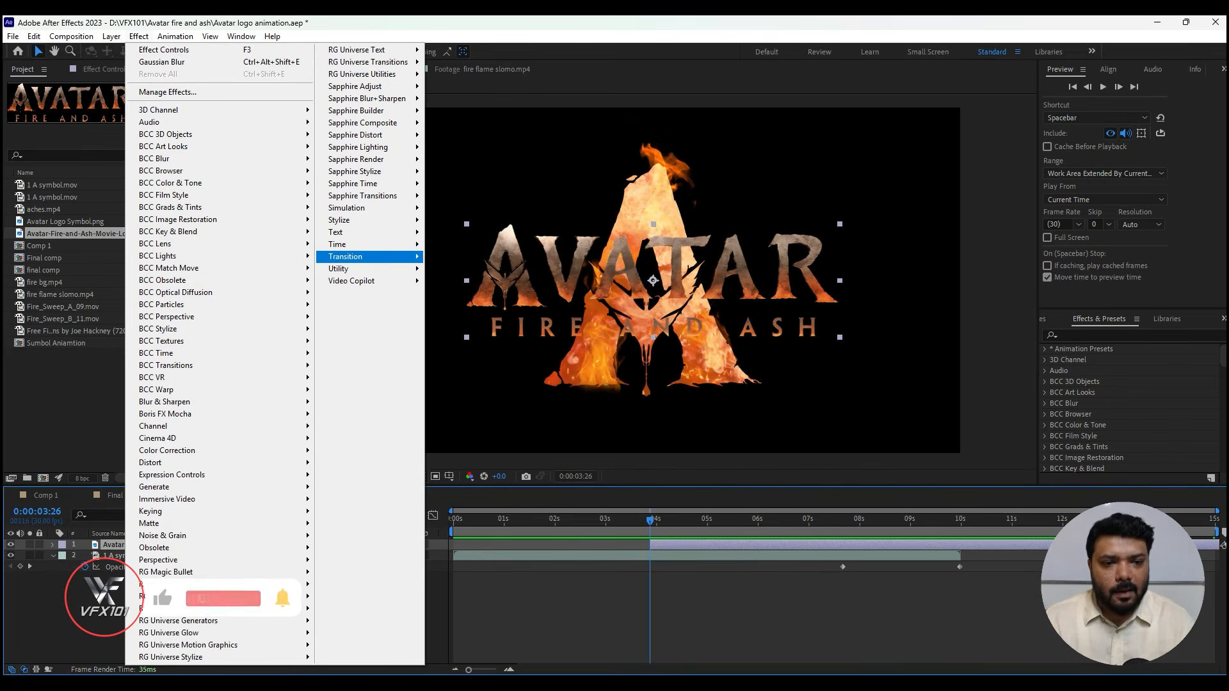
mouse_move(346, 257)
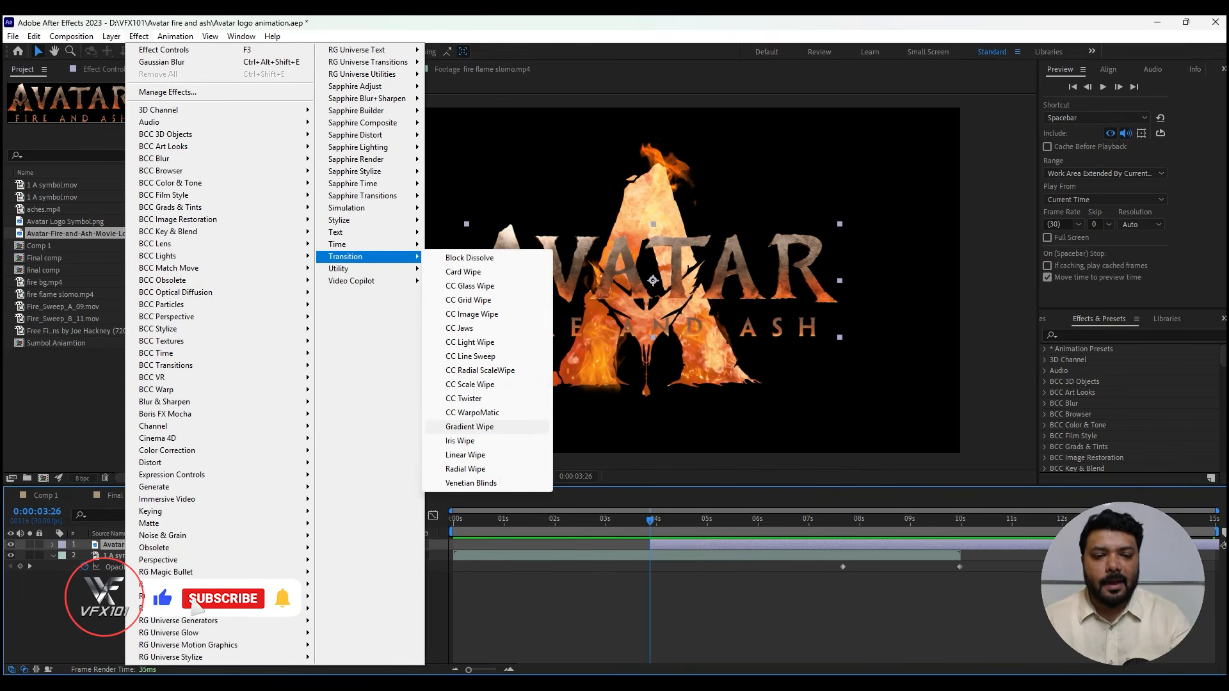
click(470, 427)
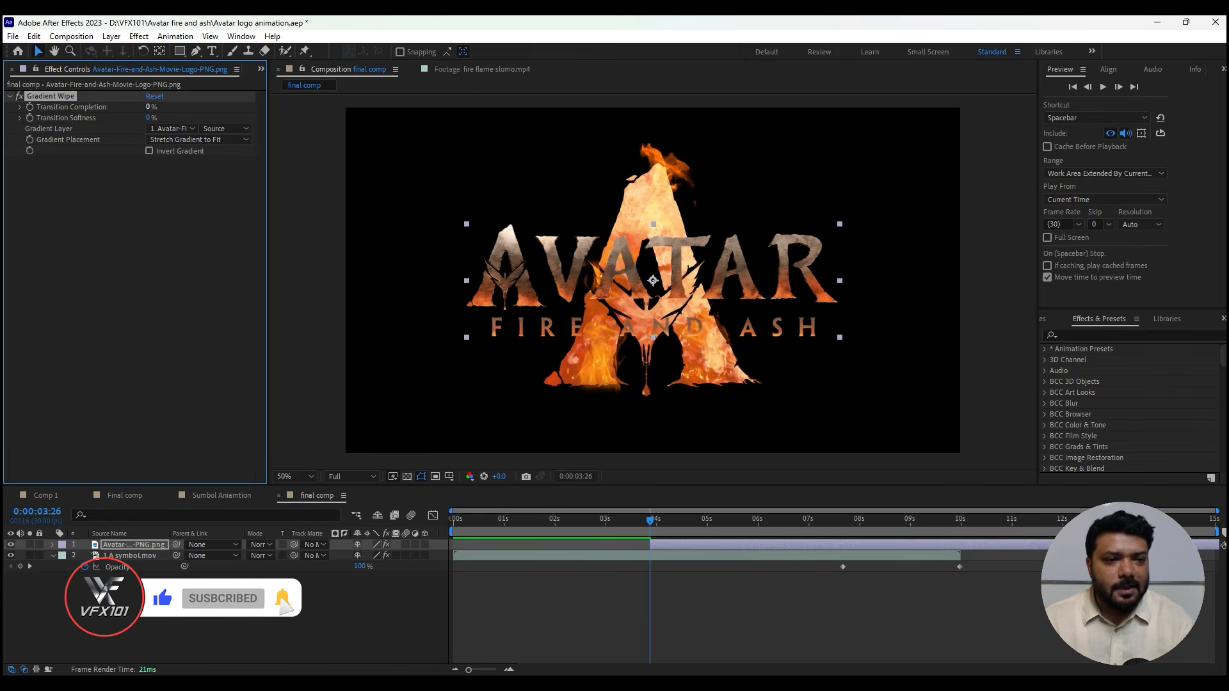
Keyframe the logo's Gradient Wipe Transition Completion from 100% at 0:00:03:26 to 0% at about 6 seconds, and preview the reveal
drag(150, 107, 205, 107)
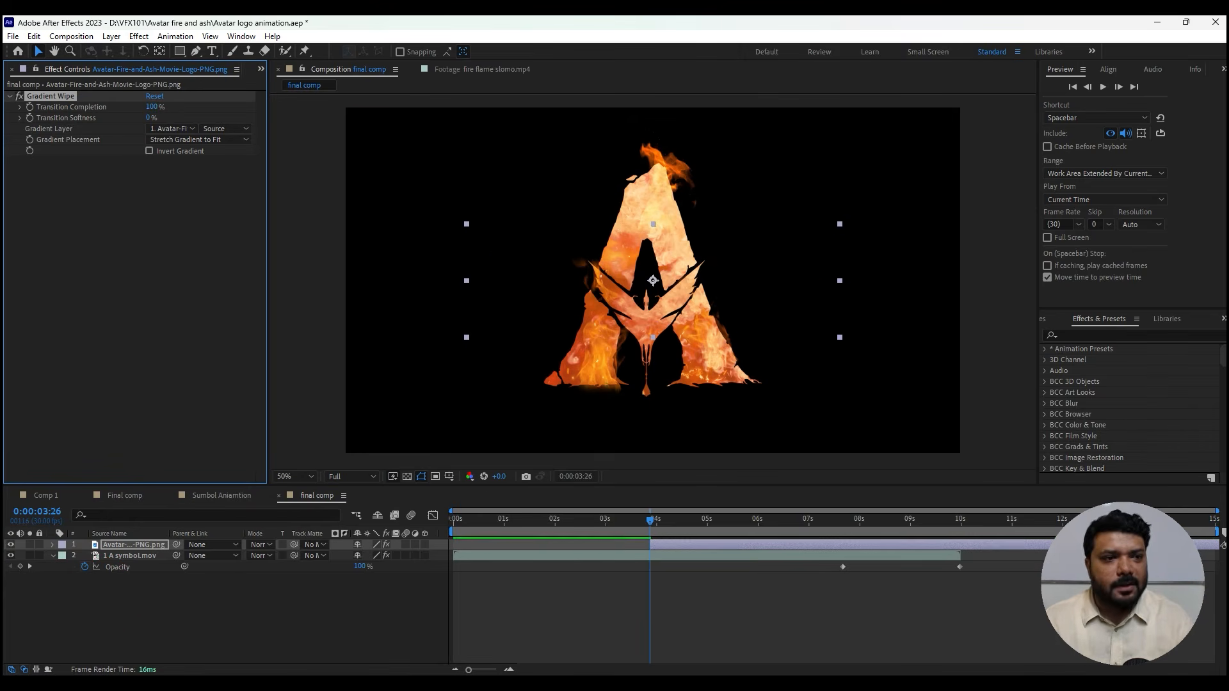
drag(650, 520, 761, 519)
drag(152, 107, 84, 107)
key(space)
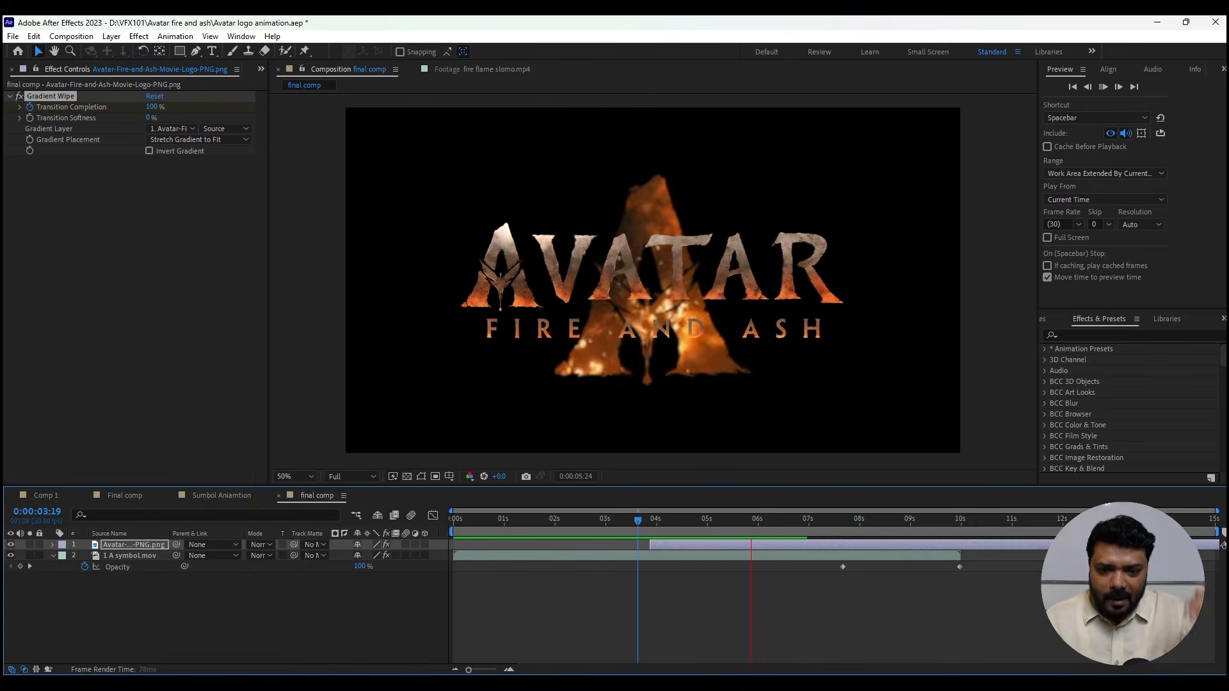
key(space)
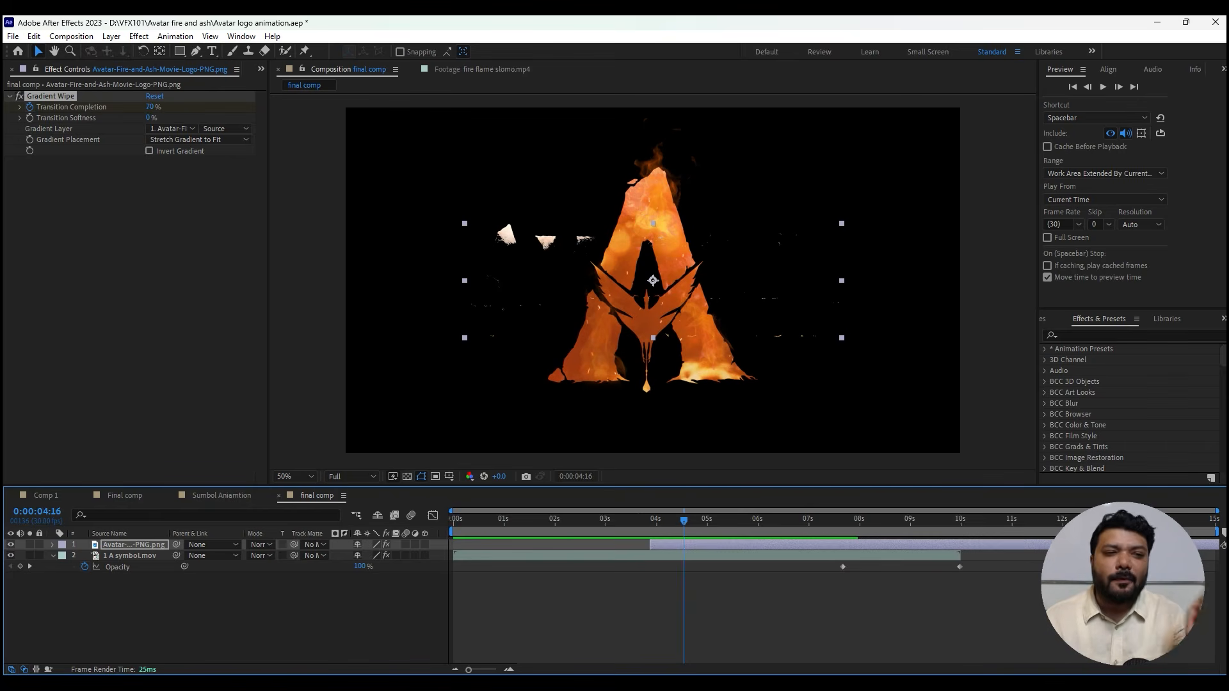
Set the Gradient Wipe's Transition Softness to 61% and preview the logo reveal from the beginning
drag(148, 118, 157, 118)
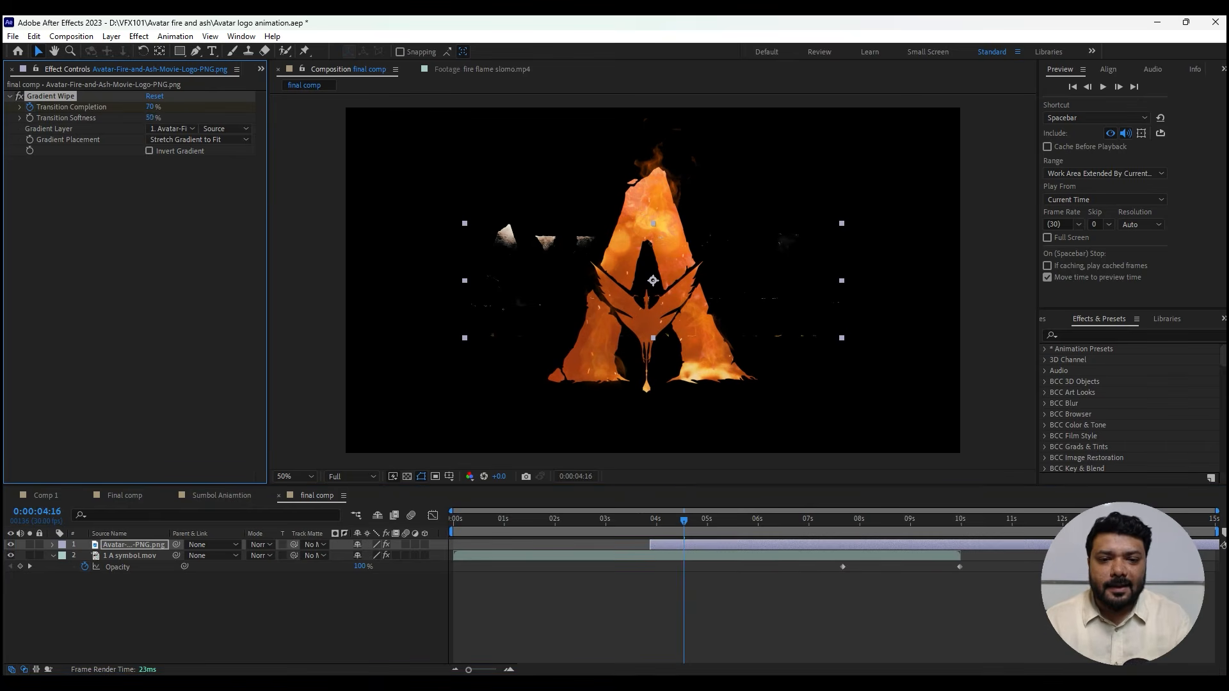
key(Home)
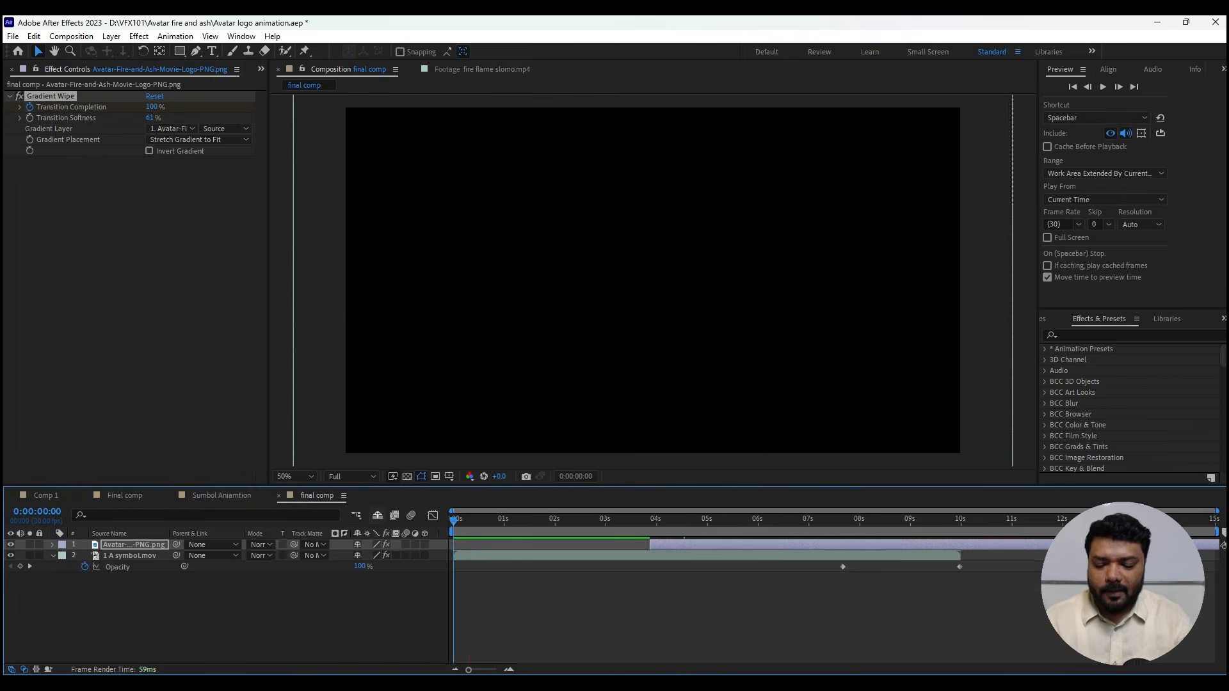
key(KP_0)
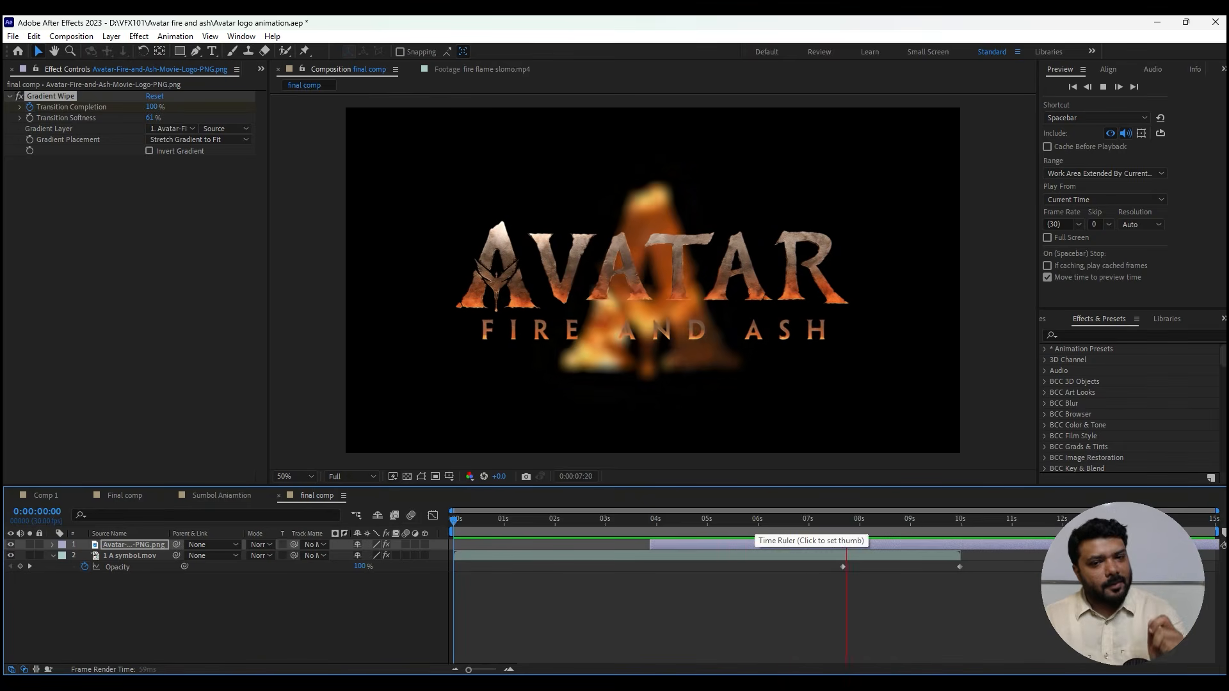
click(742, 520)
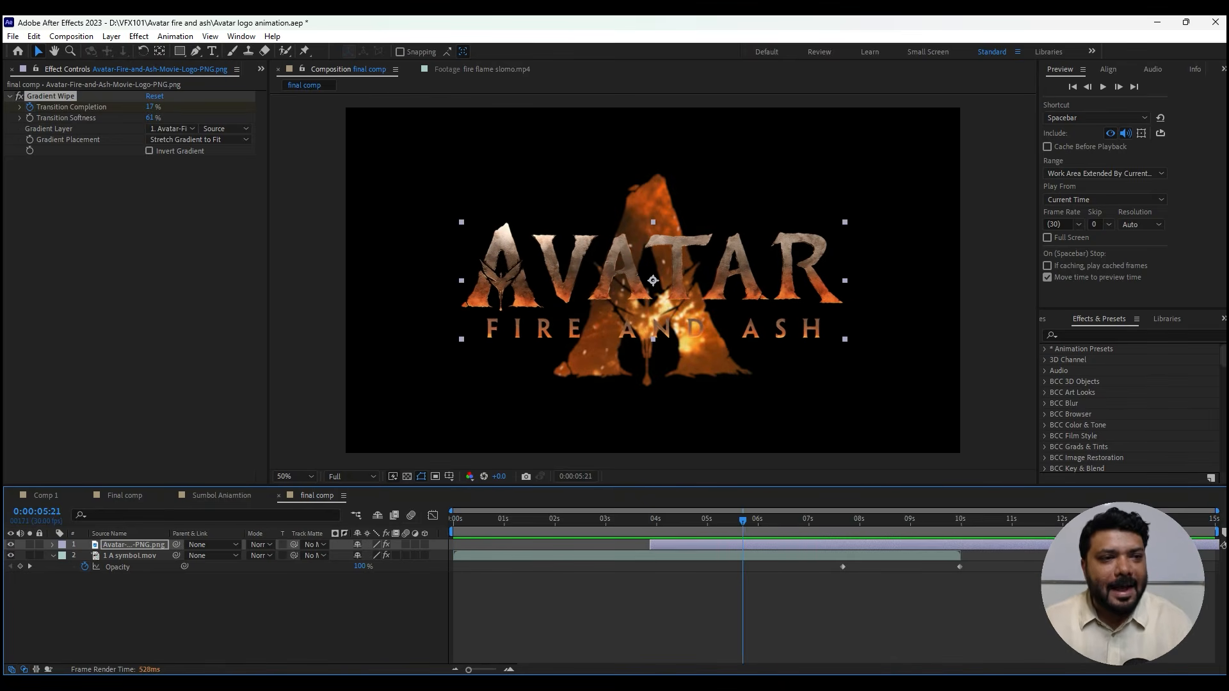
Add the 720p fire sparks clip as the top layer from 0:00:00:00 and fit it to the composition
key(Home)
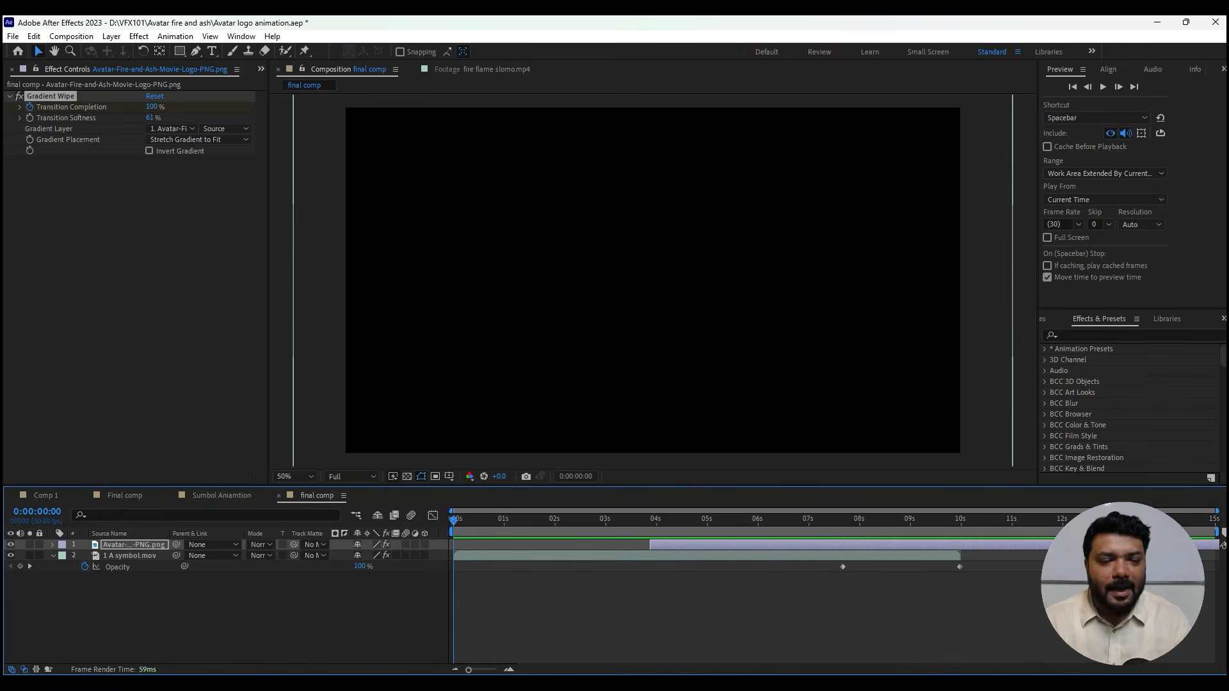
click(260, 69)
click(288, 84)
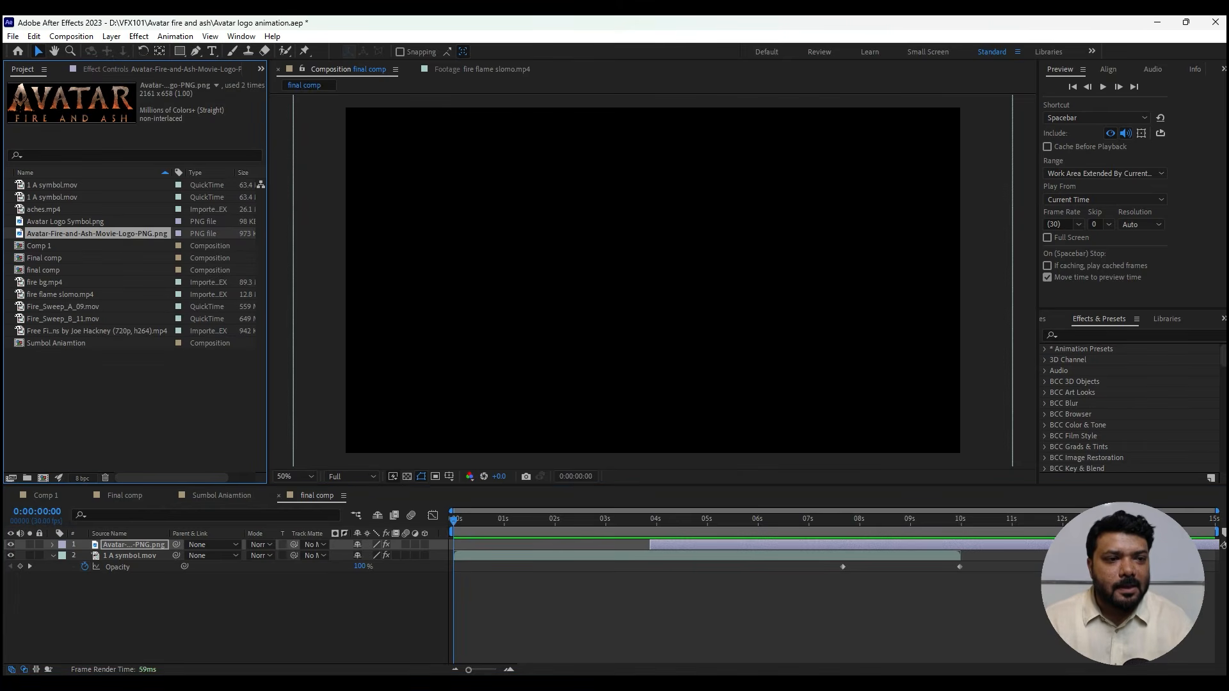
click(96, 331)
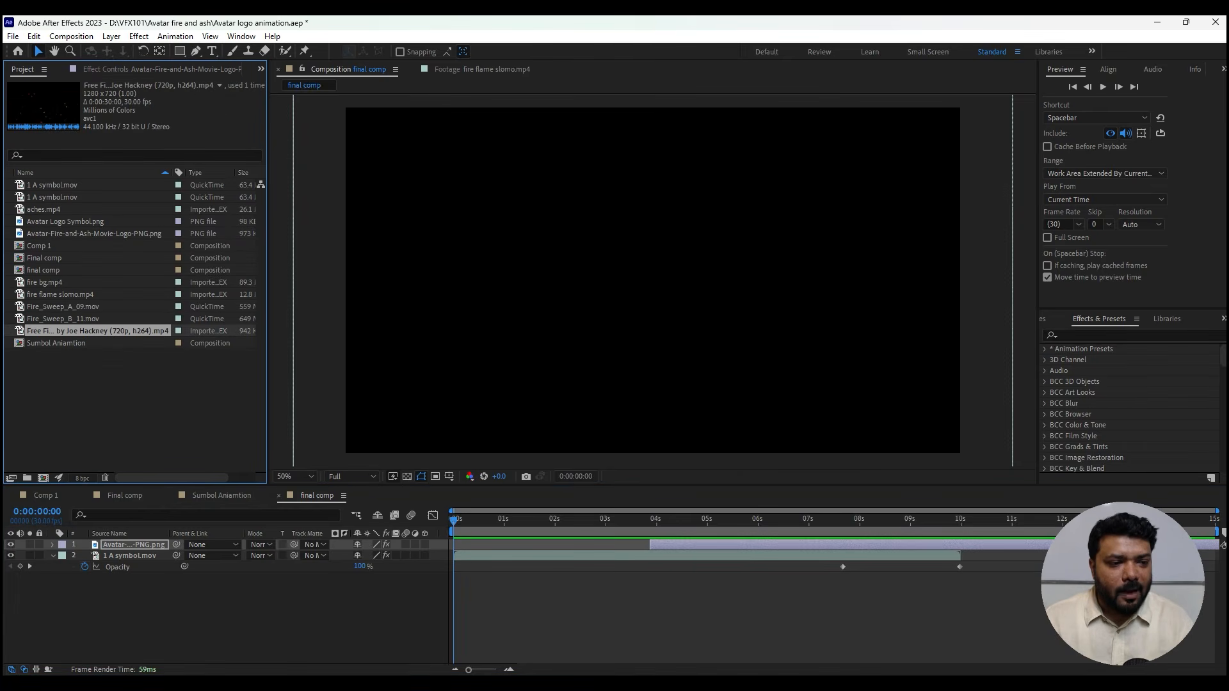
drag(96, 331, 192, 544)
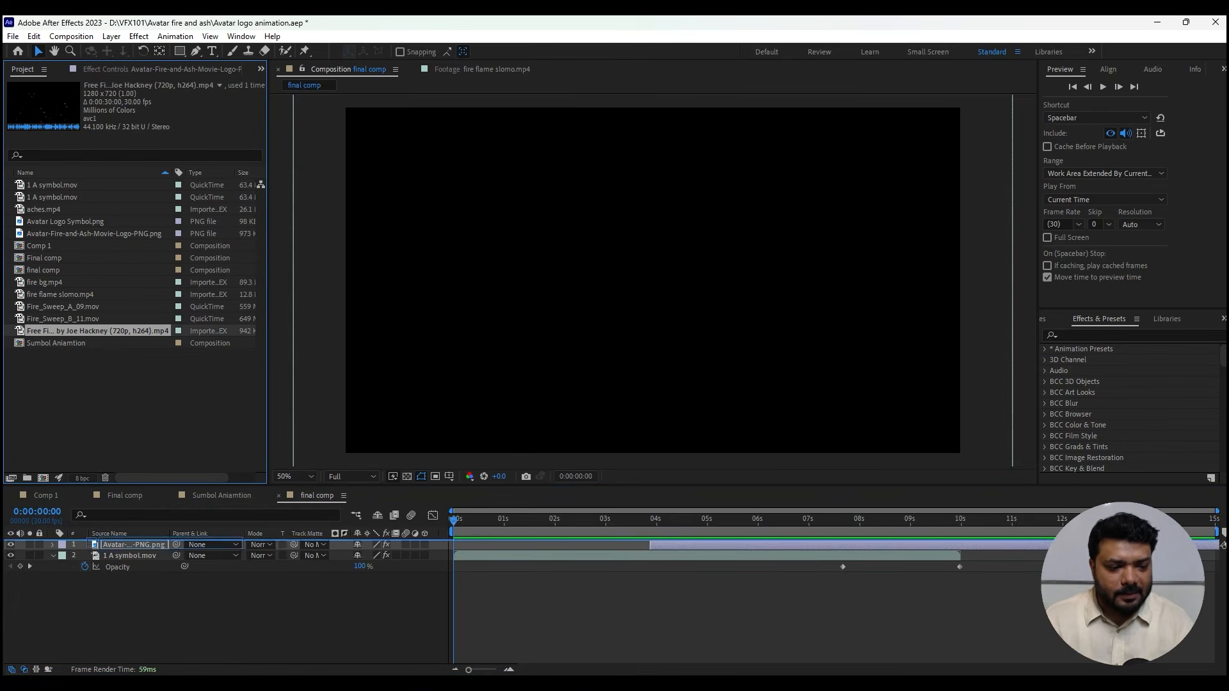
key(ctrl+alt+f)
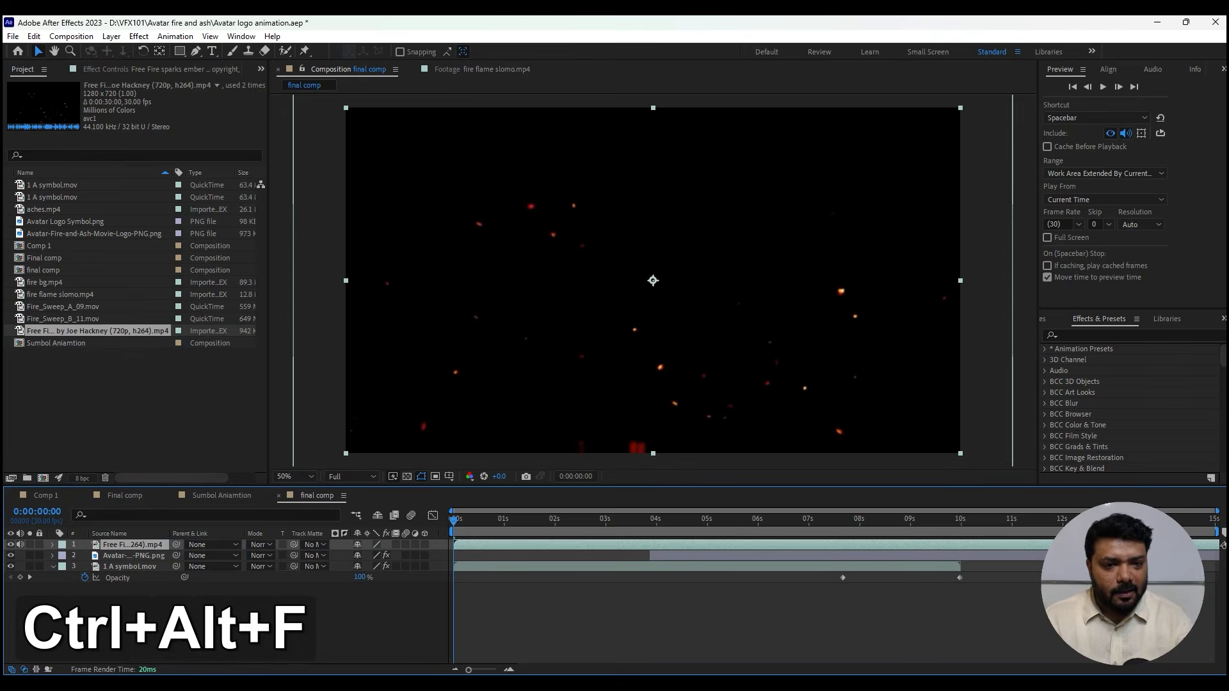
Set the fire sparks layer's blending mode to Screen and preview the composition
click(214, 544)
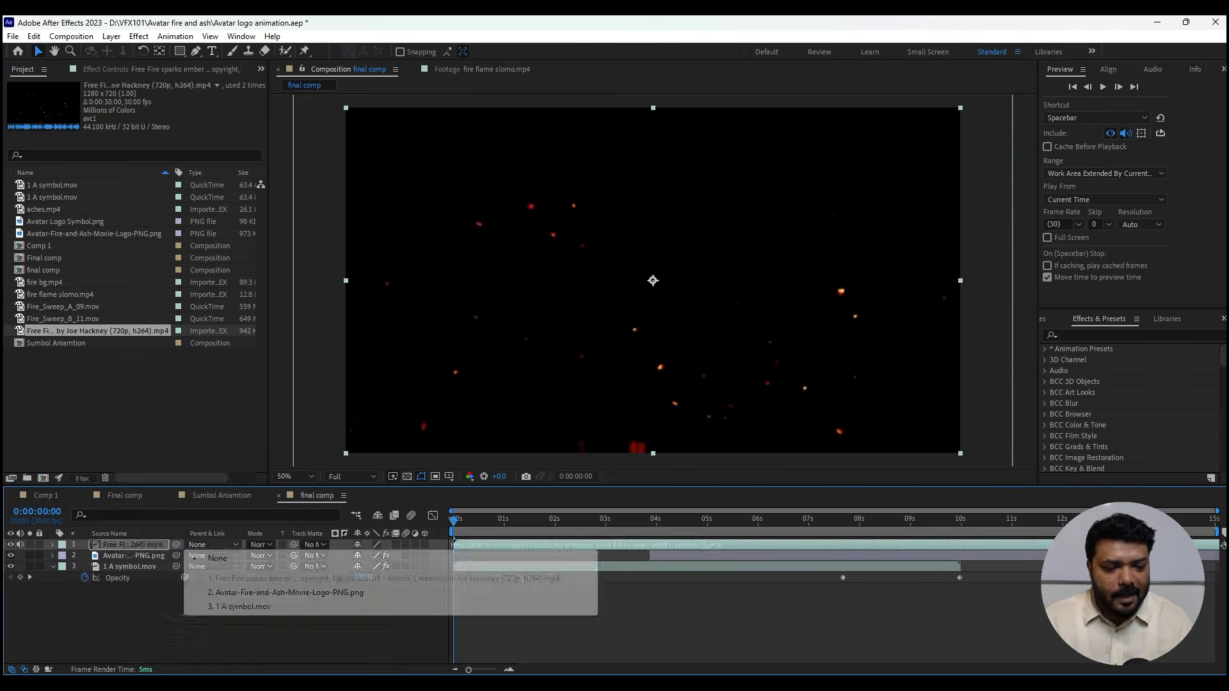
click(288, 630)
click(261, 545)
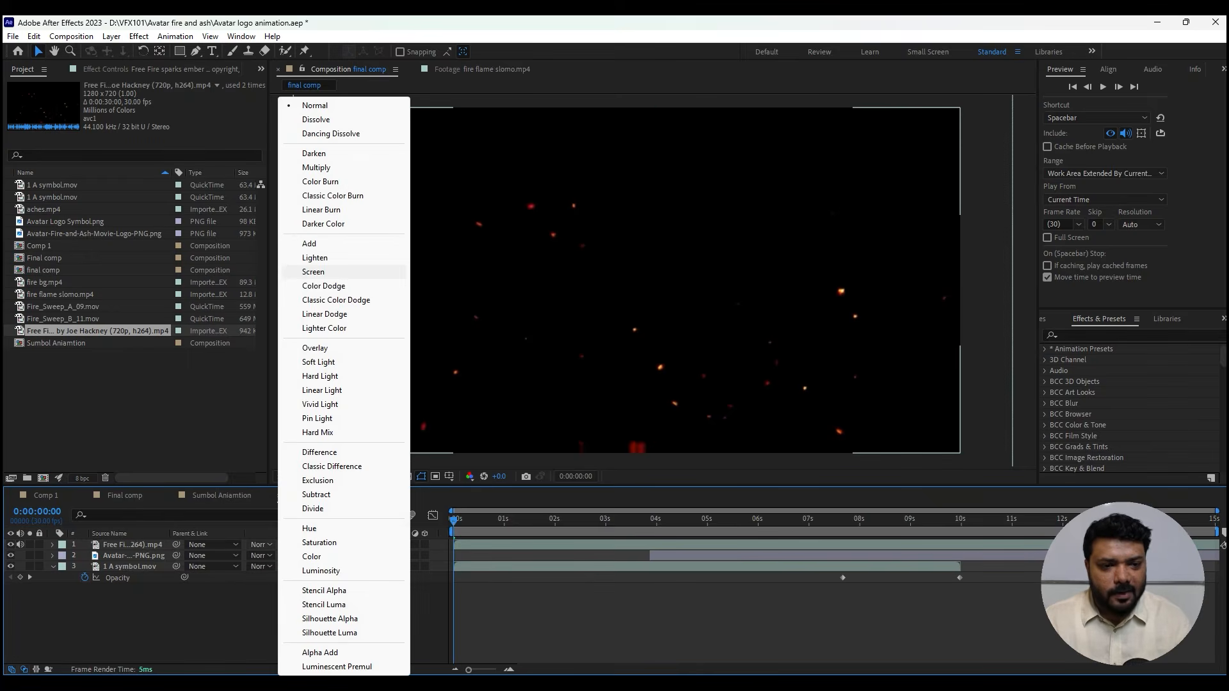
click(317, 272)
key(space)
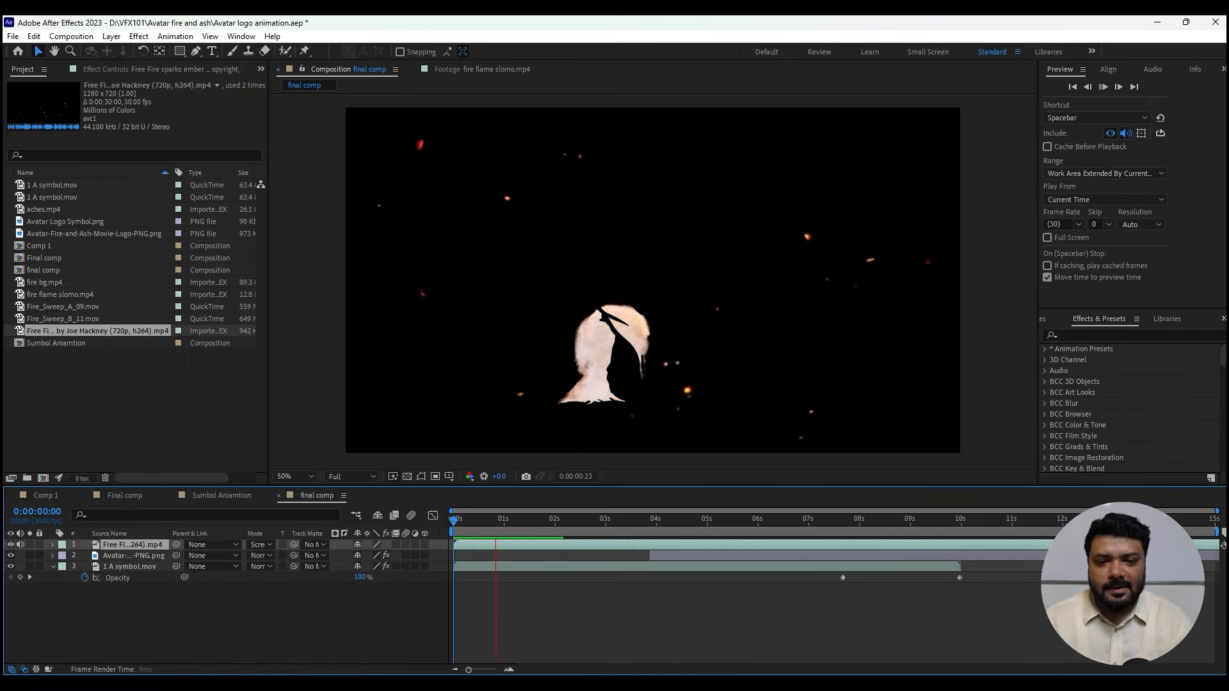